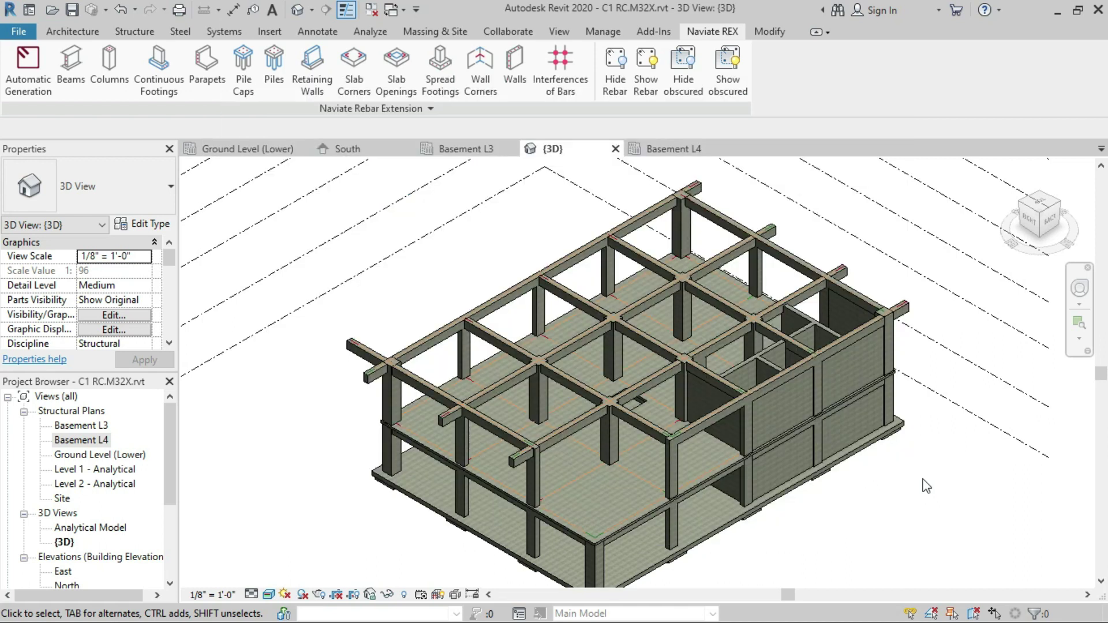
Select the Concrete 1.25' X 2' edge beam with the overhanging end and start the Naviate beam reinforcement command on it
left_click(421, 395)
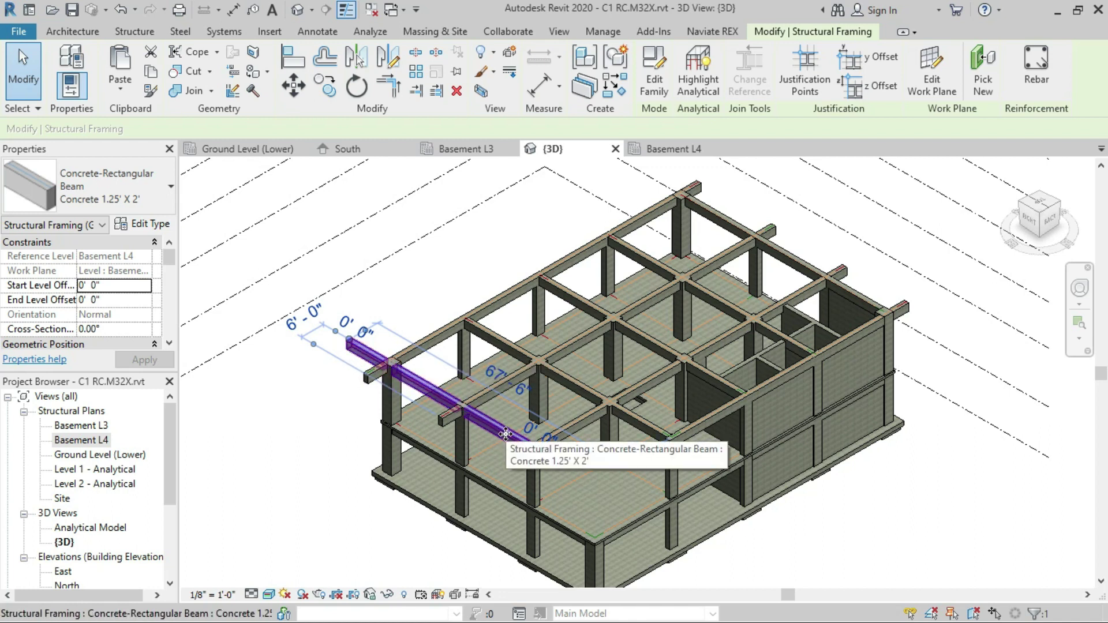
left_click(302, 449)
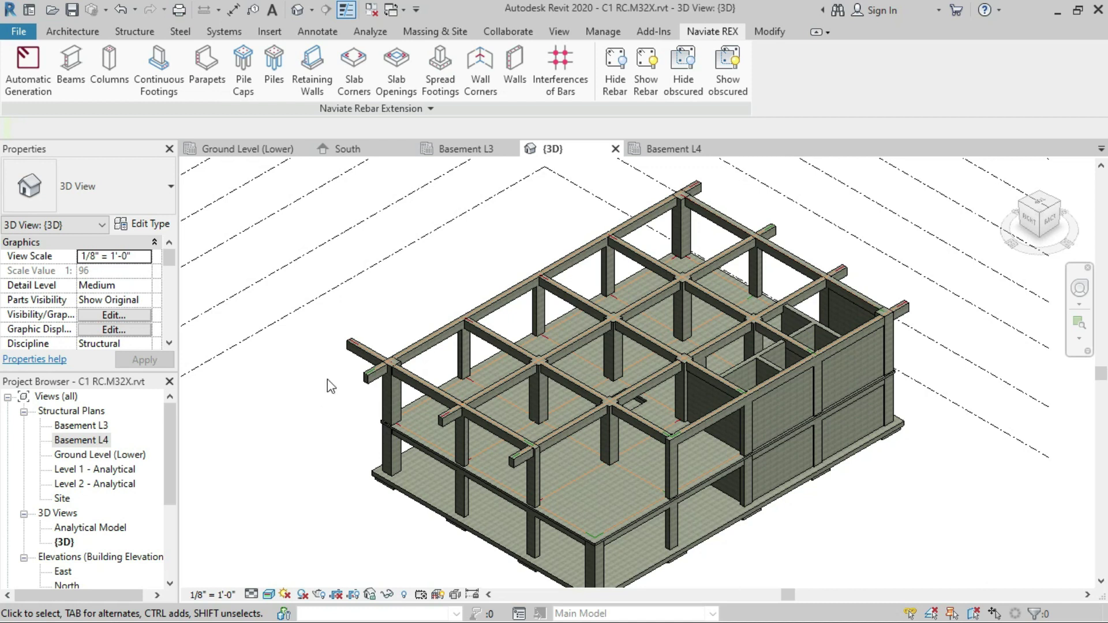
left_click(359, 347)
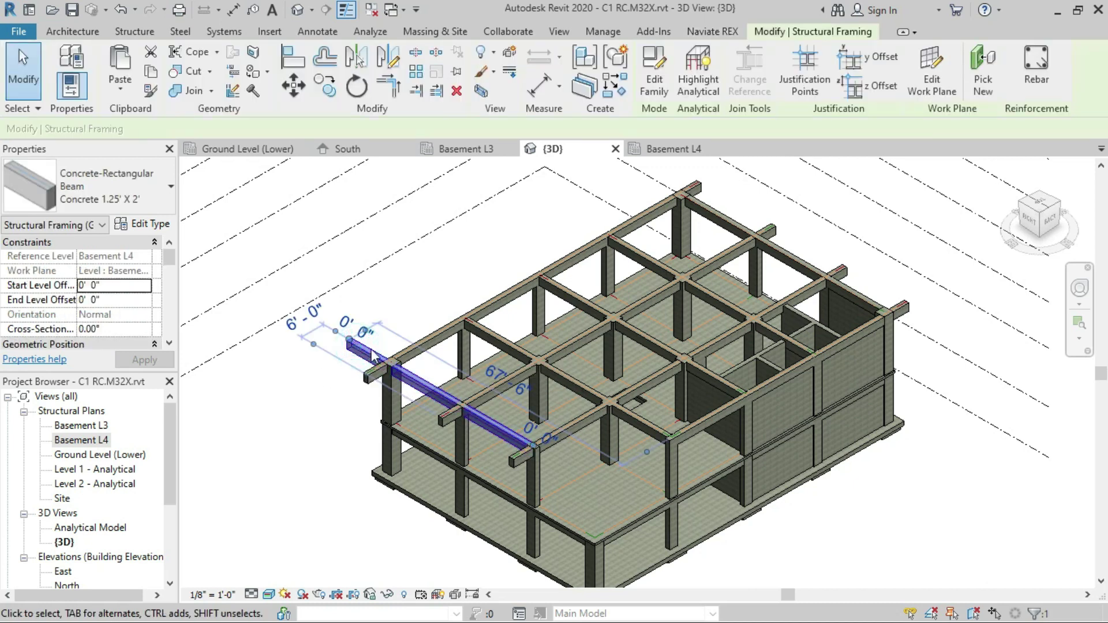
left_click(711, 33)
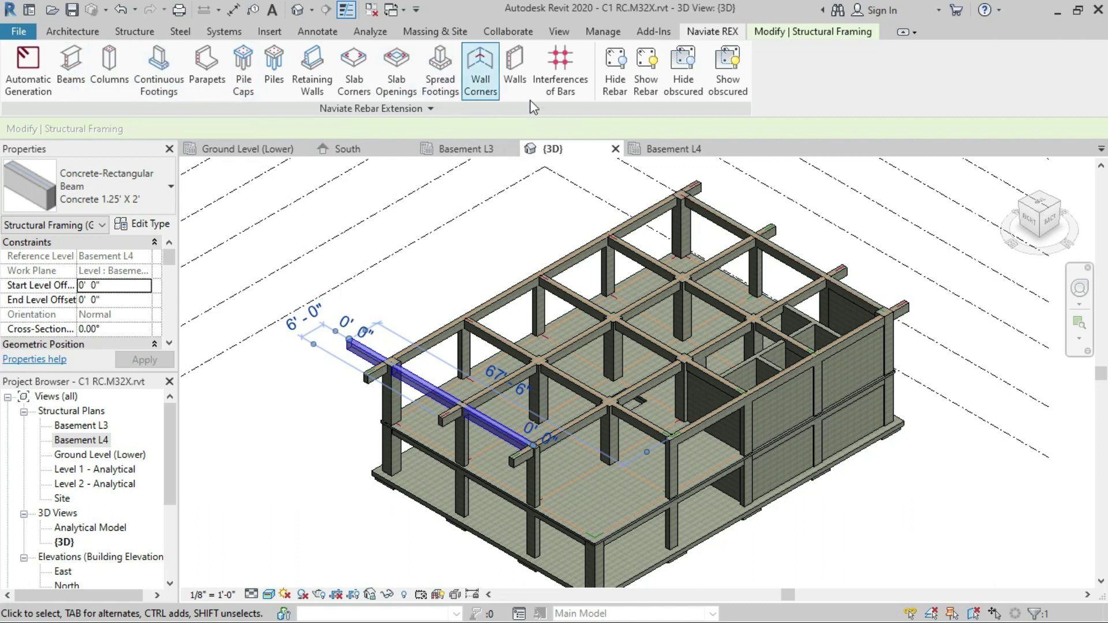
left_click(67, 65)
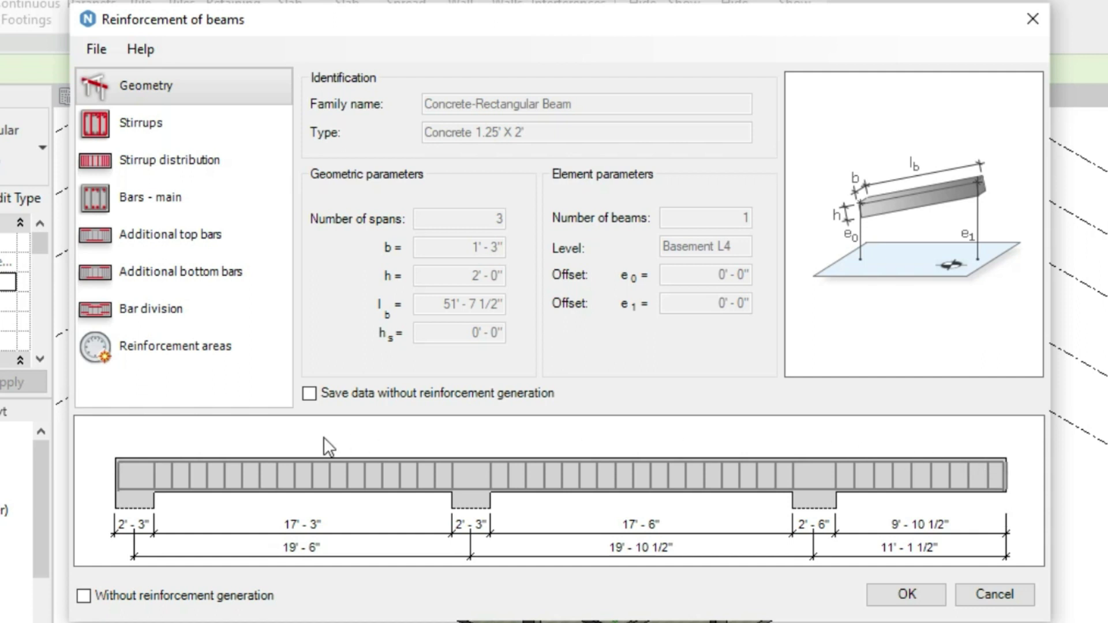
Set the beam's stirrup bar size to #3, leaving anti-shrinkage reinforcement off
left_click(144, 137)
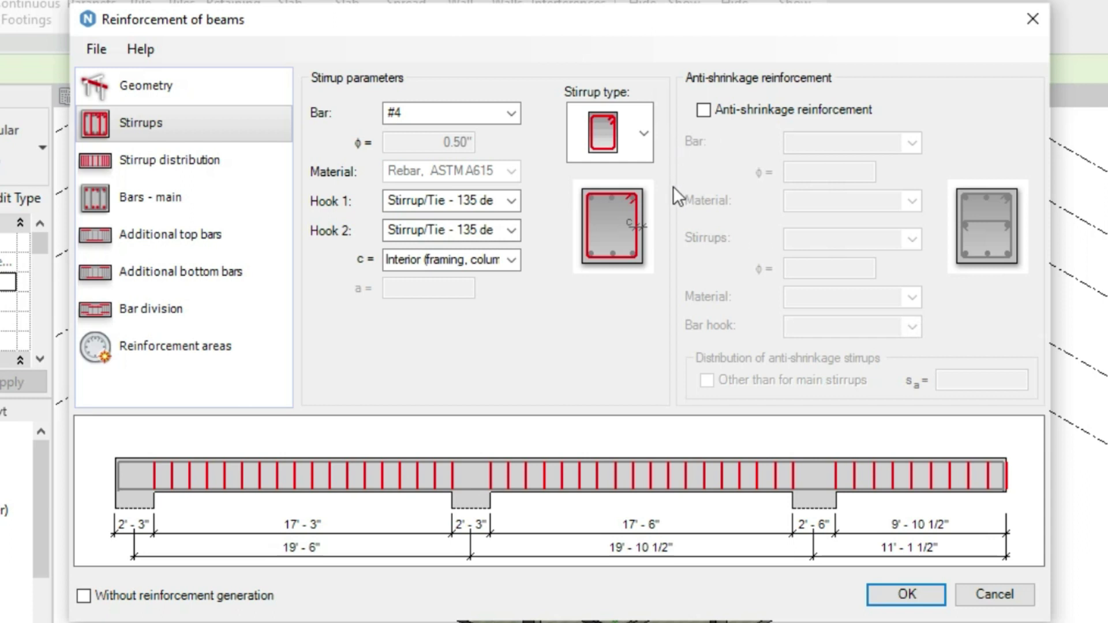
left_click(702, 112)
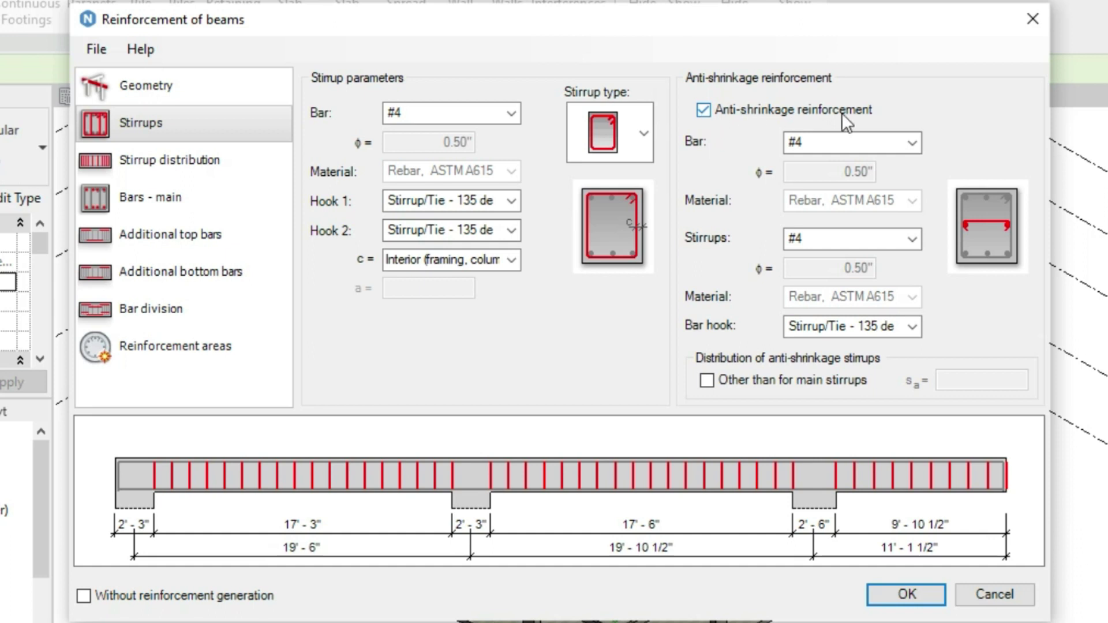
left_click(702, 111)
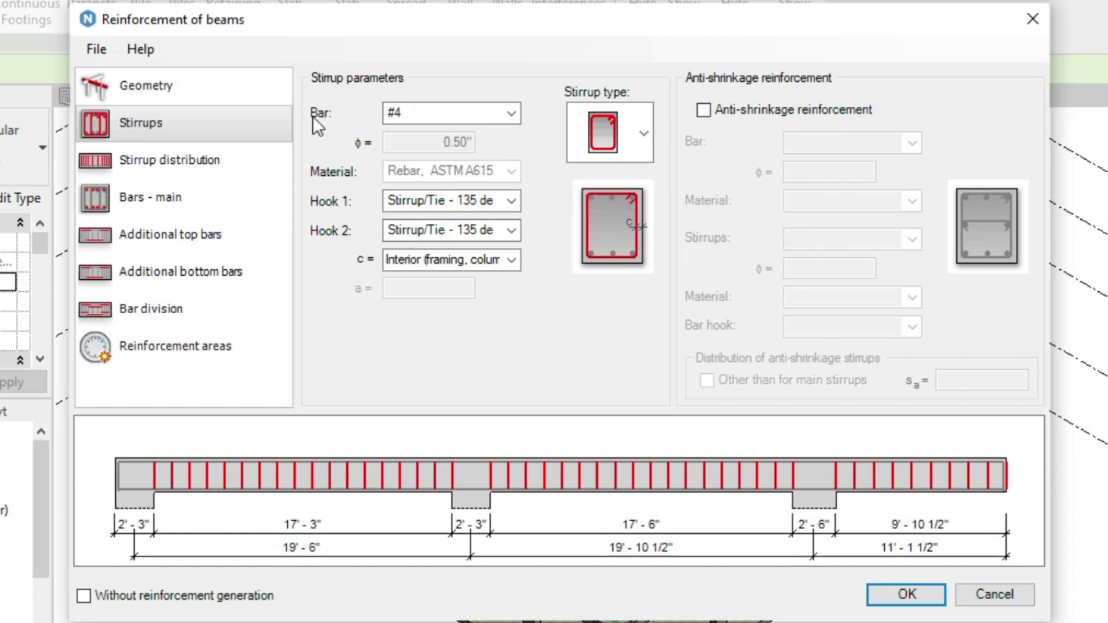
left_click(431, 116)
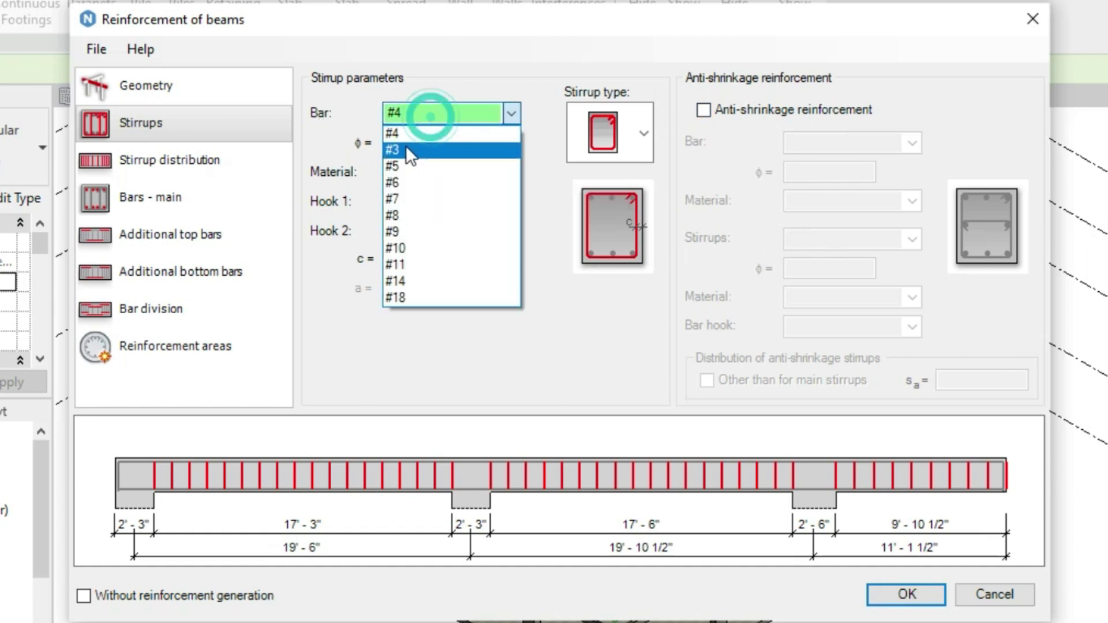
left_click(399, 145)
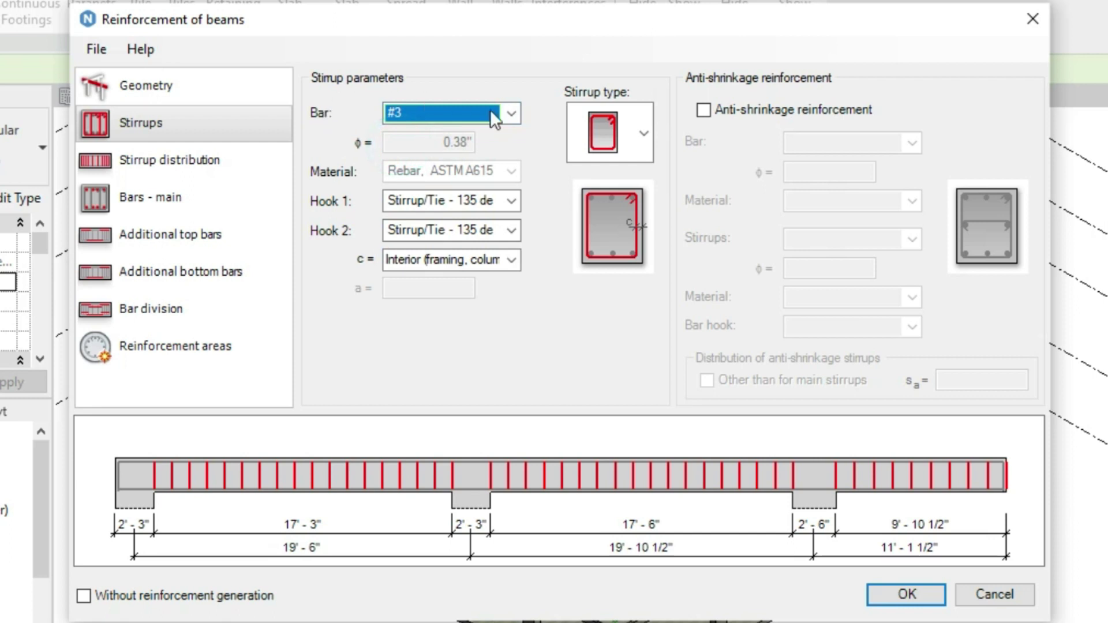
Choose the single closed stirrup type with hooks at one corner and set Hook 1 to Stirrup/Tie - 135 deg
left_click(642, 134)
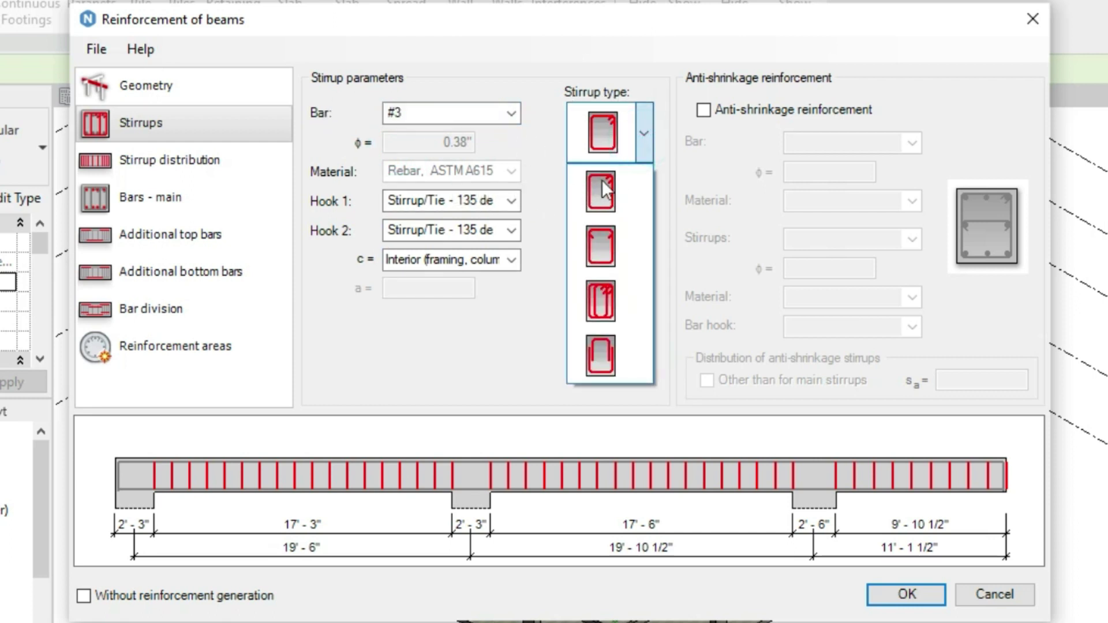
left_click(590, 192)
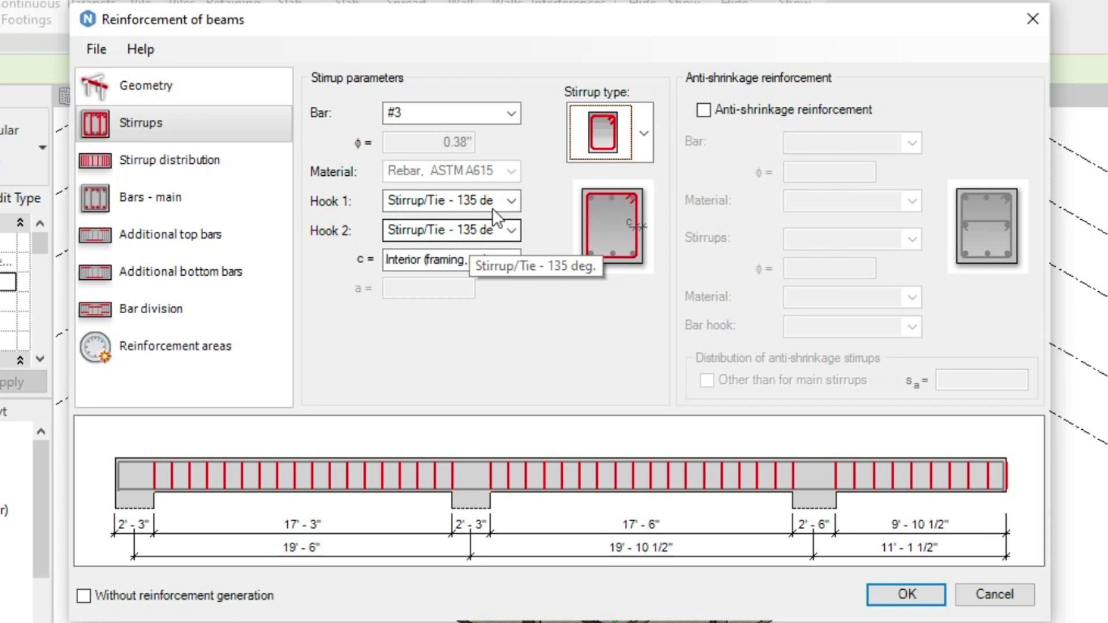
left_click(511, 201)
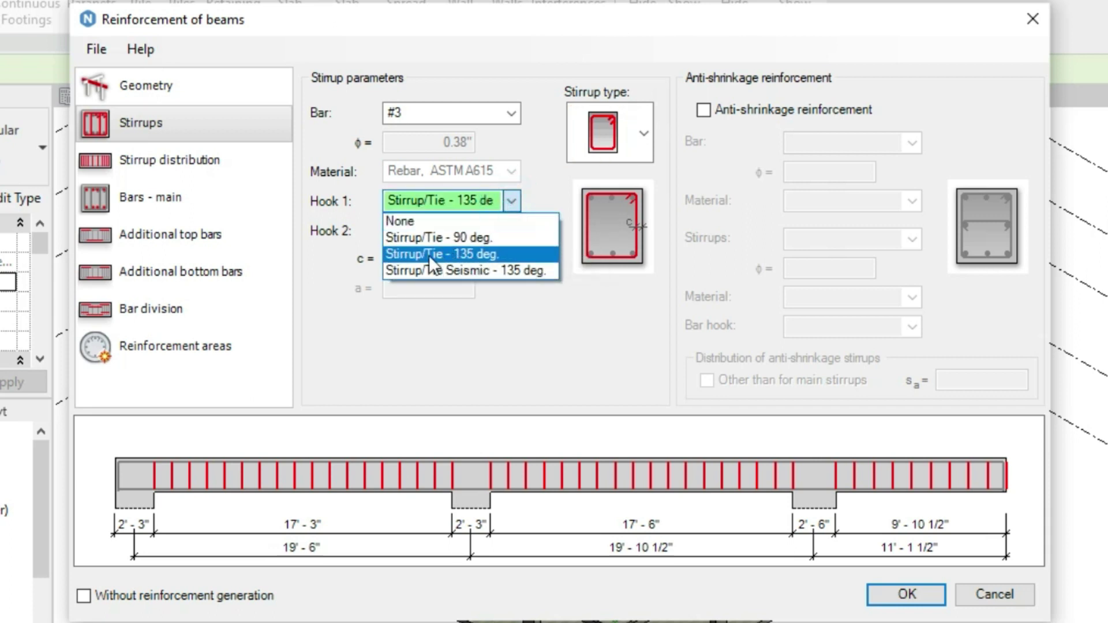
left_click(469, 255)
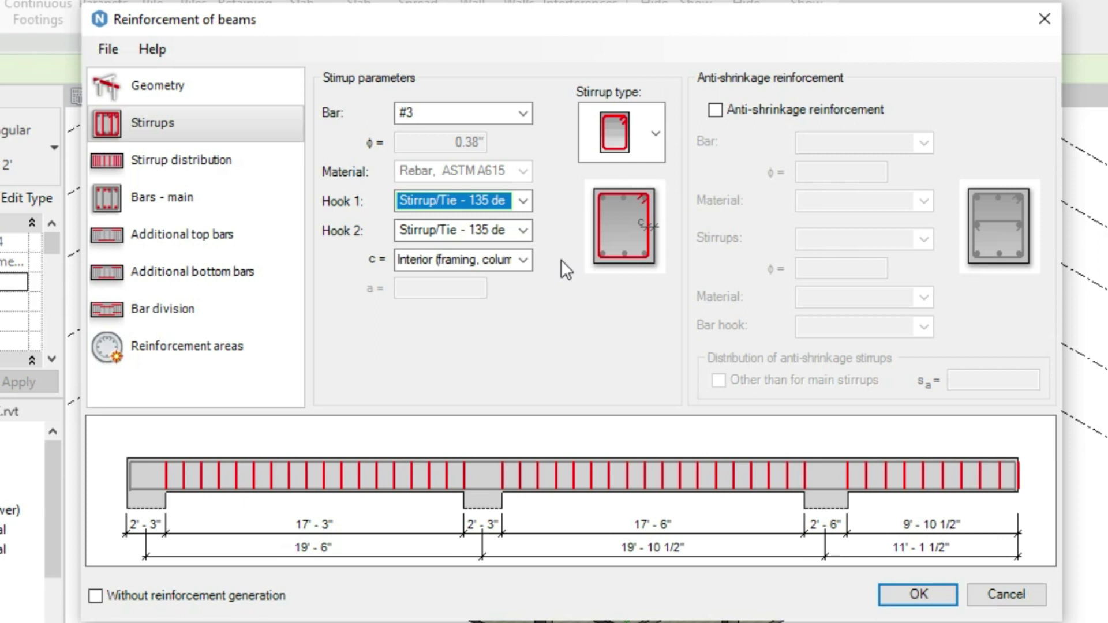
Examine the stirrup distribution settings of all three beam spans, ending on span 1
left_click(186, 165)
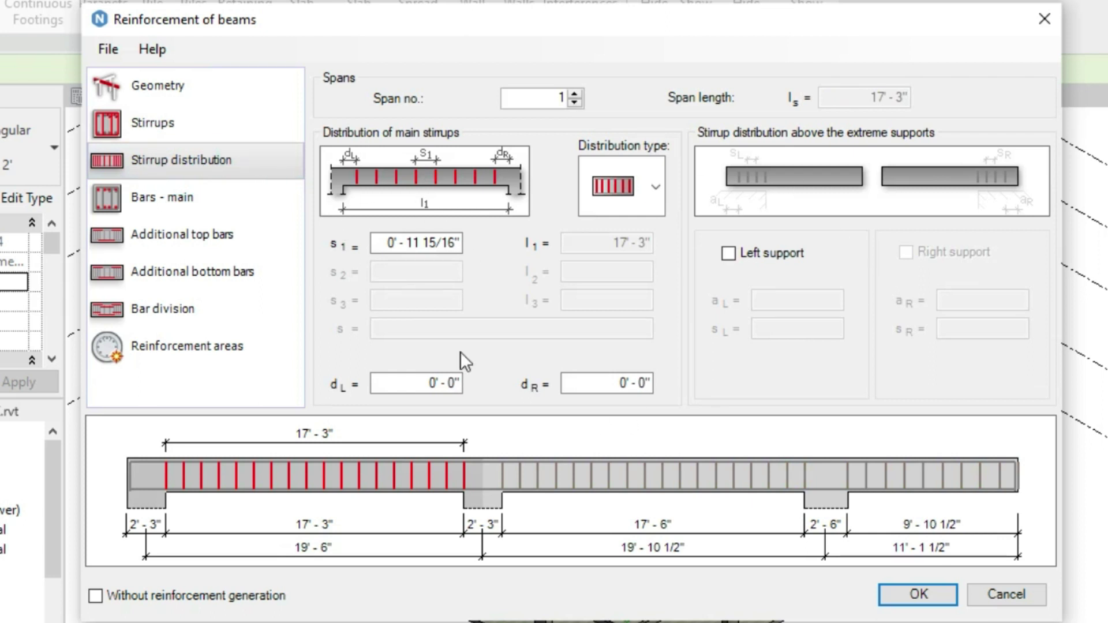
left_click(598, 477)
left_click(916, 484)
left_click(668, 477)
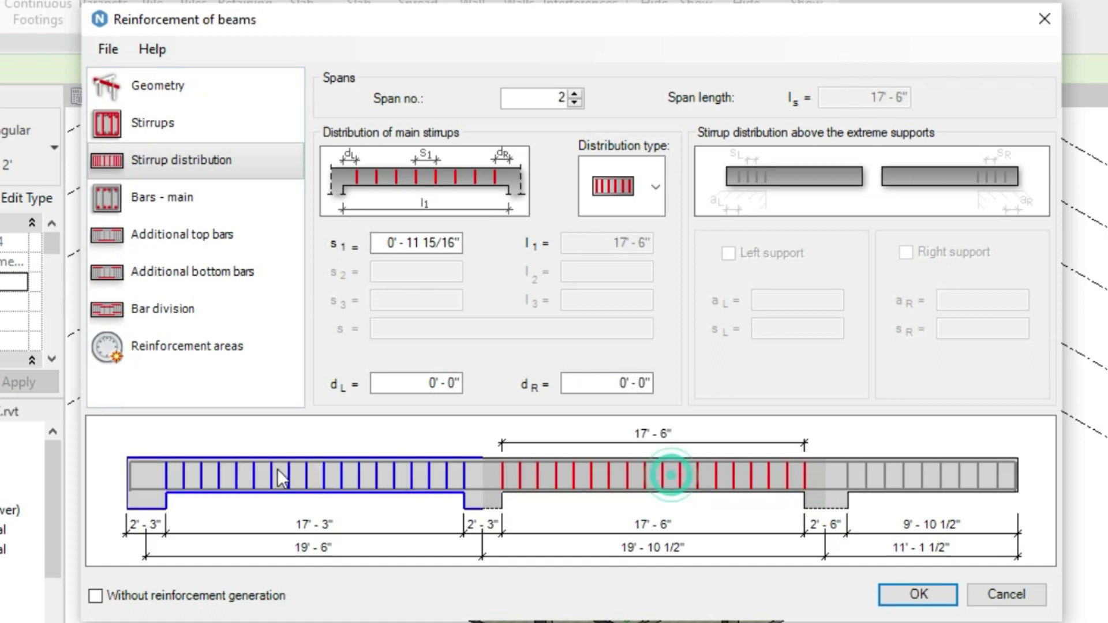
left_click(278, 468)
left_click(573, 94)
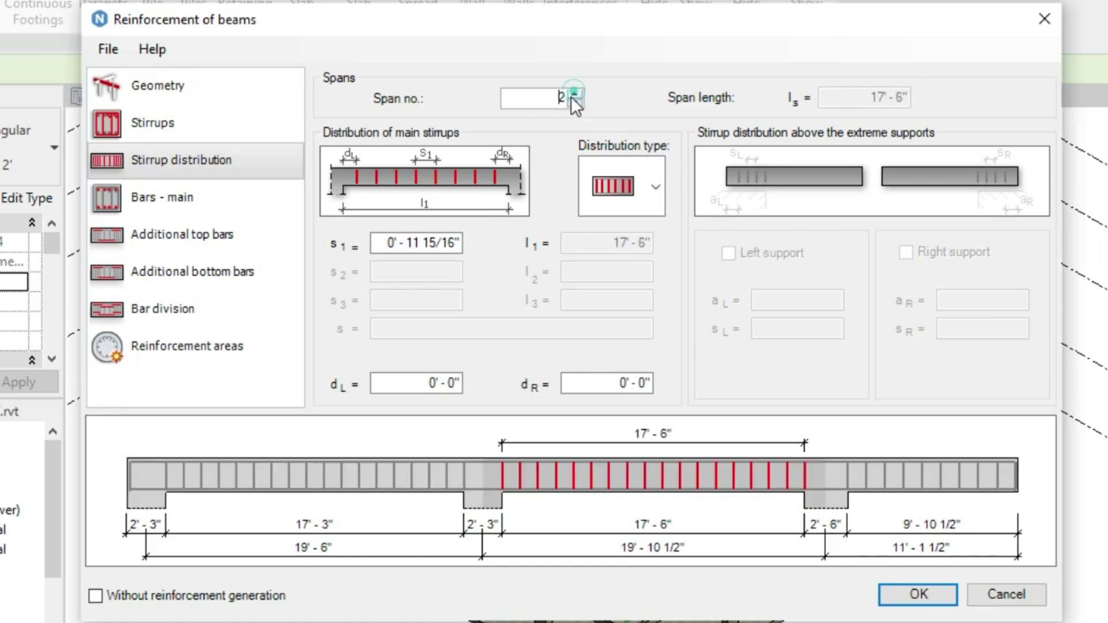
left_click(574, 94)
left_click(574, 103)
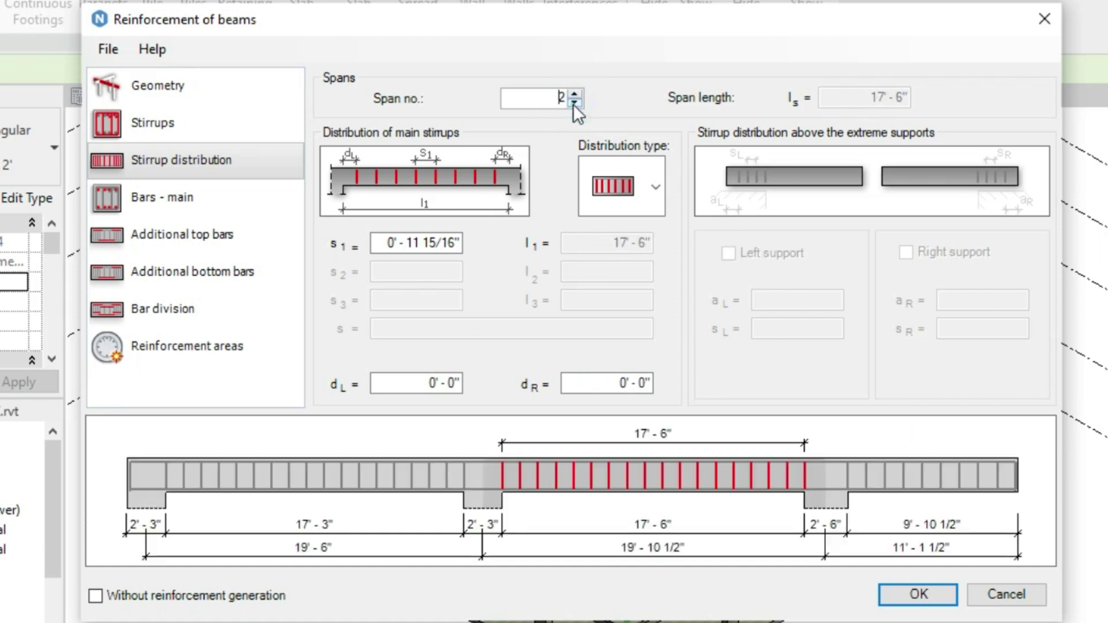
left_click(312, 460)
left_click(560, 483)
left_click(843, 484)
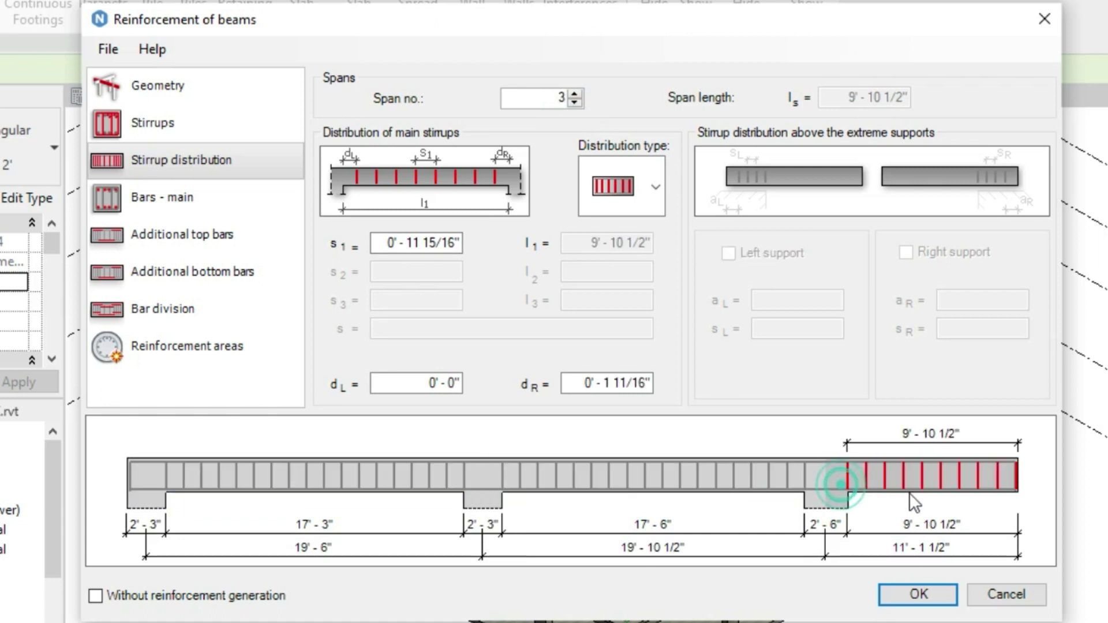
left_click(656, 491)
left_click(307, 489)
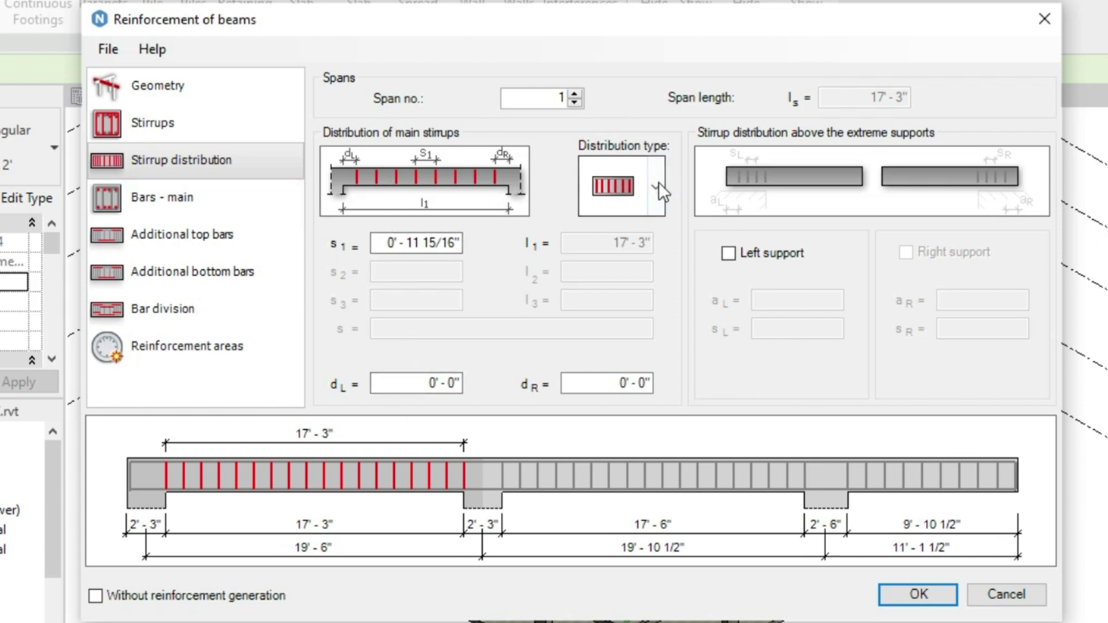
Give span 1 the three-zone stirrup distribution with denser ends and set its left offset dL to 2"
left_click(653, 196)
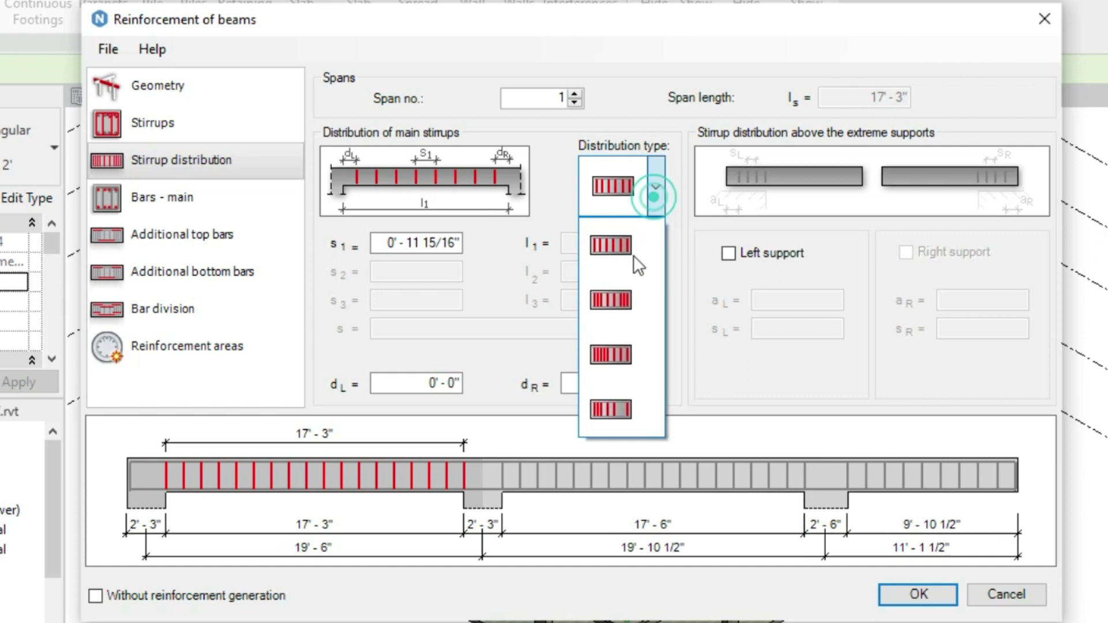
left_click(616, 315)
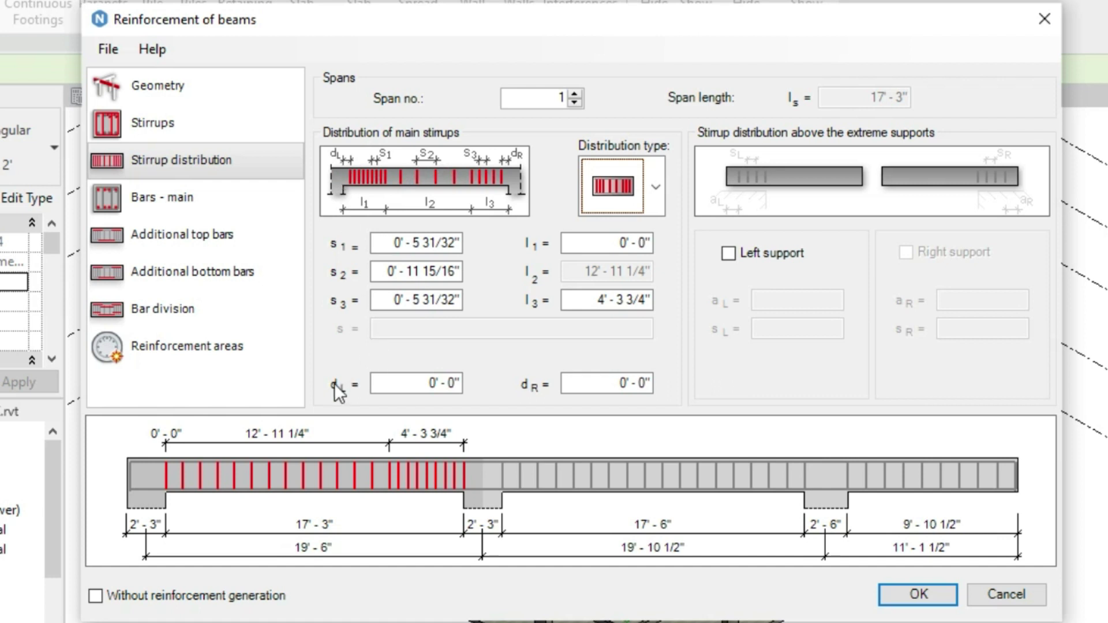
left_click(408, 386)
type("2")
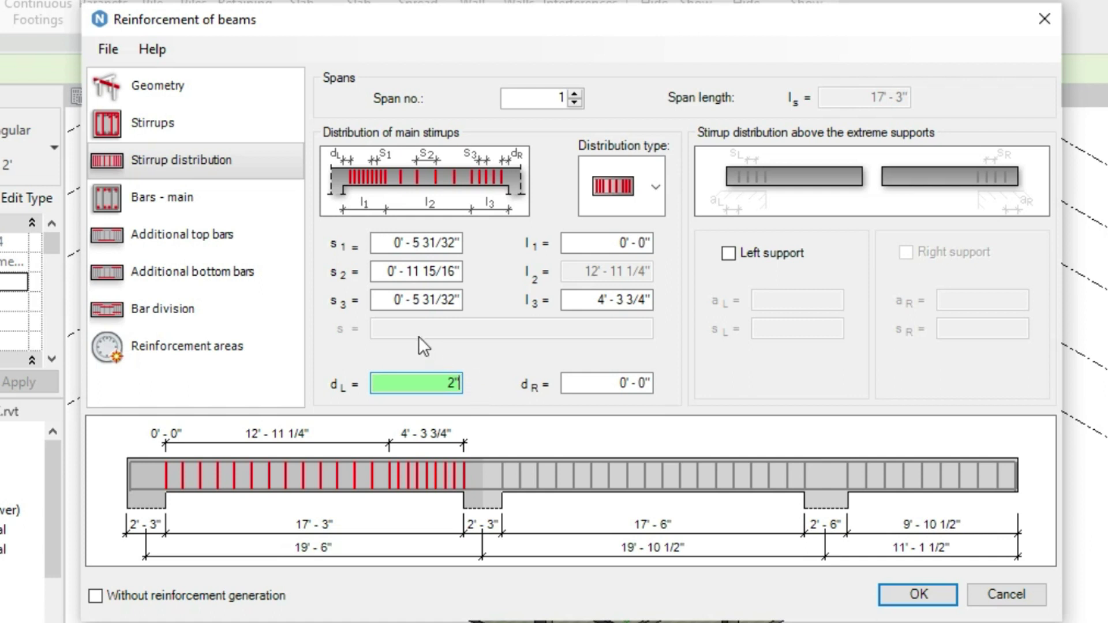
Set the stirrup spacings s1 and s3 in the end zones of span 1 to 4"
left_click_drag(384, 243, 466, 244)
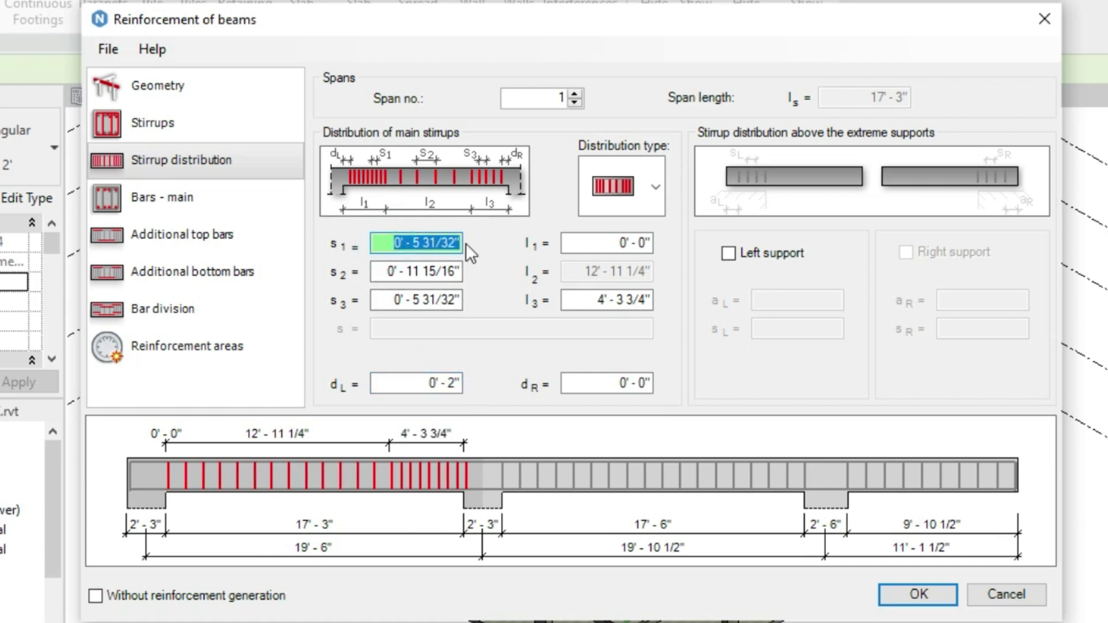
type("4'")
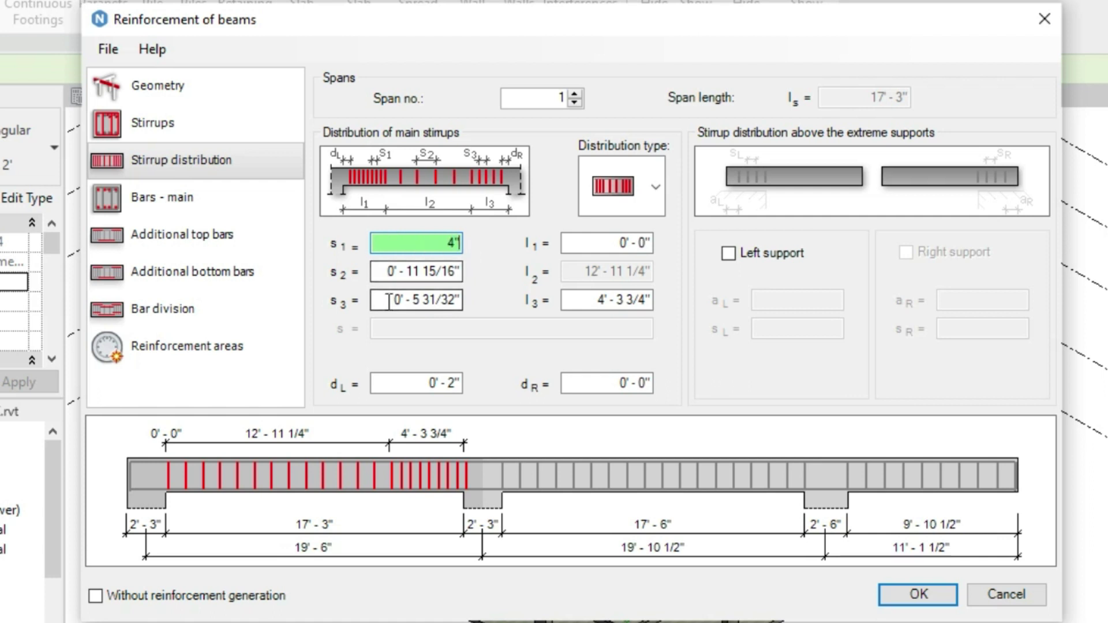
left_click_drag(389, 300, 478, 303)
type("4'")
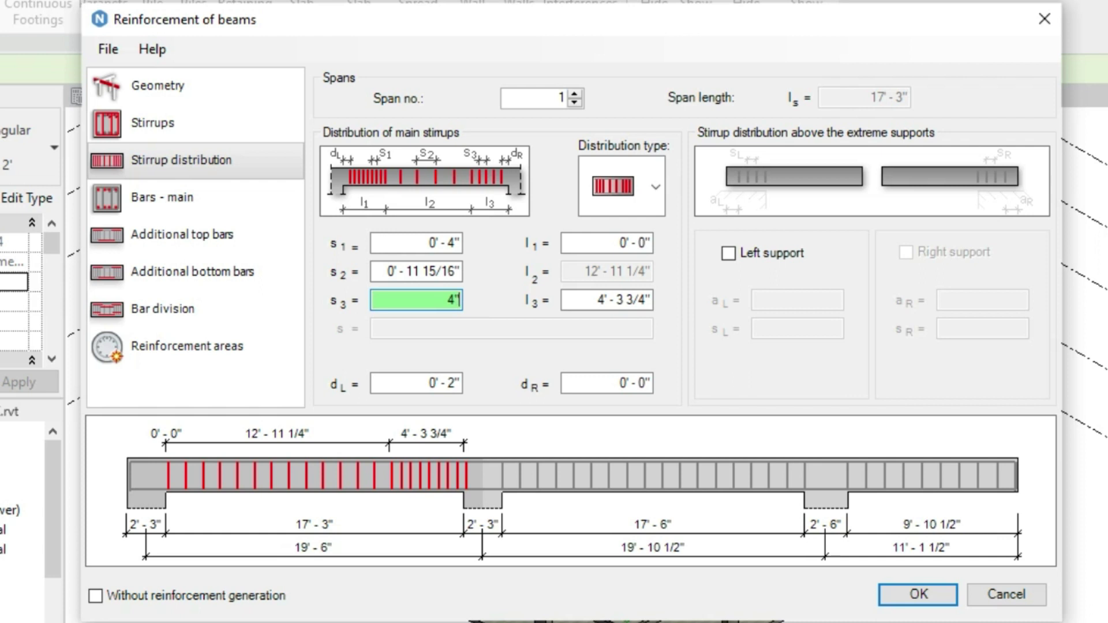
left_click(398, 242)
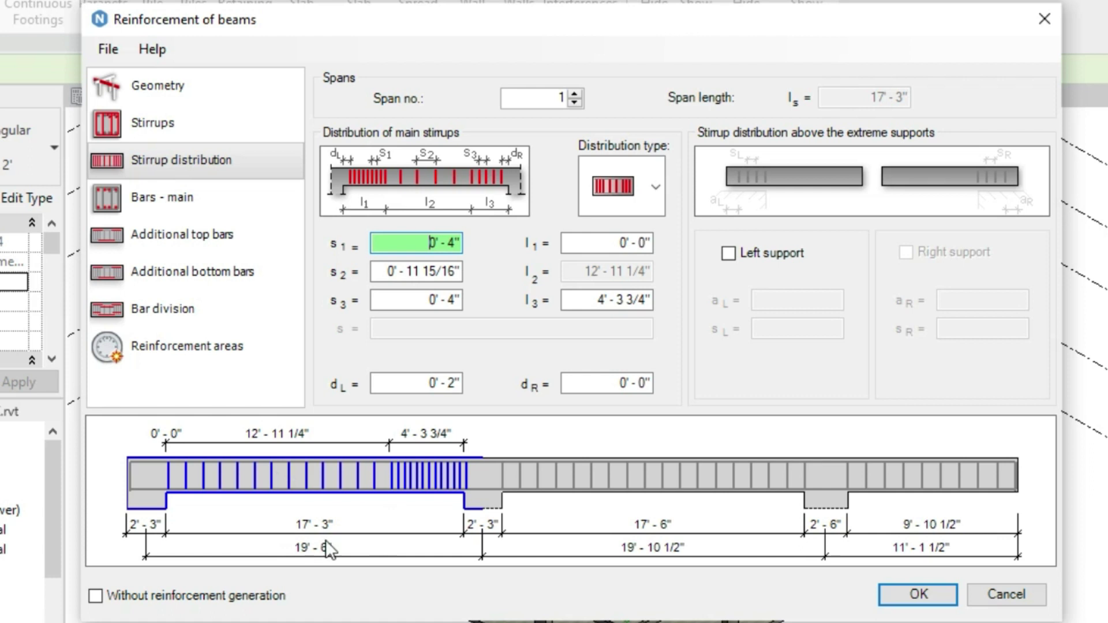
Set the end zone lengths l1 and l3 of span 1 to 5' 3" each
left_click(608, 243)
type("5'3")
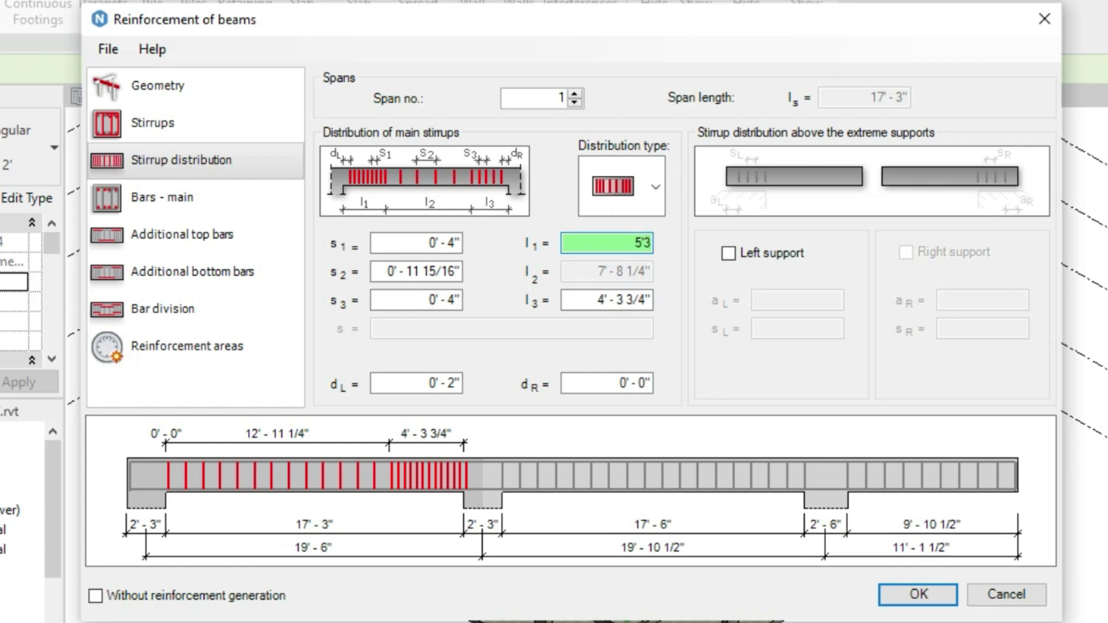
left_click(586, 299)
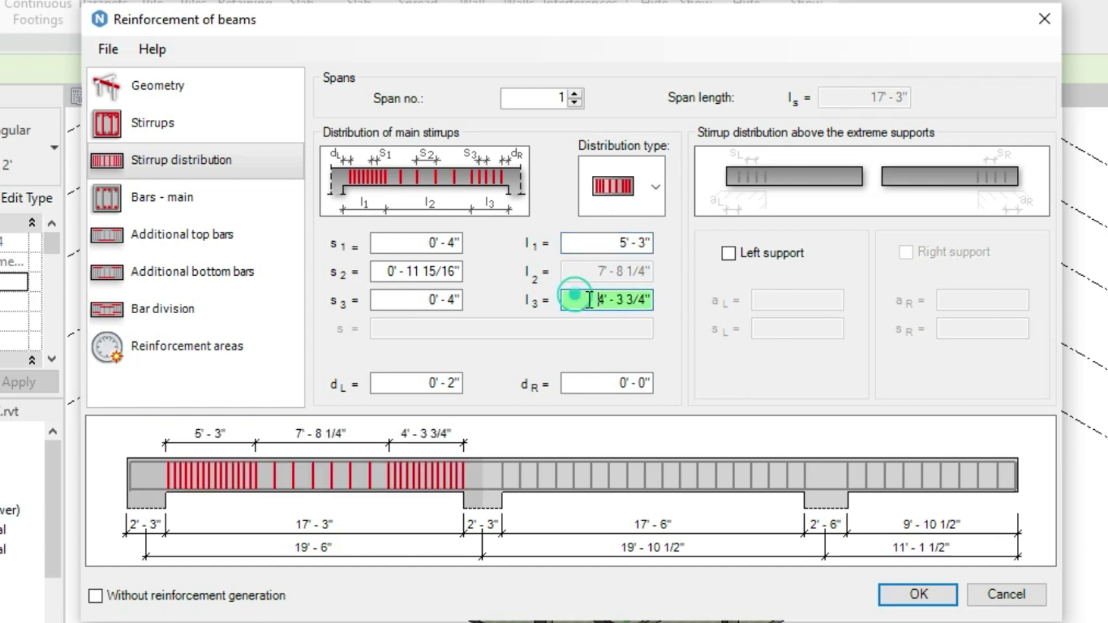
type("5'3")
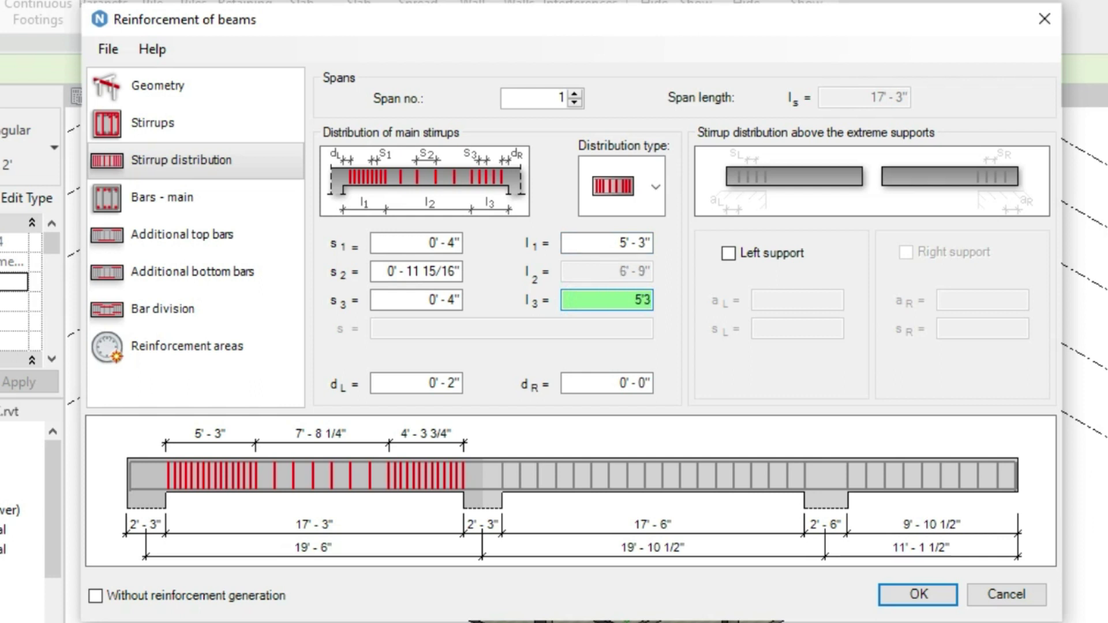
left_click(596, 238)
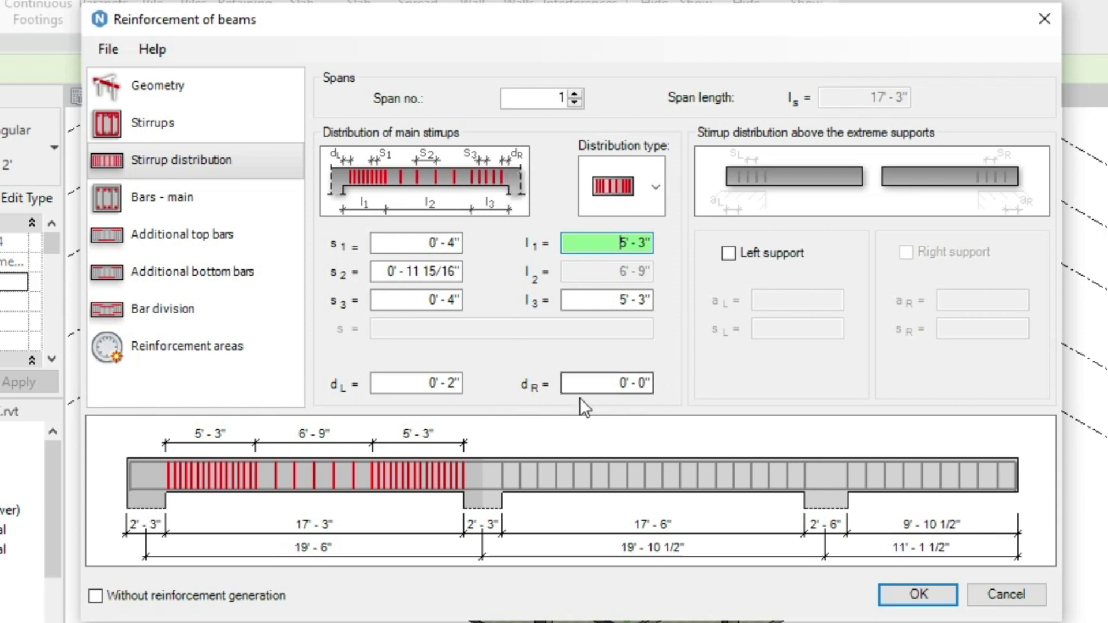
Set the right stirrup offset dR of span 1 to 2"
left_click(609, 386)
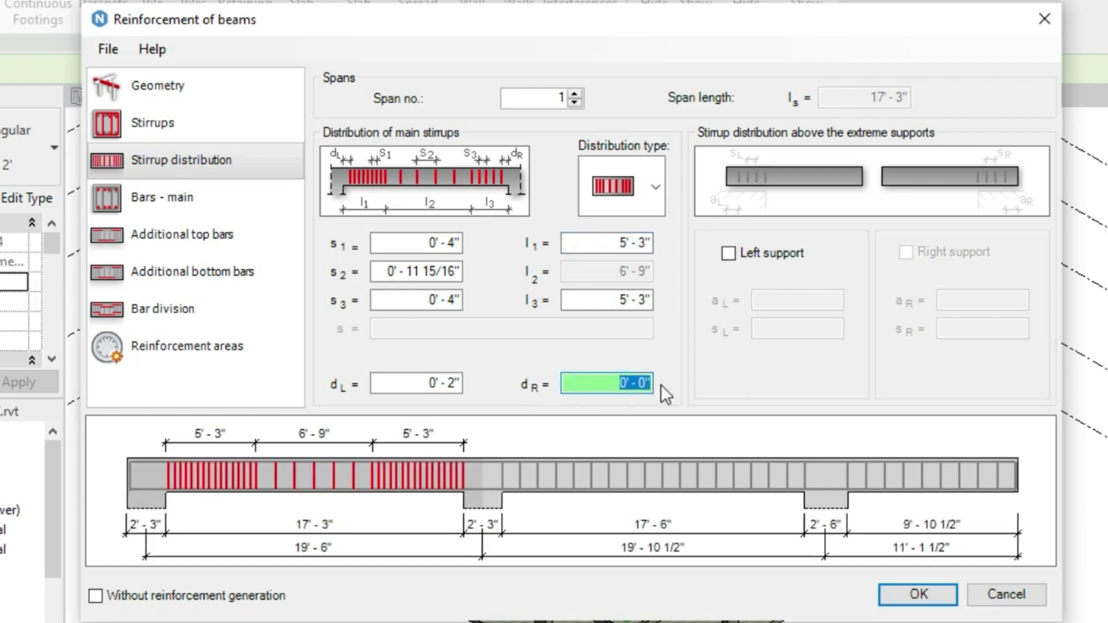
type("2'")
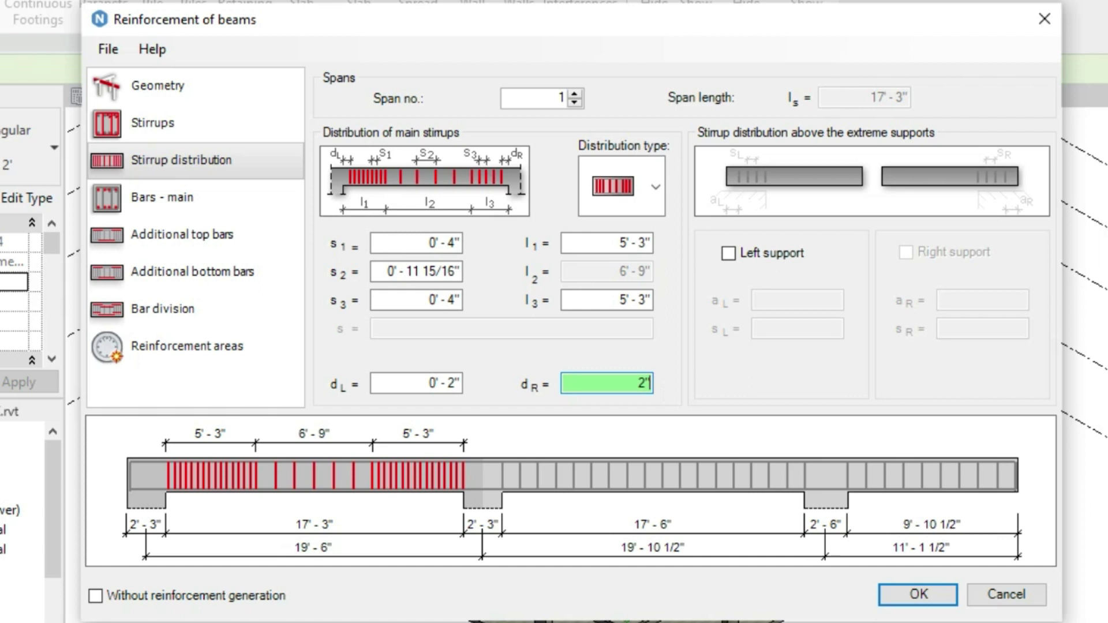
left_click(404, 387)
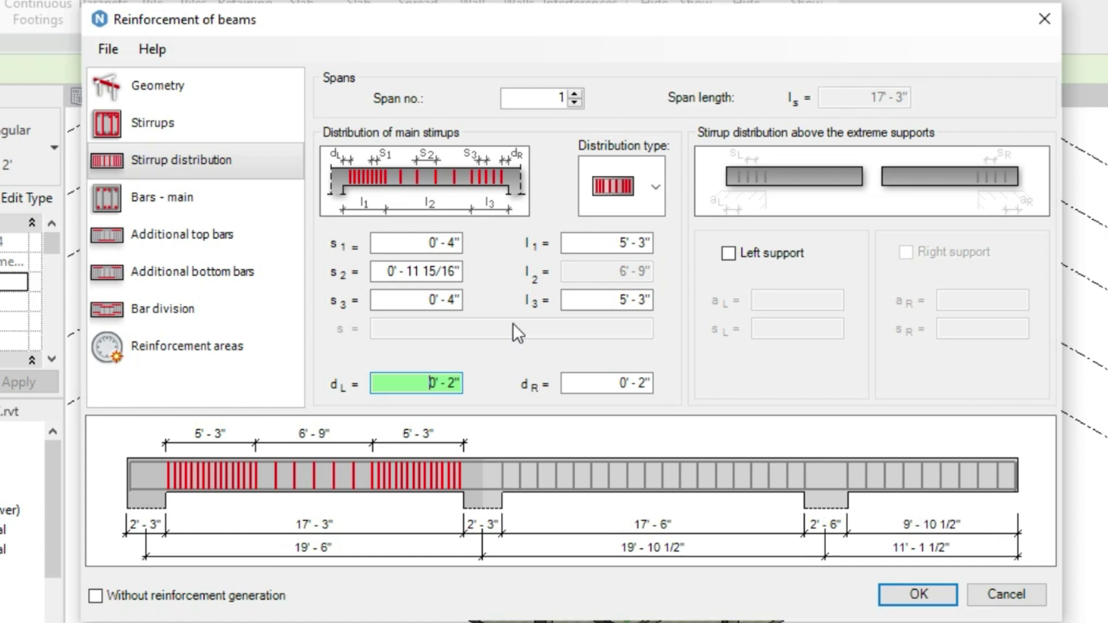
Give span 2 the three-zone stirrup distribution with denser ends
left_click(575, 94)
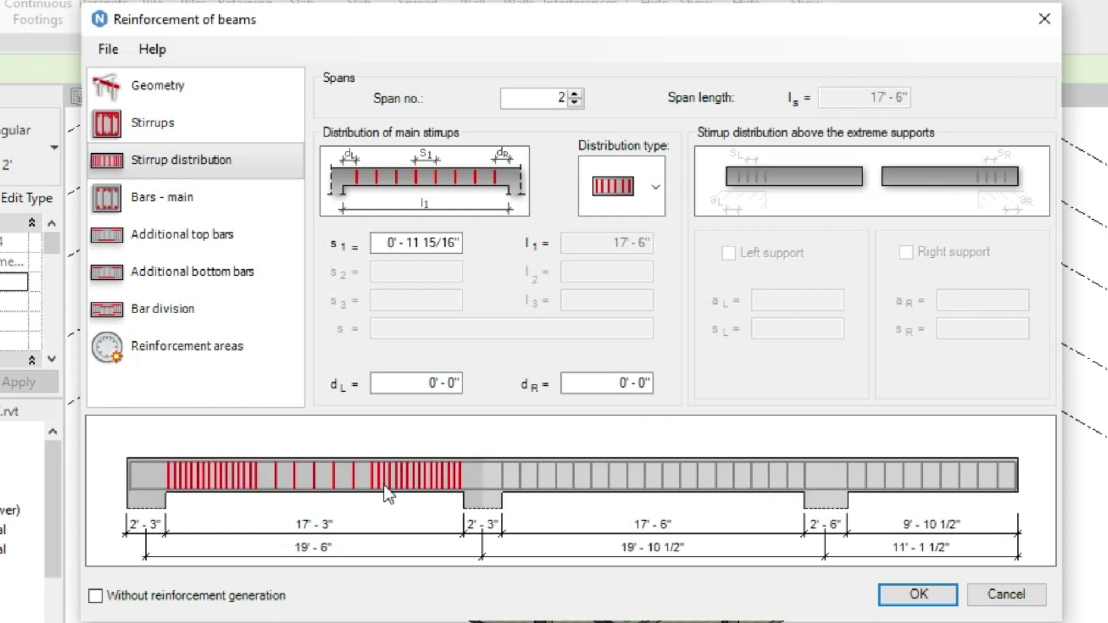
left_click(558, 484)
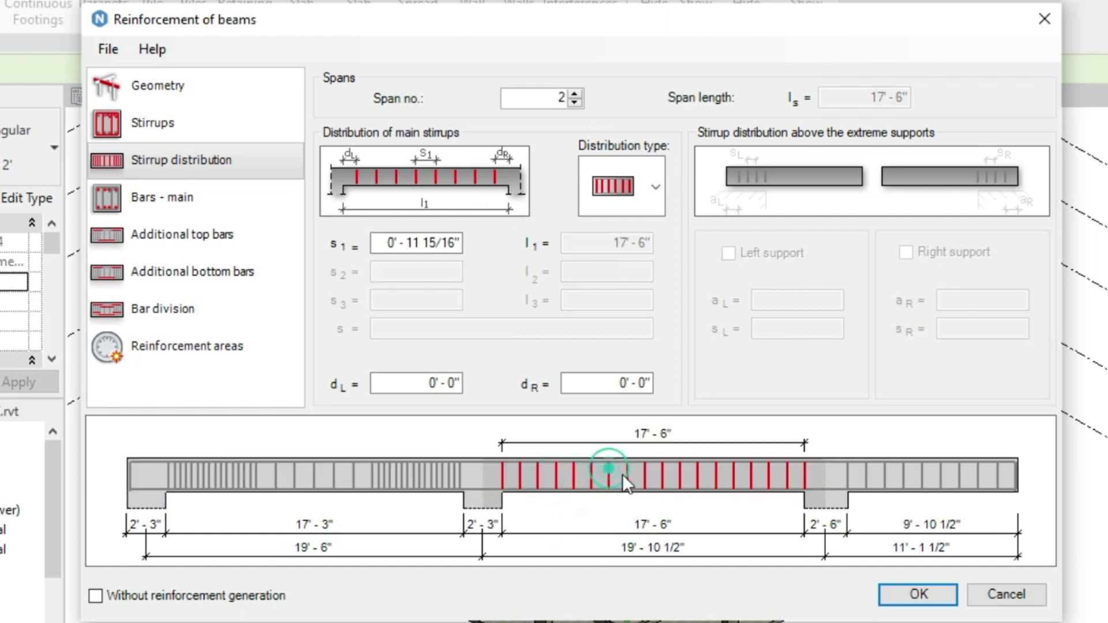
left_click(656, 187)
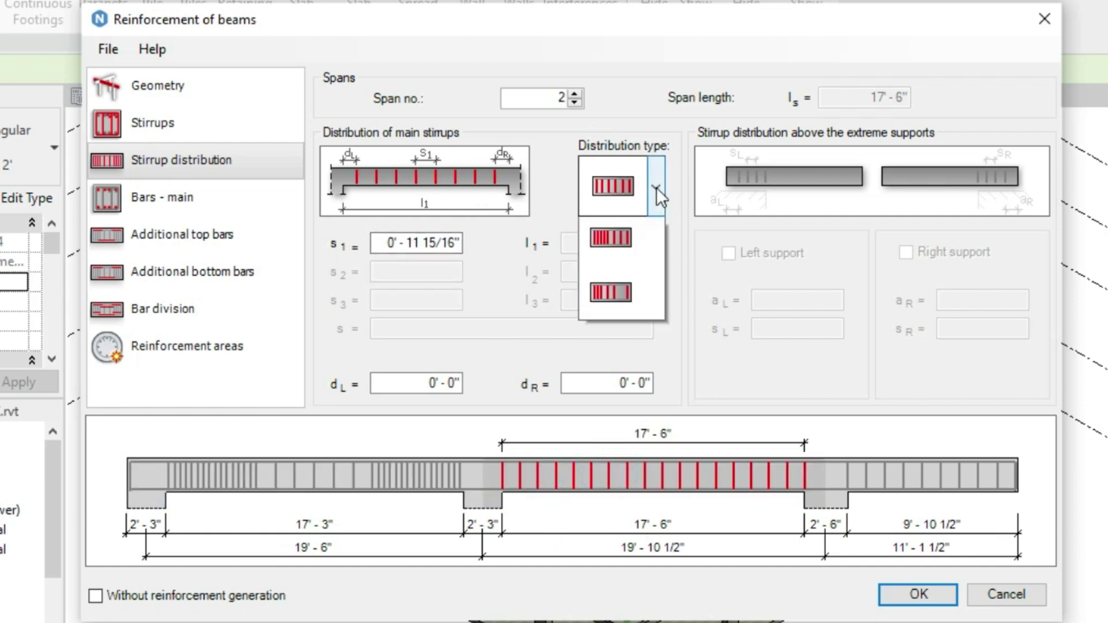
left_click(624, 312)
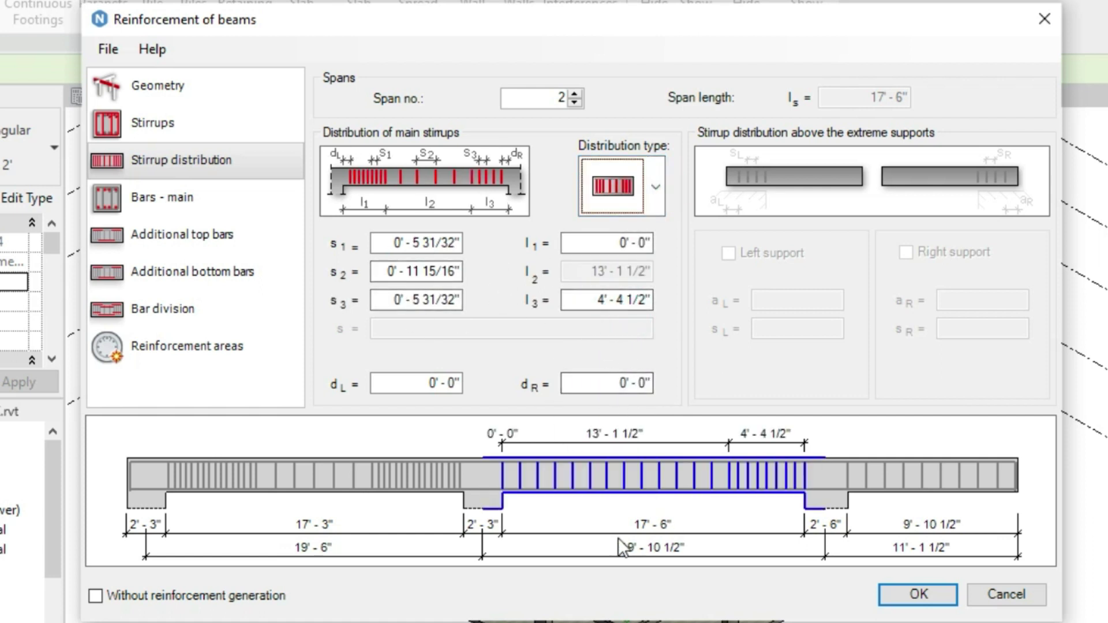
Set the end zone lengths l1 and l3 of span 2 to 5' 7" each
left_click(605, 243)
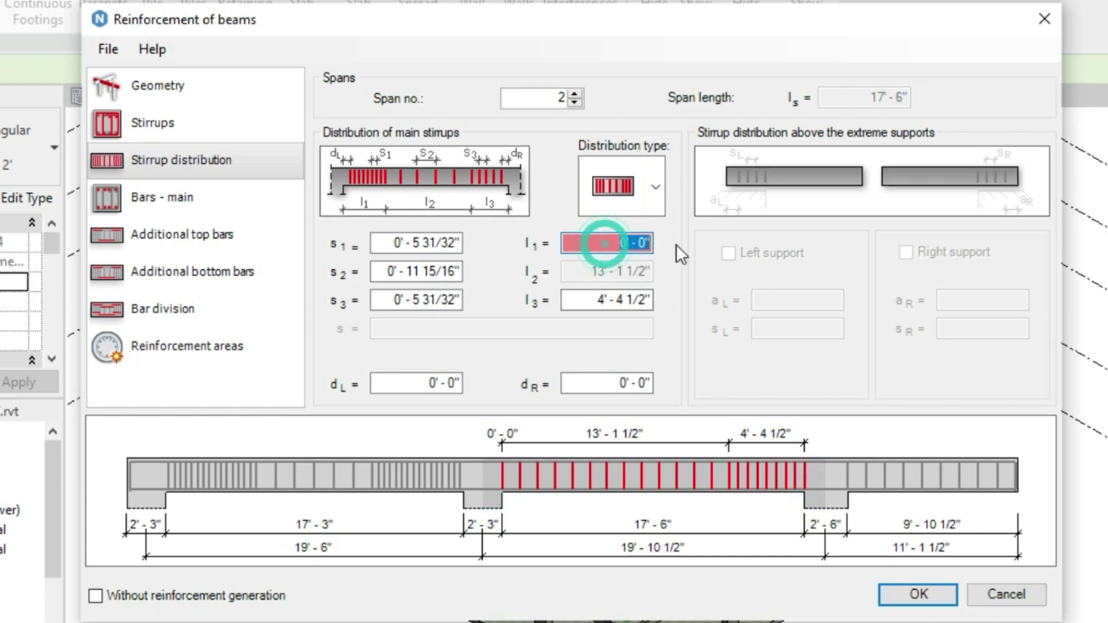
type("5' - ")
type("7\"")
left_click(577, 299)
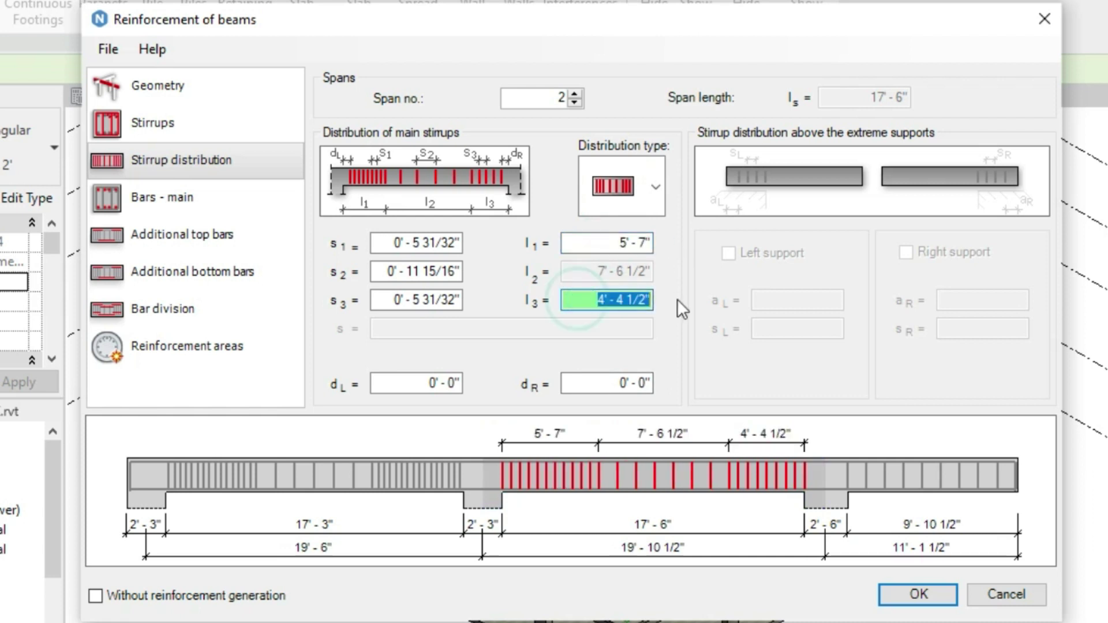
type("5' - 7")
type("\"")
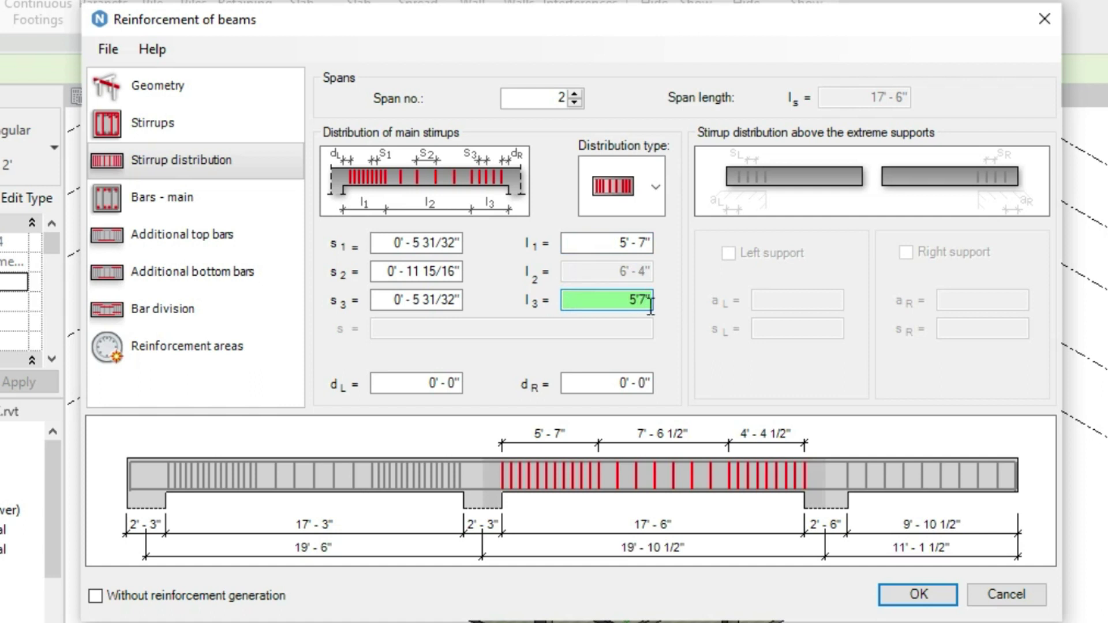
Set the stirrup spacings of span 2 to 4" for s1, 9" for s2 and 4" for s3
left_click(392, 243)
type("4\"")
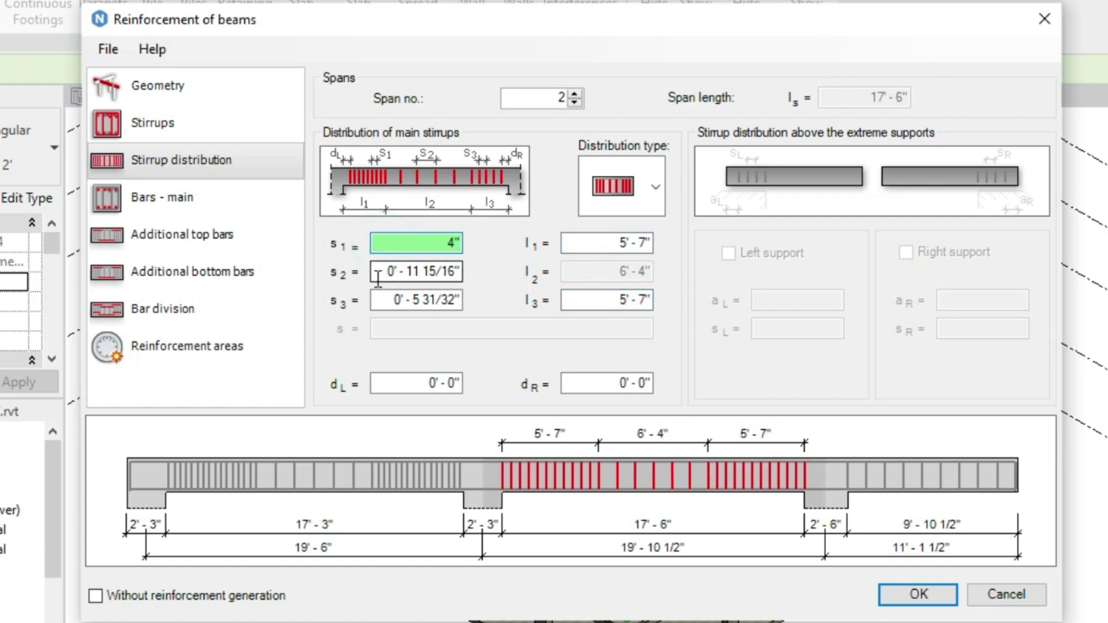
key("Tab")
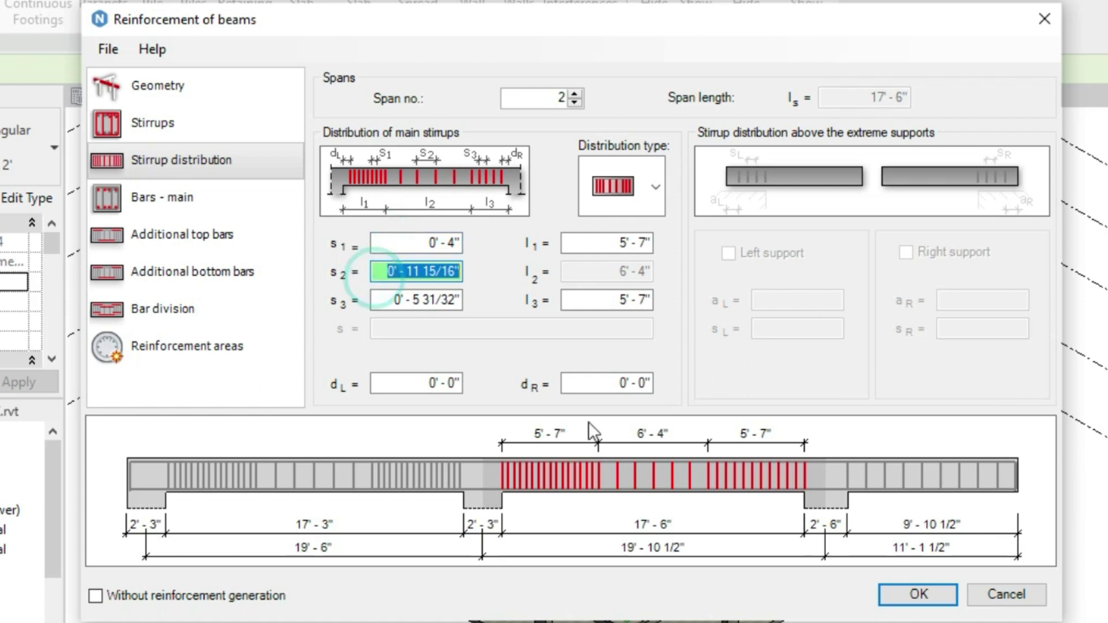
type("9\"")
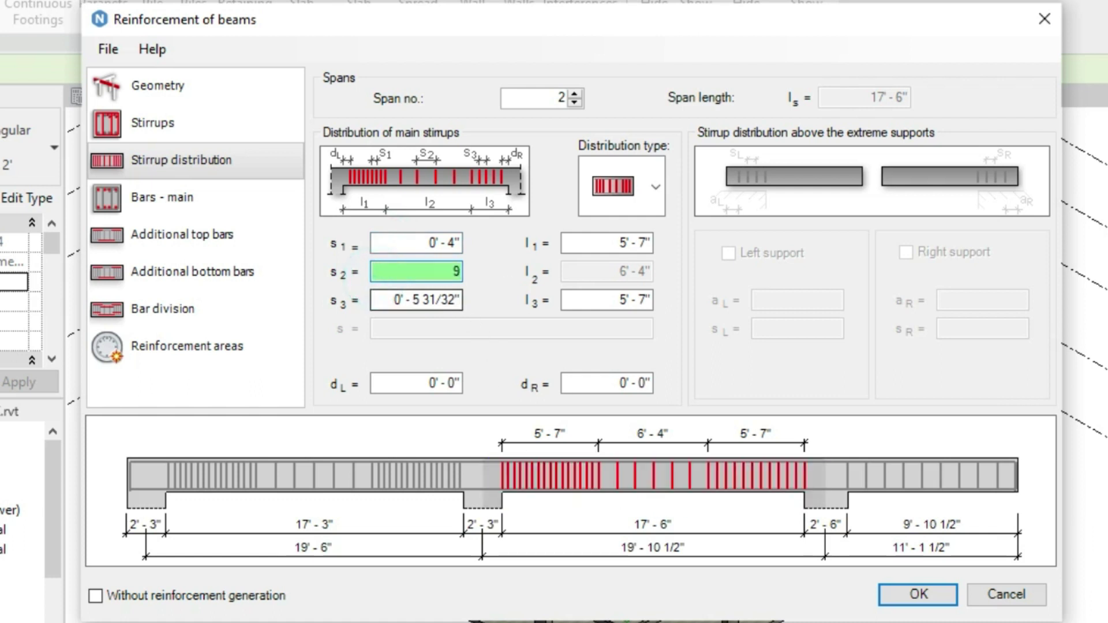
left_click(385, 302)
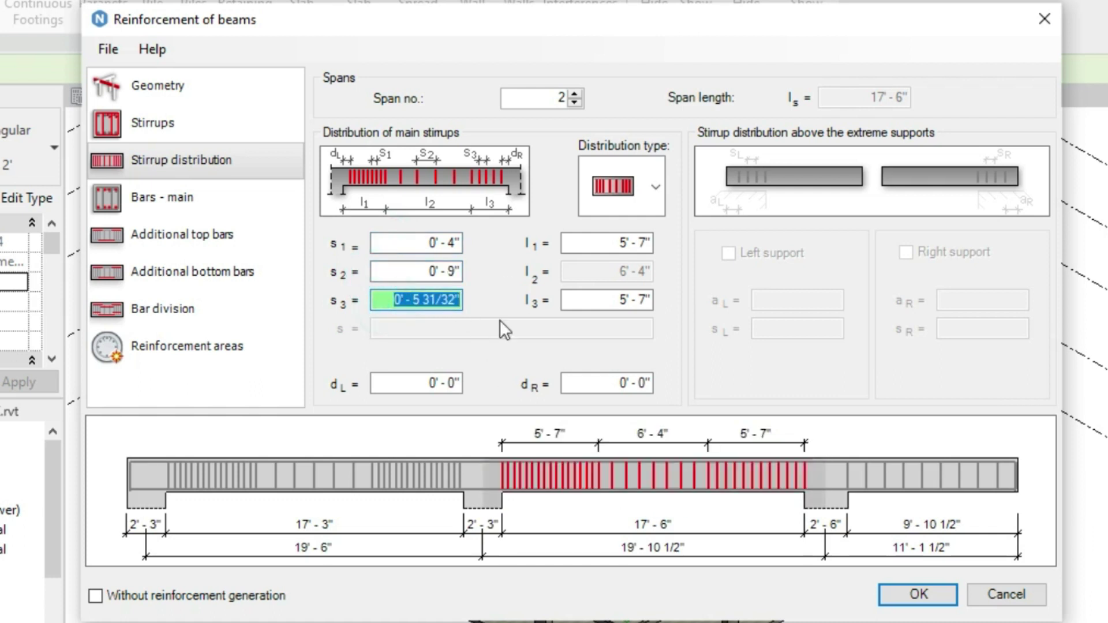
type("4\"")
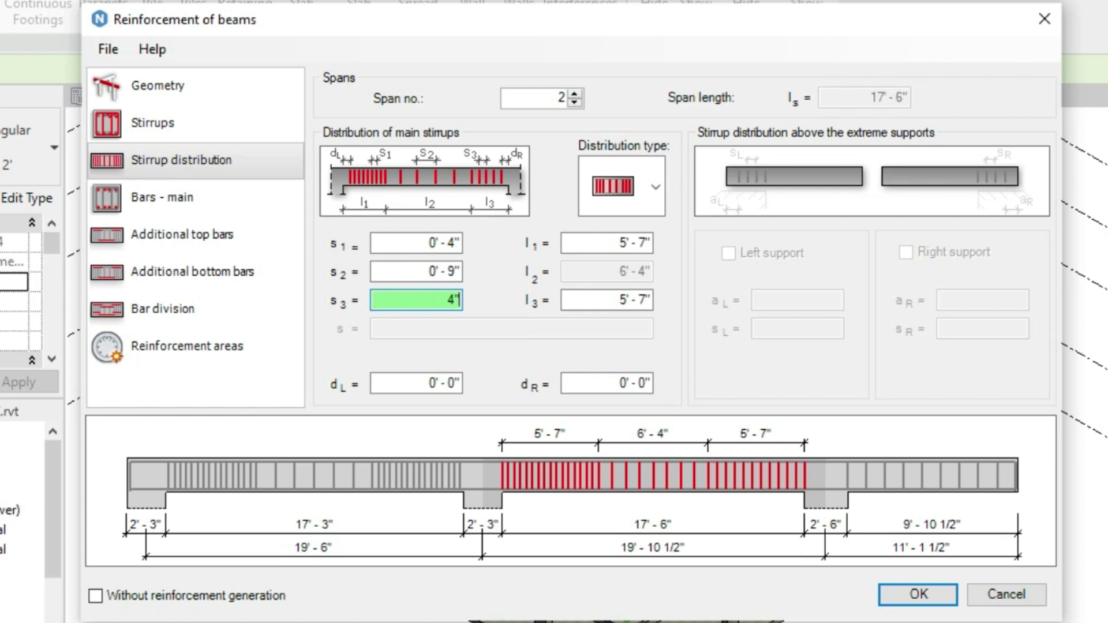
Set the left and right stirrup offsets dL and dR of span 2 to 2" each
left_click(411, 385)
type("2\"")
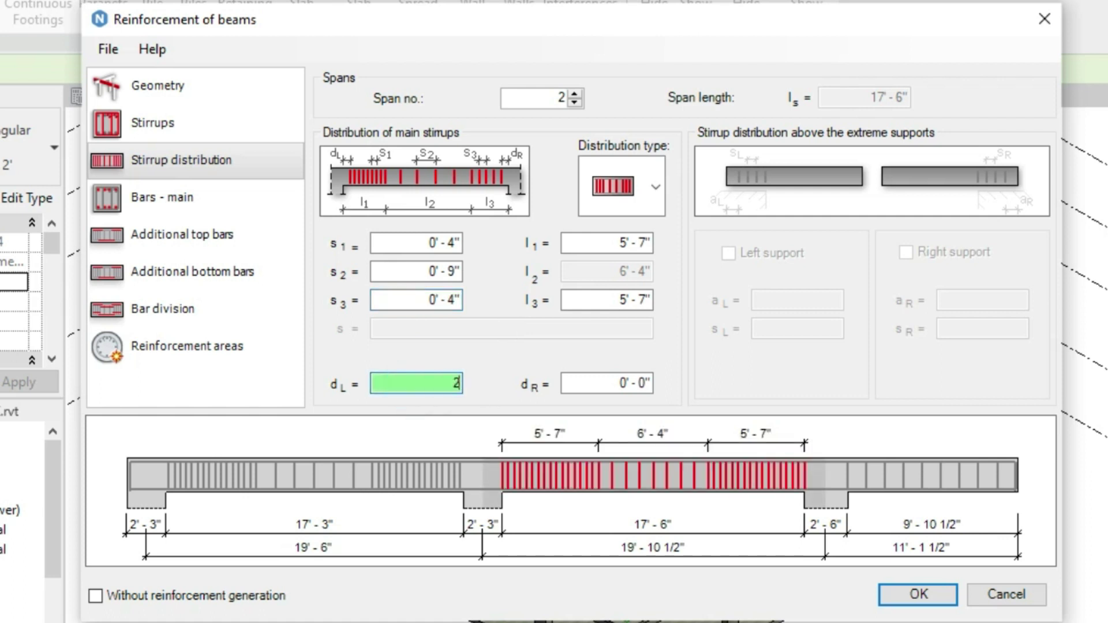
left_click(590, 379)
type("3")
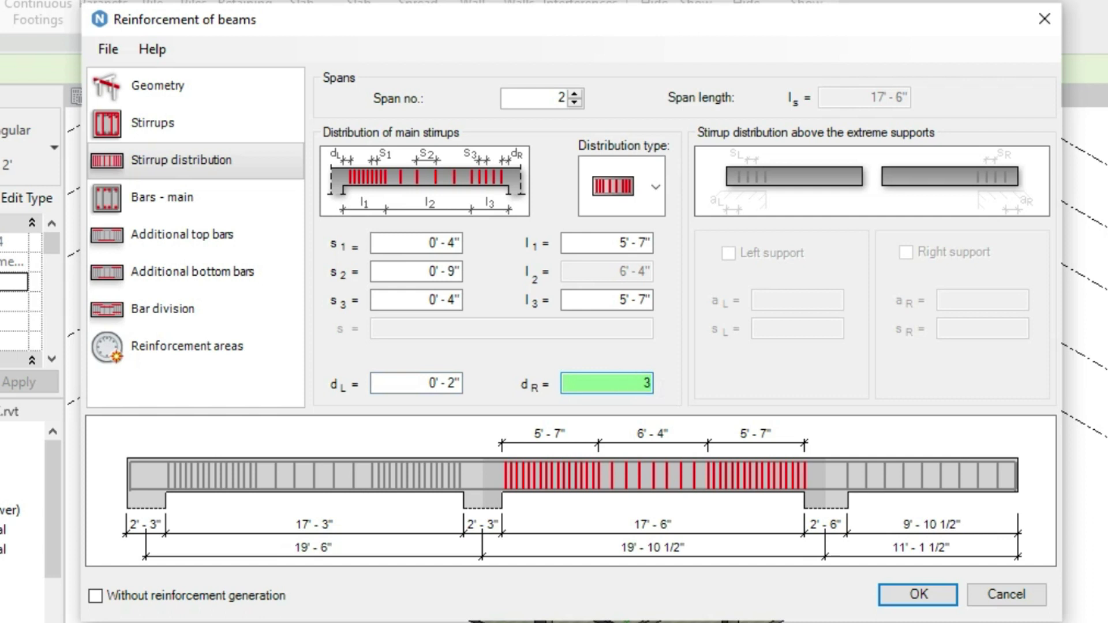
key("BackSpace")
type("2\"")
left_click(396, 378)
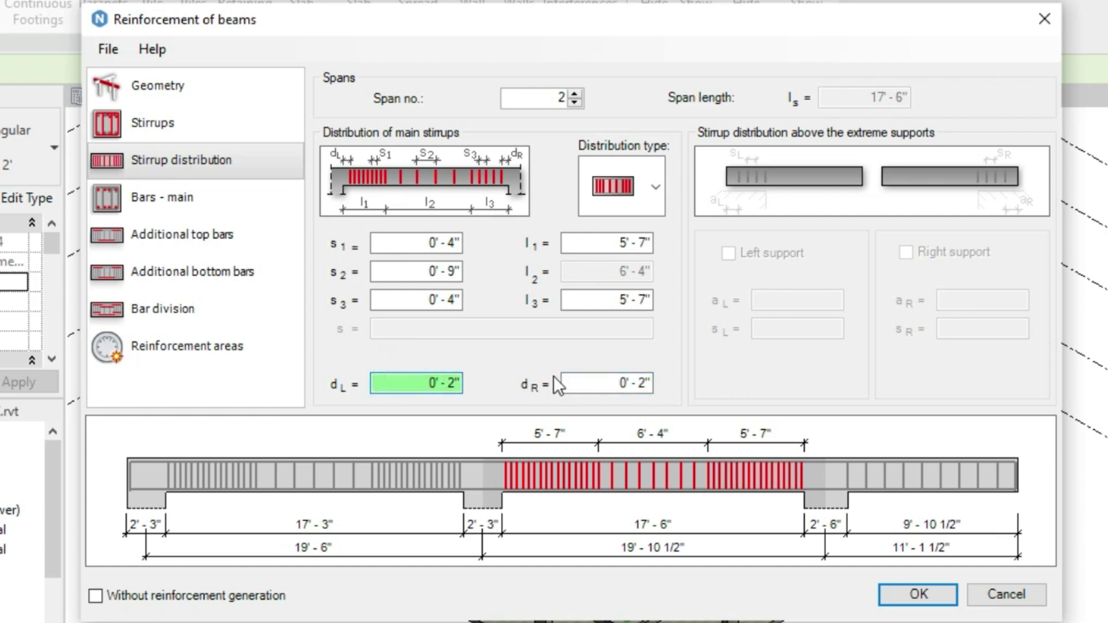
Set the stirrup spacing s1 of span 3 to 3" in its uniform distribution
left_click(574, 94)
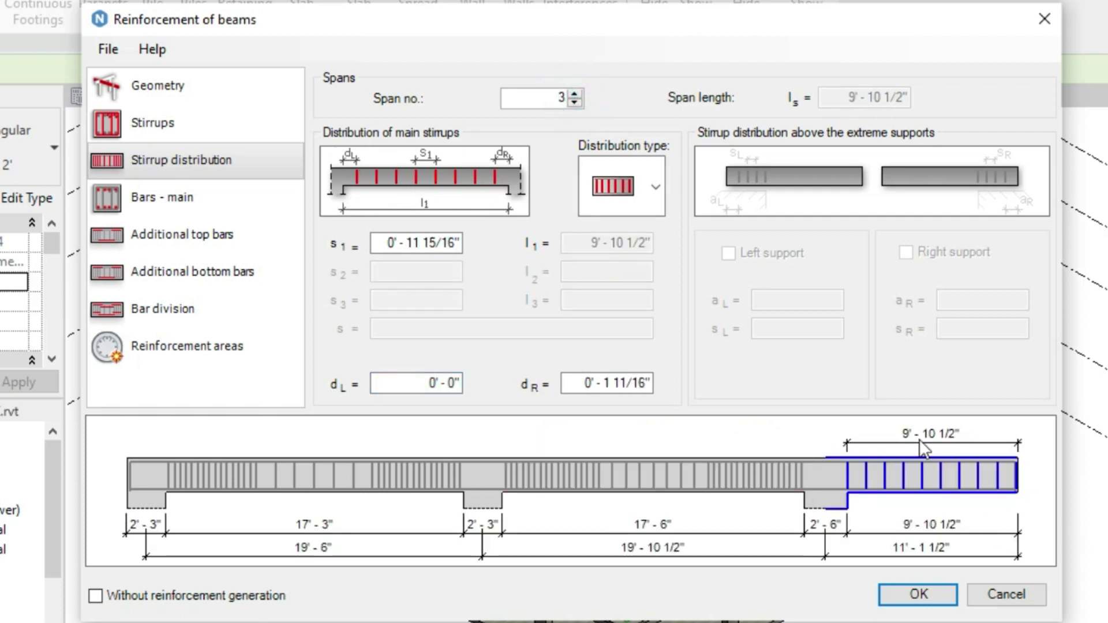
left_click(378, 246)
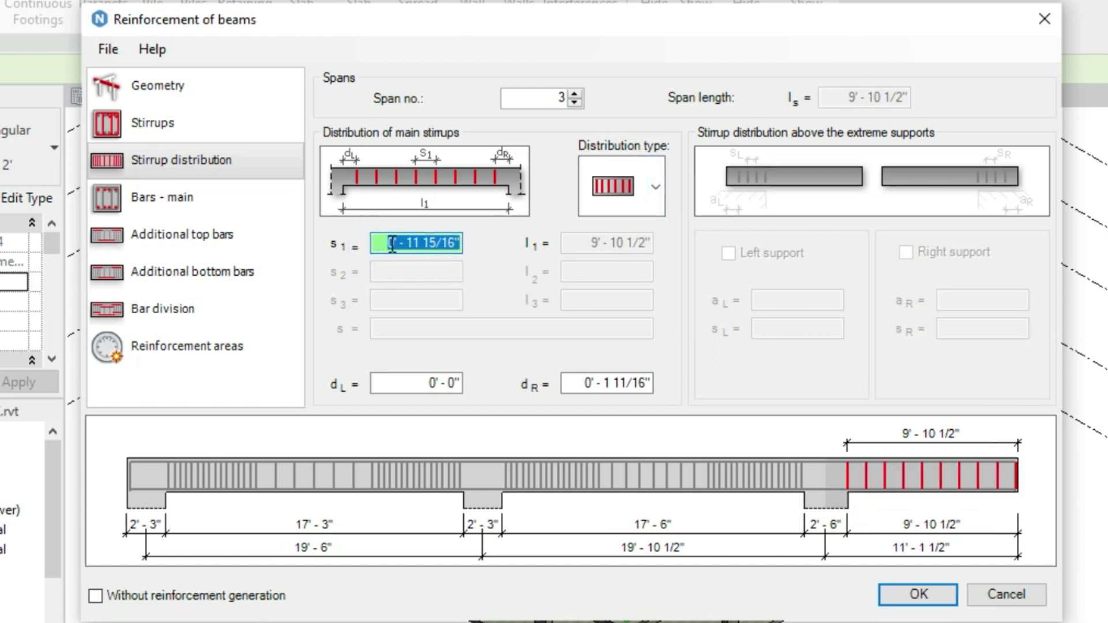
type("3\"")
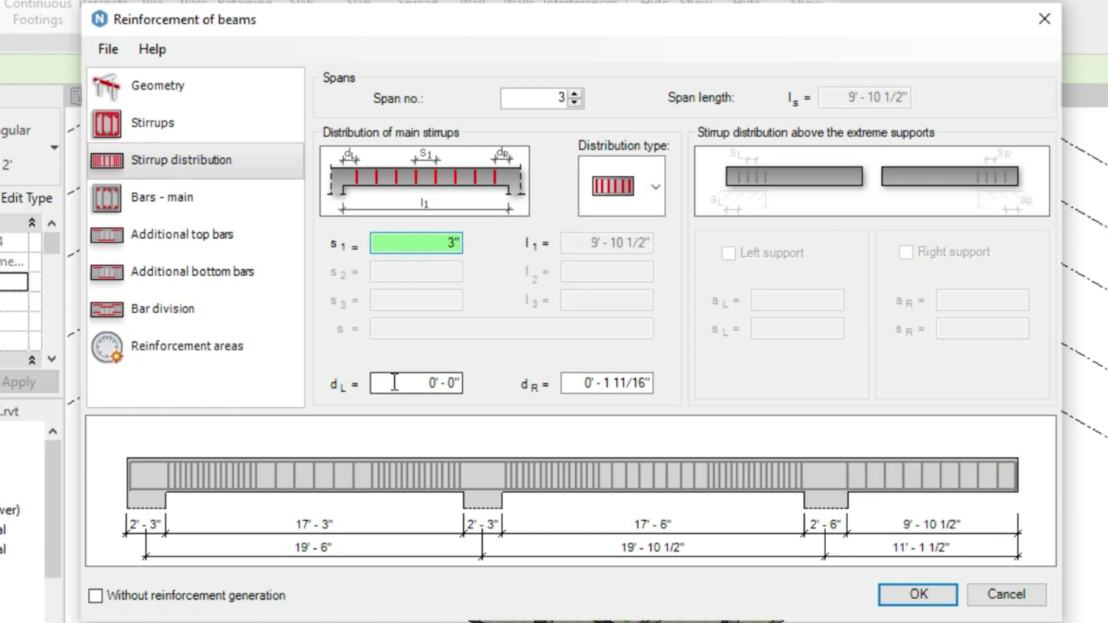
Set the left stirrup offset dL of span 3 to 1 1/2"
left_click(394, 383)
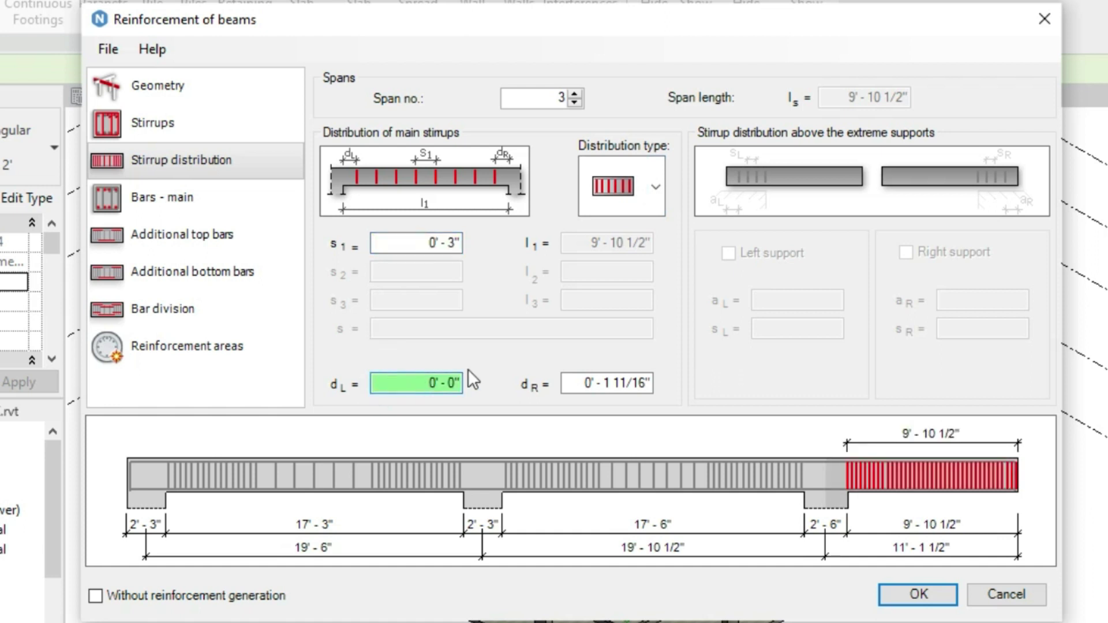
left_click(398, 383)
key("BackSpace")
type("3\"")
key("BackSpace")
key("BackSpace")
type("1 1/2\"")
left_click(568, 384)
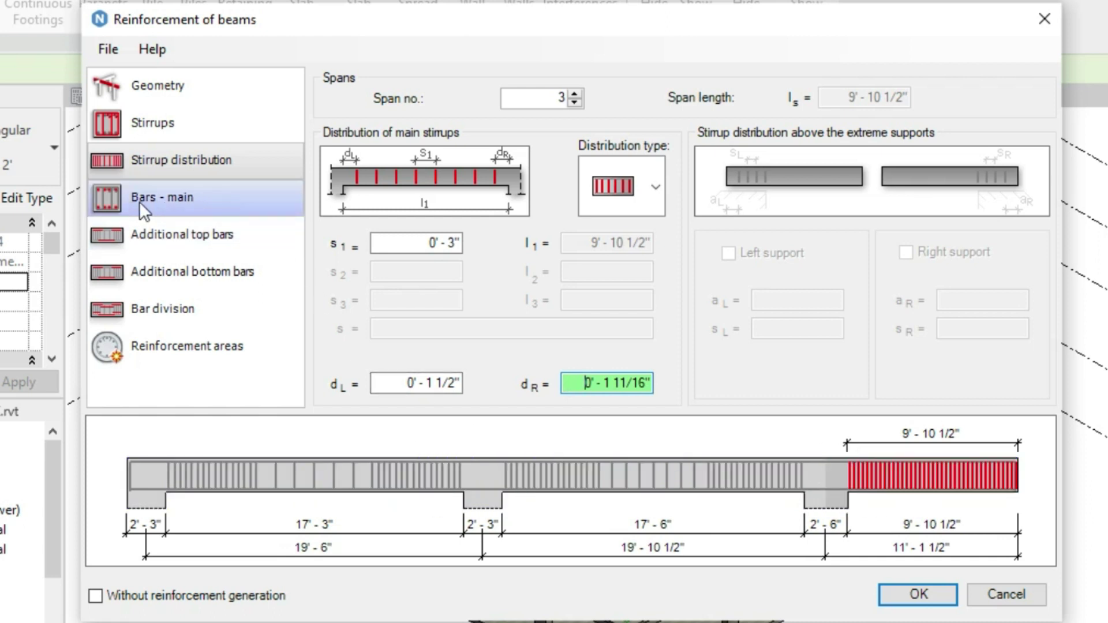
Set the bar size of both the lower and upper main bars to #6
left_click(156, 202)
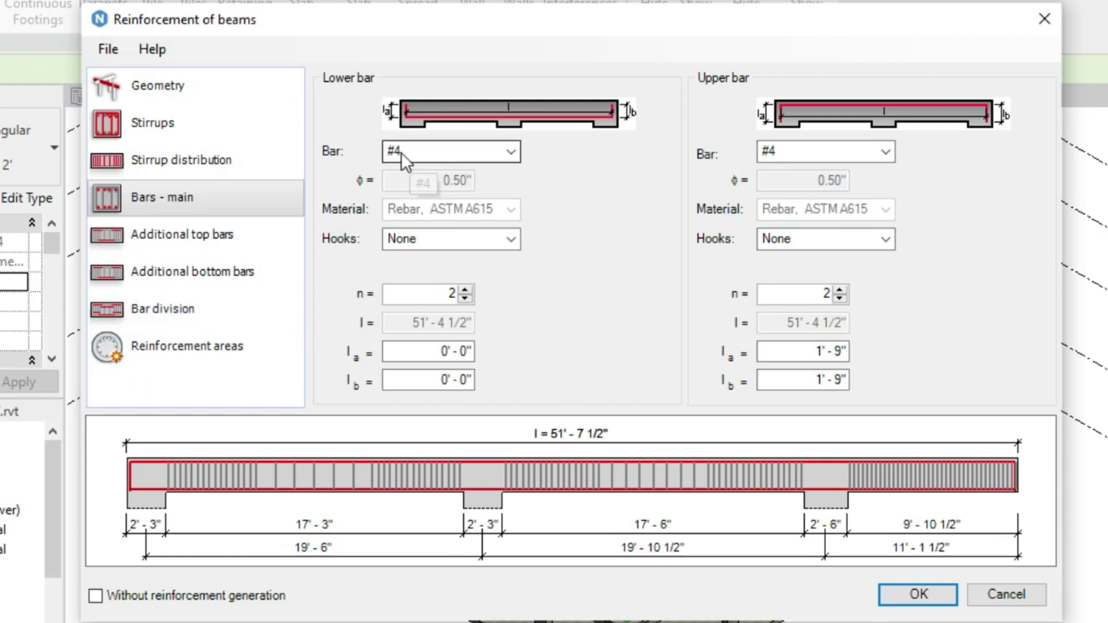
left_click(459, 155)
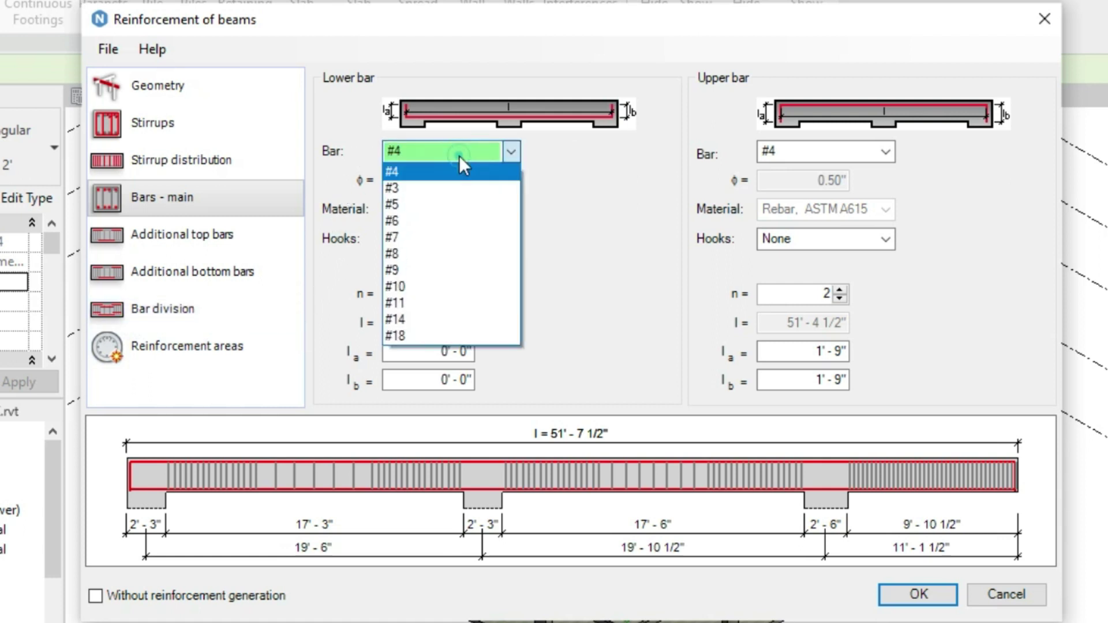
left_click(415, 221)
left_click(809, 155)
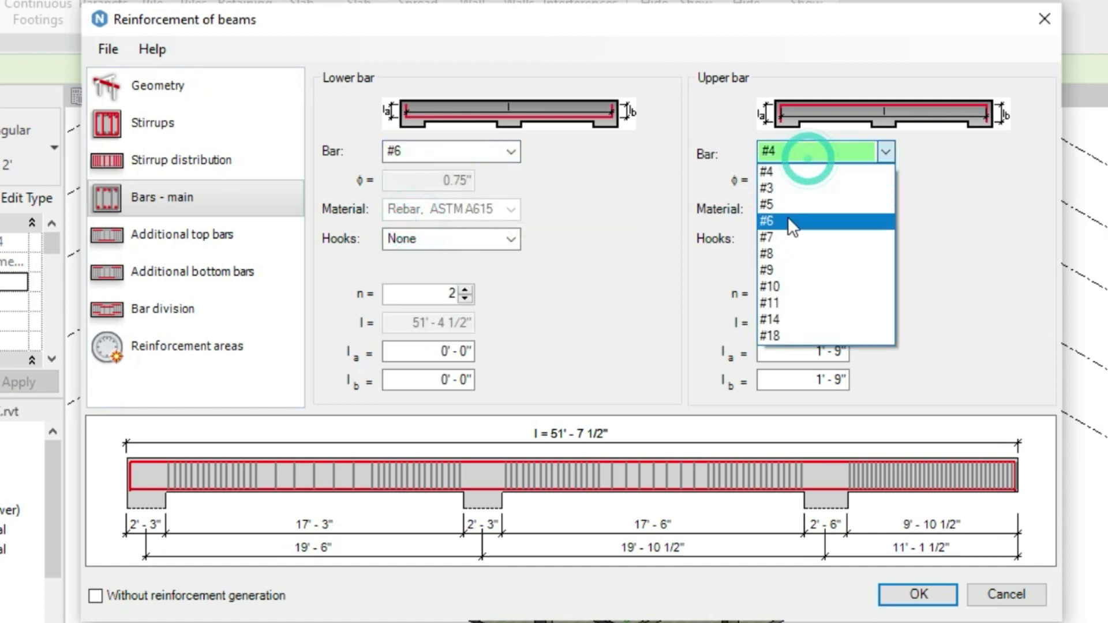
left_click(786, 220)
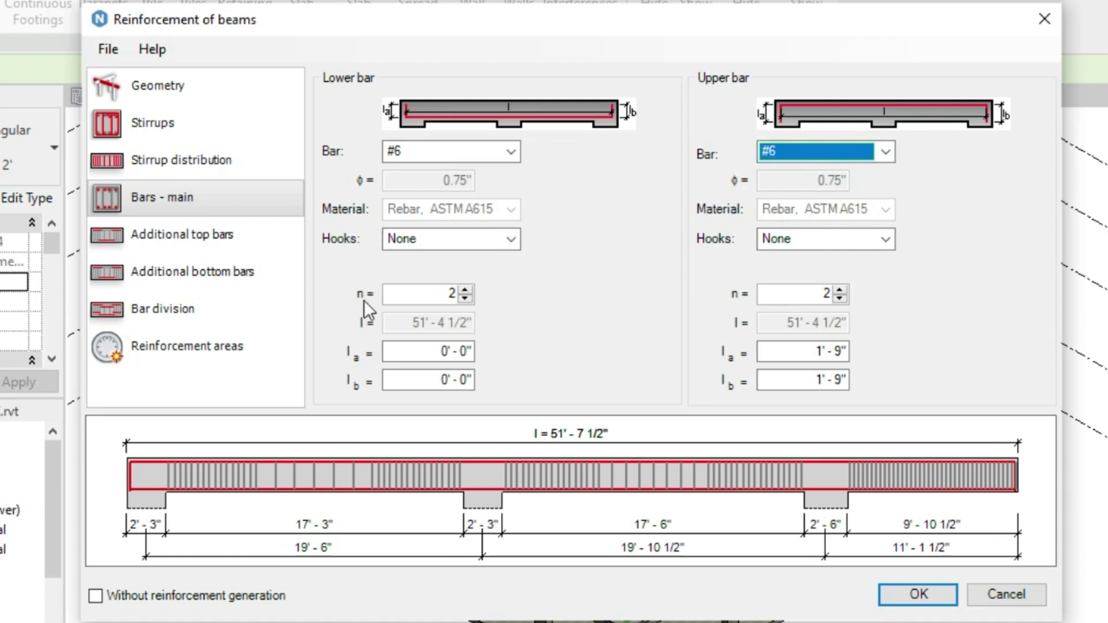
Set the number of lower main bars to 4
double_click(433, 296)
left_click(465, 290)
left_click(465, 290)
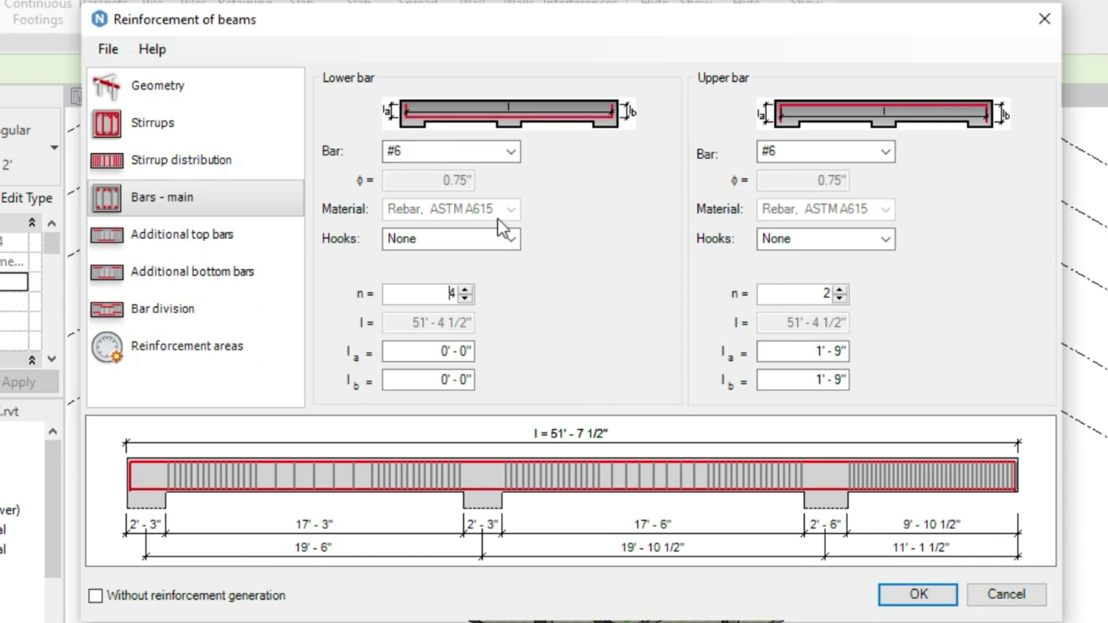
Set the end lengths la and lb of the lower main bars to 1' 3" each
left_click(424, 351)
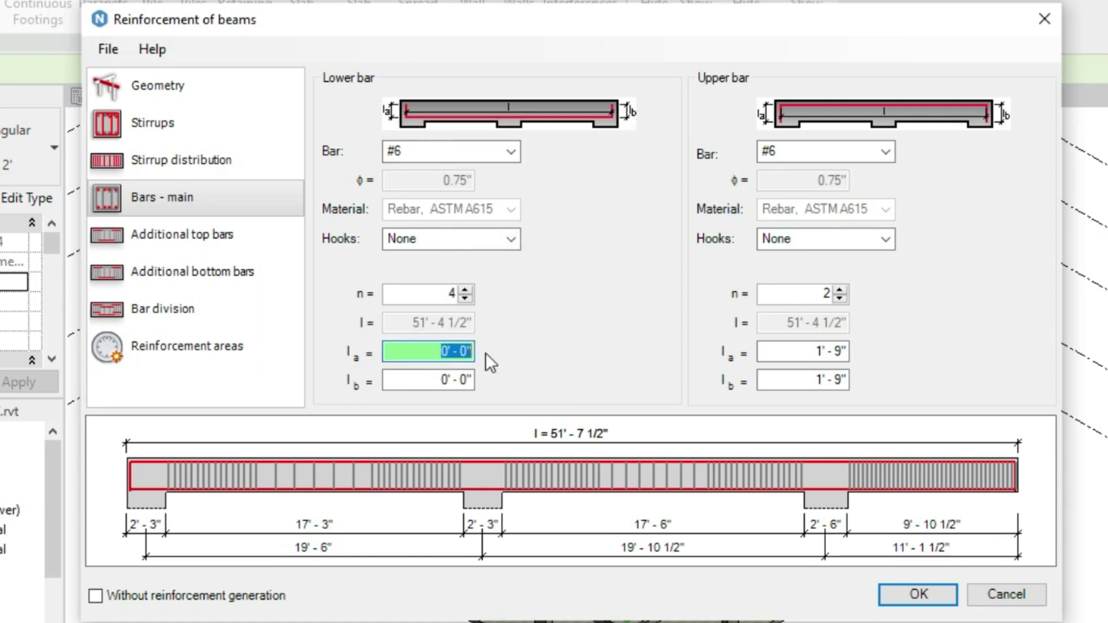
type("1'3")
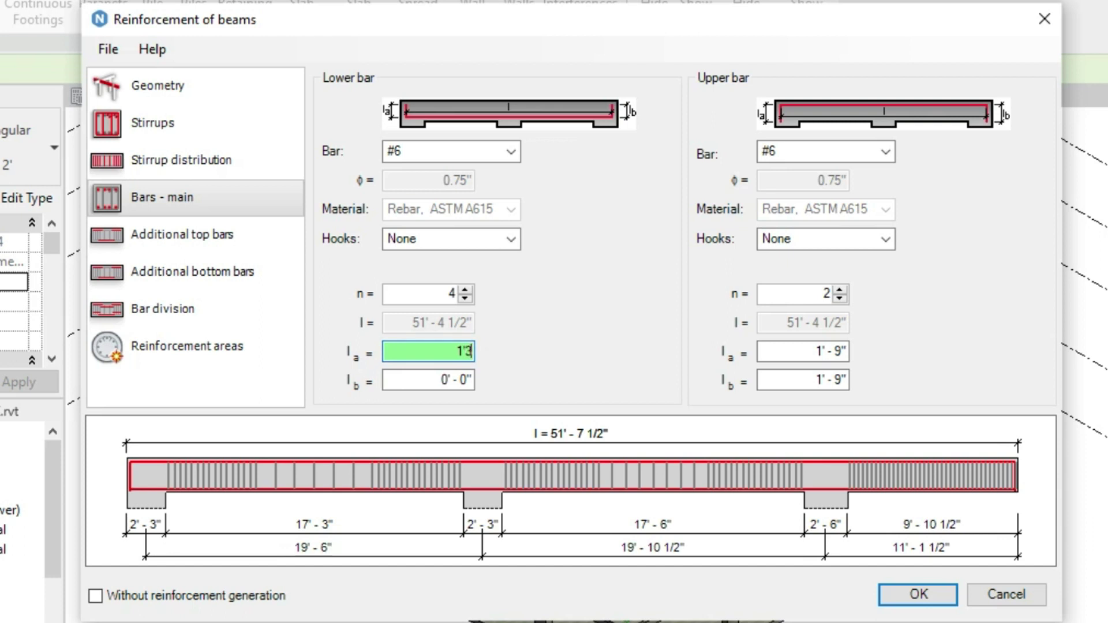
left_click(438, 378)
type("1' - 3")
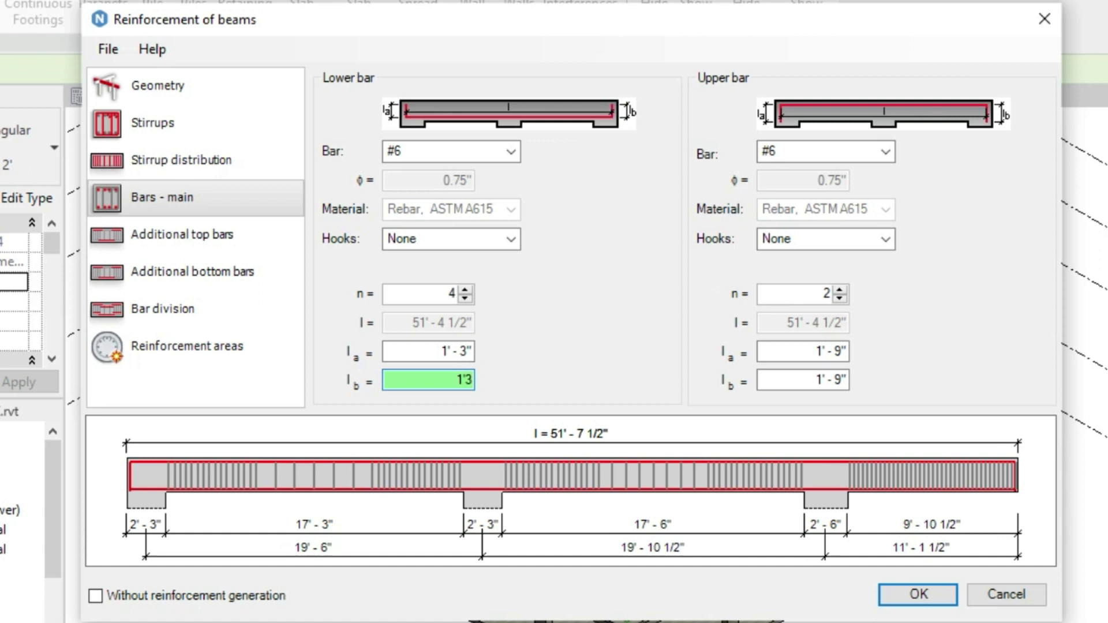
Set the end lengths la and lb of the upper main bars to 1' 3" each
left_click(808, 353)
double_click(808, 354)
type("1'3")
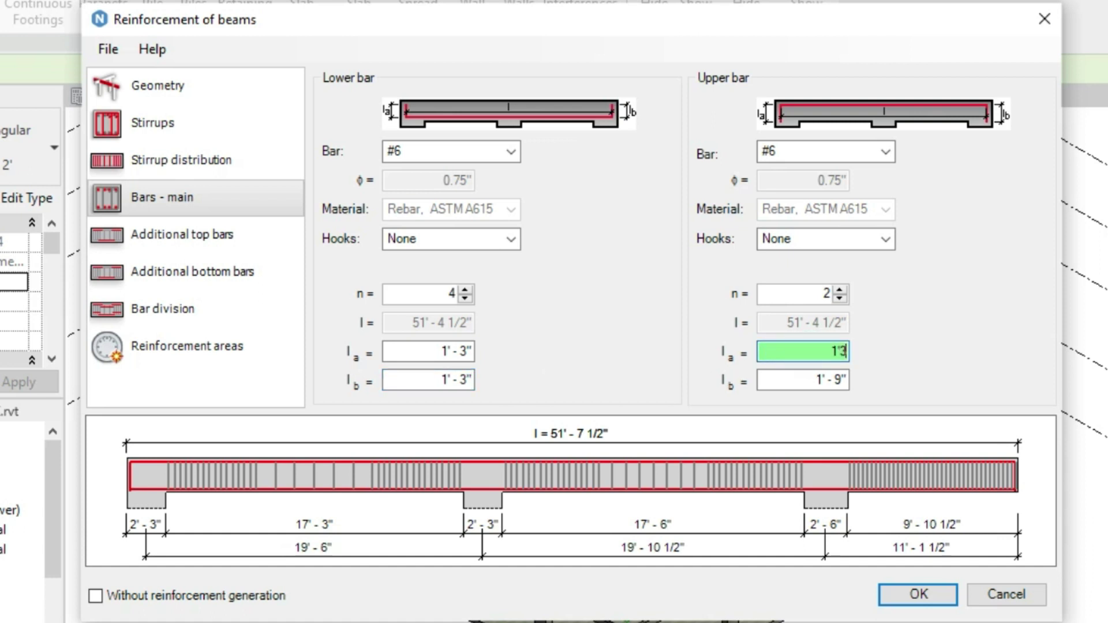
key("Tab")
type("1' - 3")
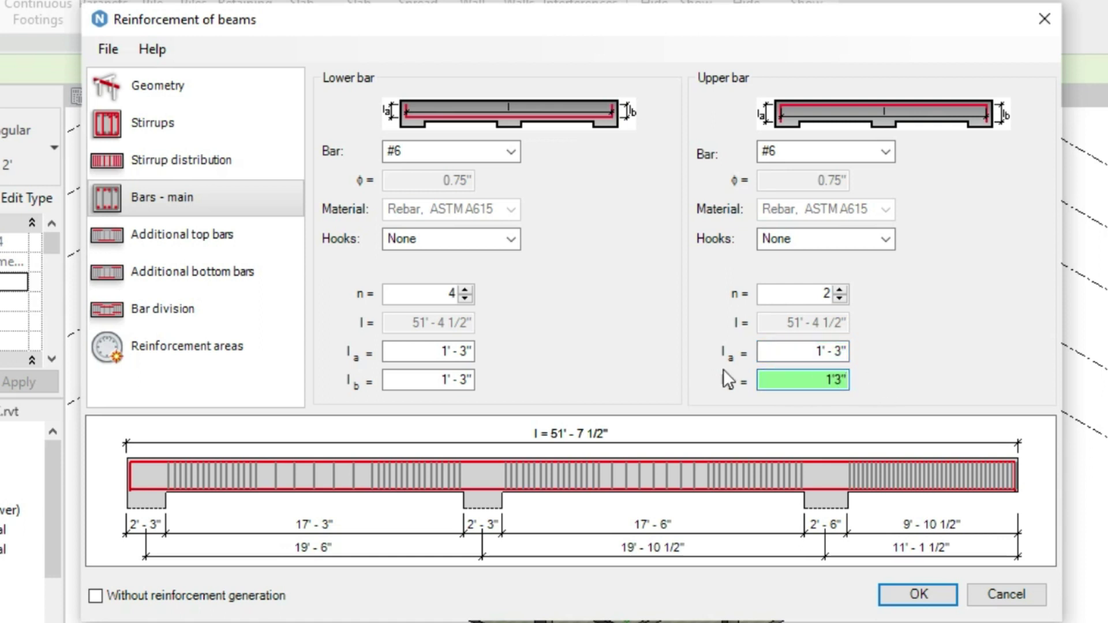
left_click(765, 351)
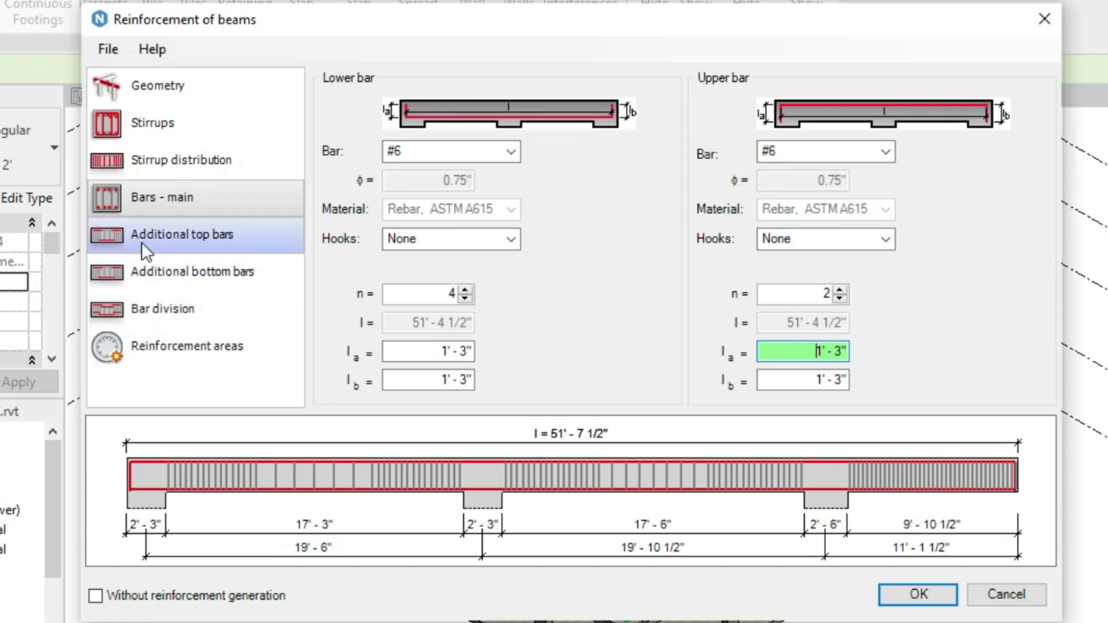
Add an additional top bar above the extreme left support of span 1 with an end length la of 1' 3"
left_click(161, 240)
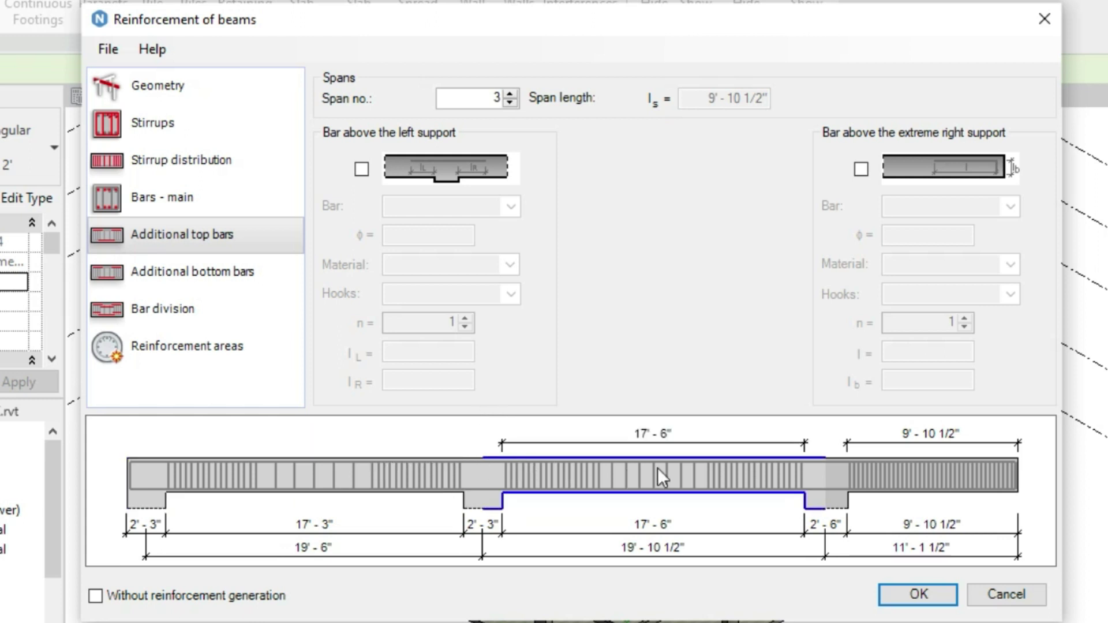
left_click(305, 477)
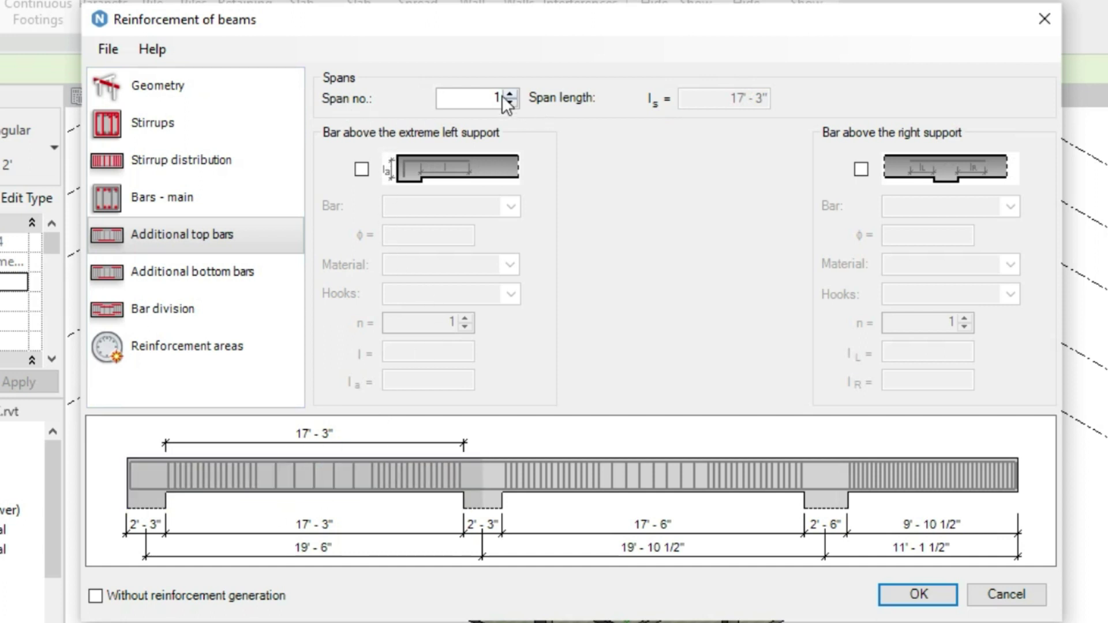
left_click(362, 169)
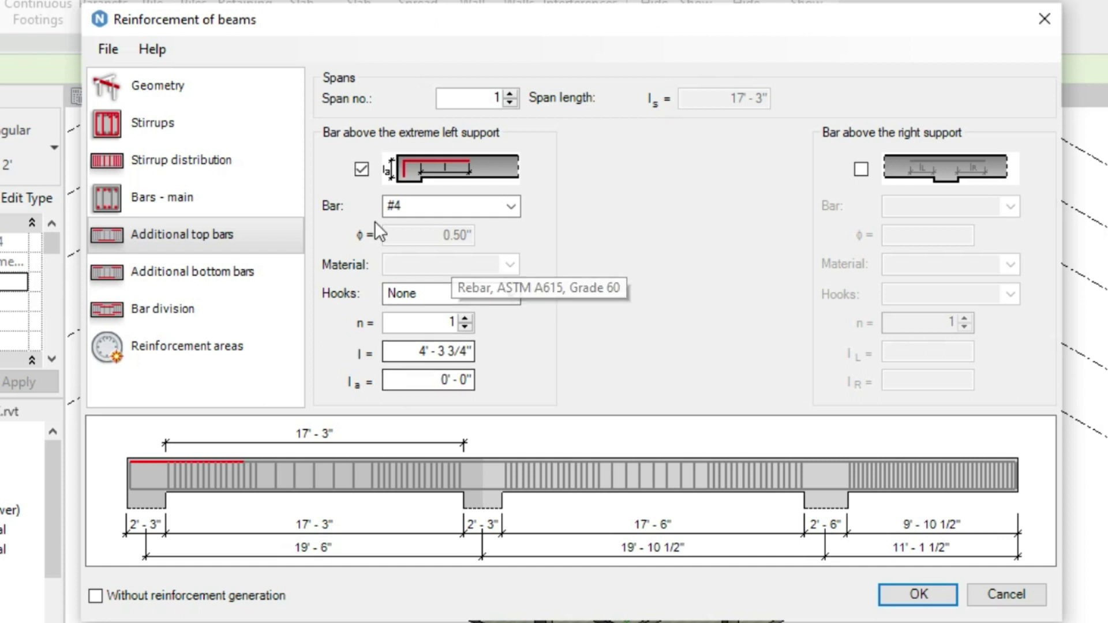
left_click(435, 380)
type("1'")
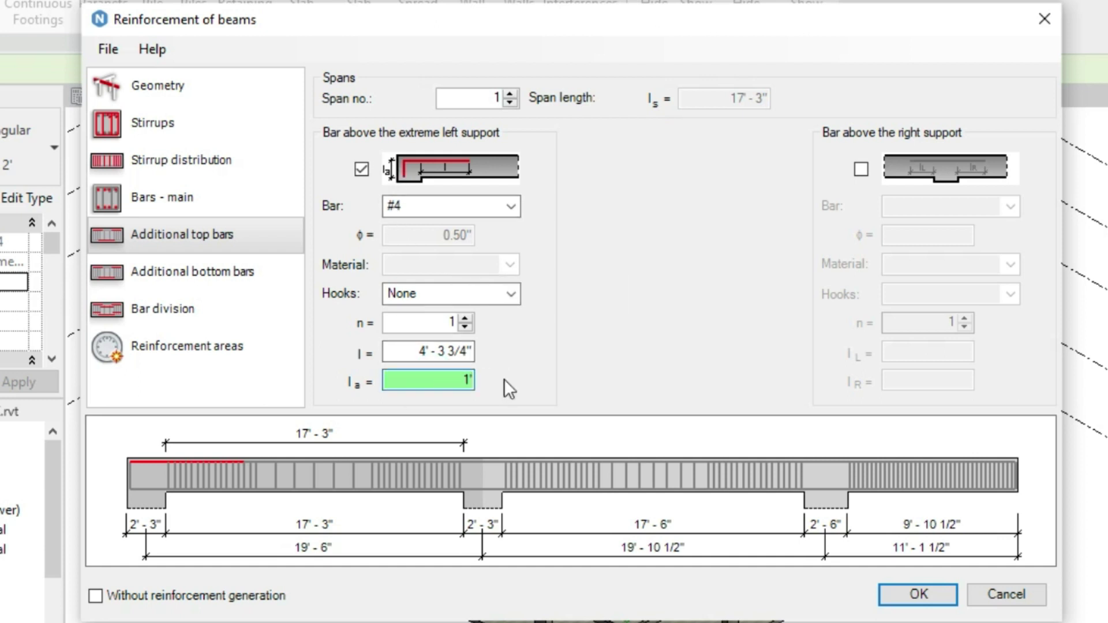
type("4")
key("BackSpace")
type("3\"")
Set the length l of the additional top bar above the extreme left support to 5' 3 3/4"
left_click(402, 350)
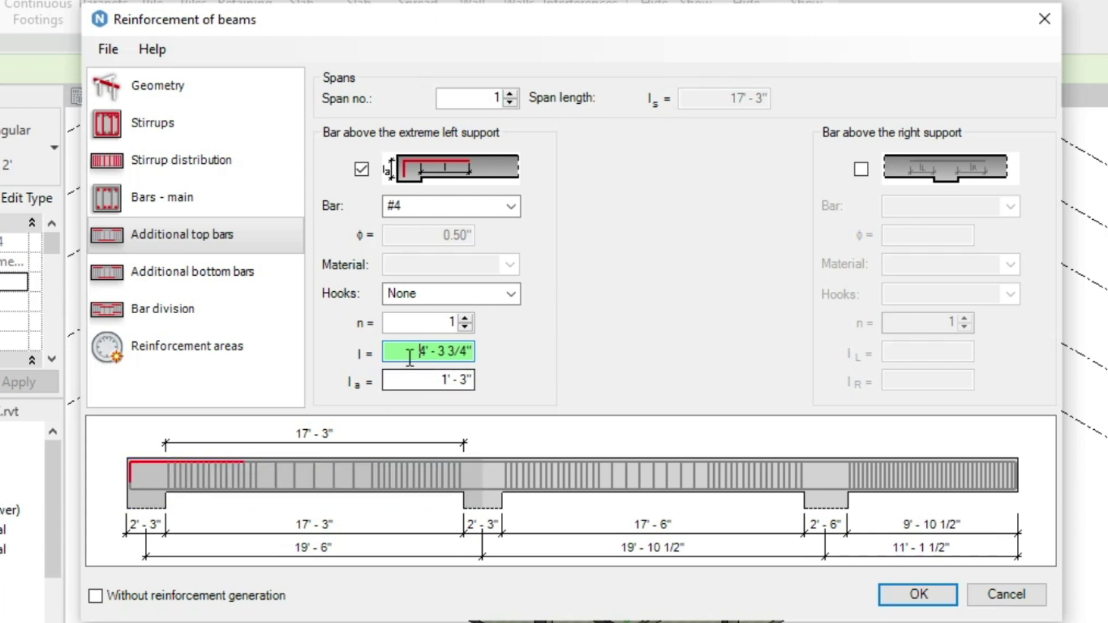
left_click_drag(417, 351, 426, 354)
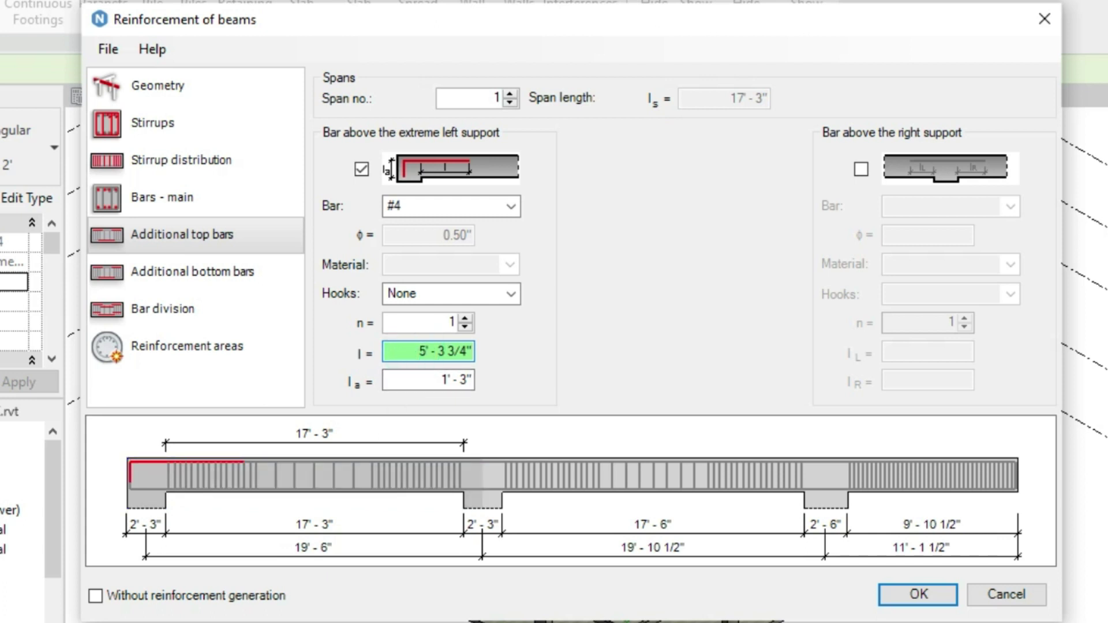
left_click(430, 380)
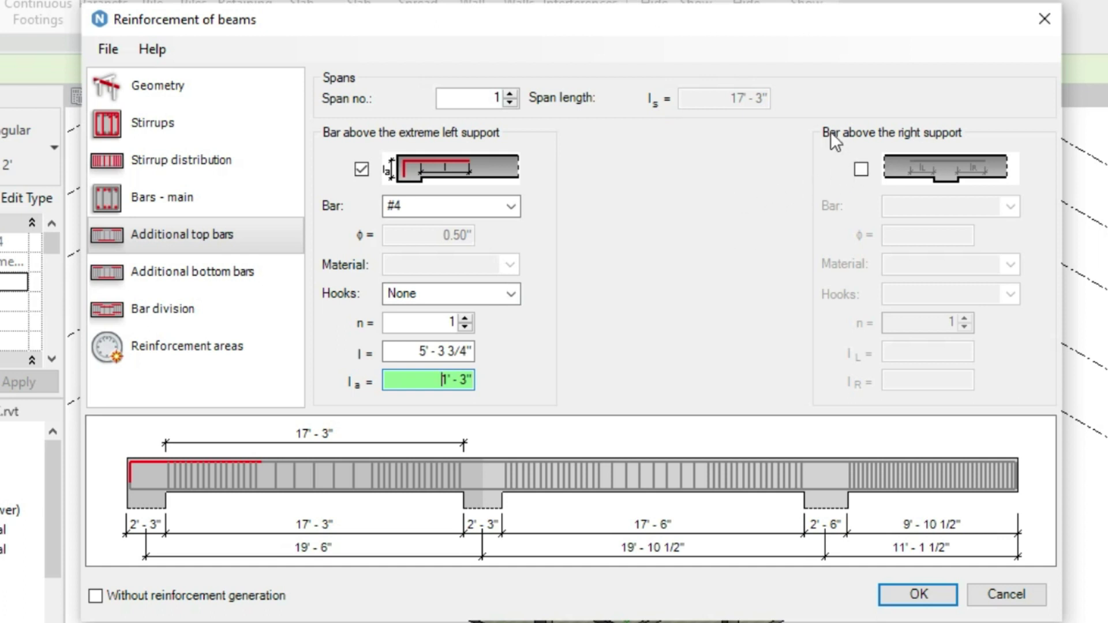
Add a top bar above span 1's right support and set both support bars to size #6 with 2 bars each
left_click(862, 168)
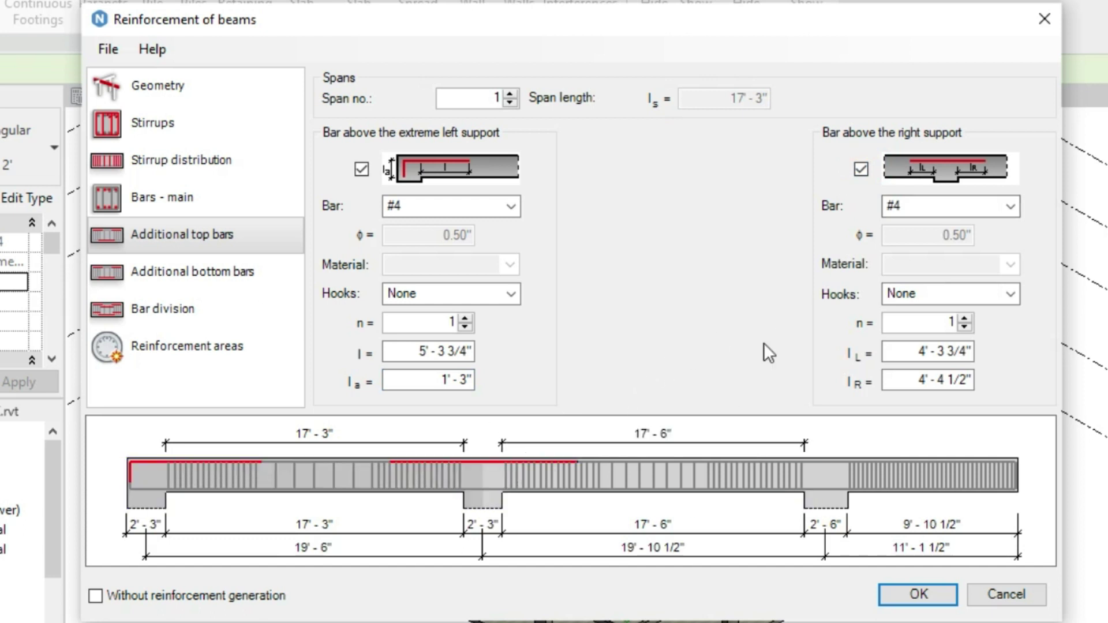
left_click(462, 211)
left_click(397, 279)
left_click(931, 205)
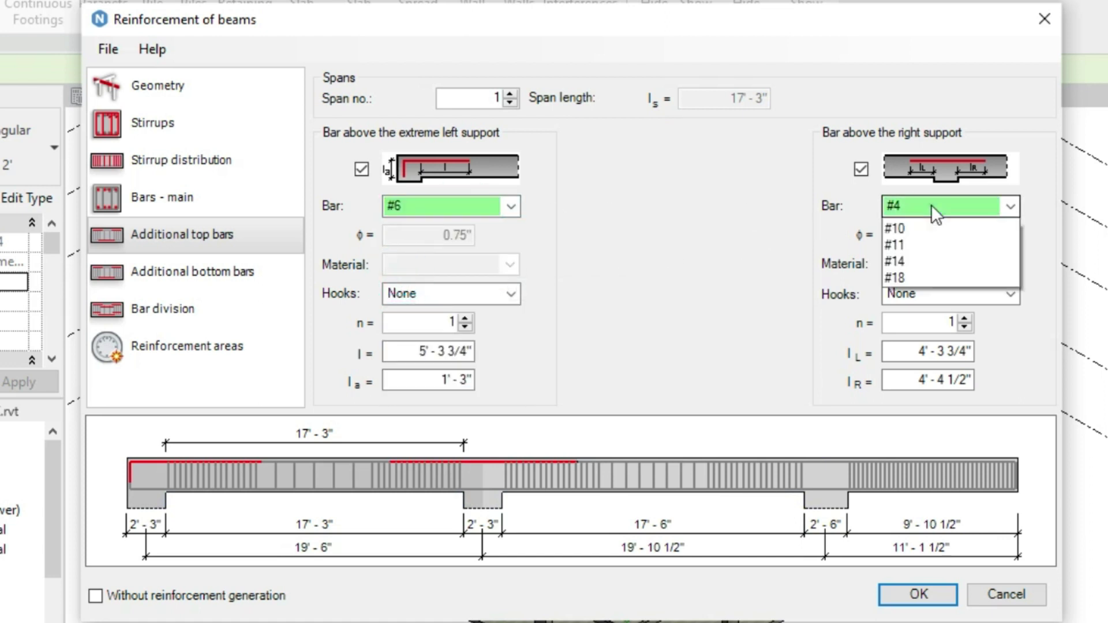
left_click(895, 277)
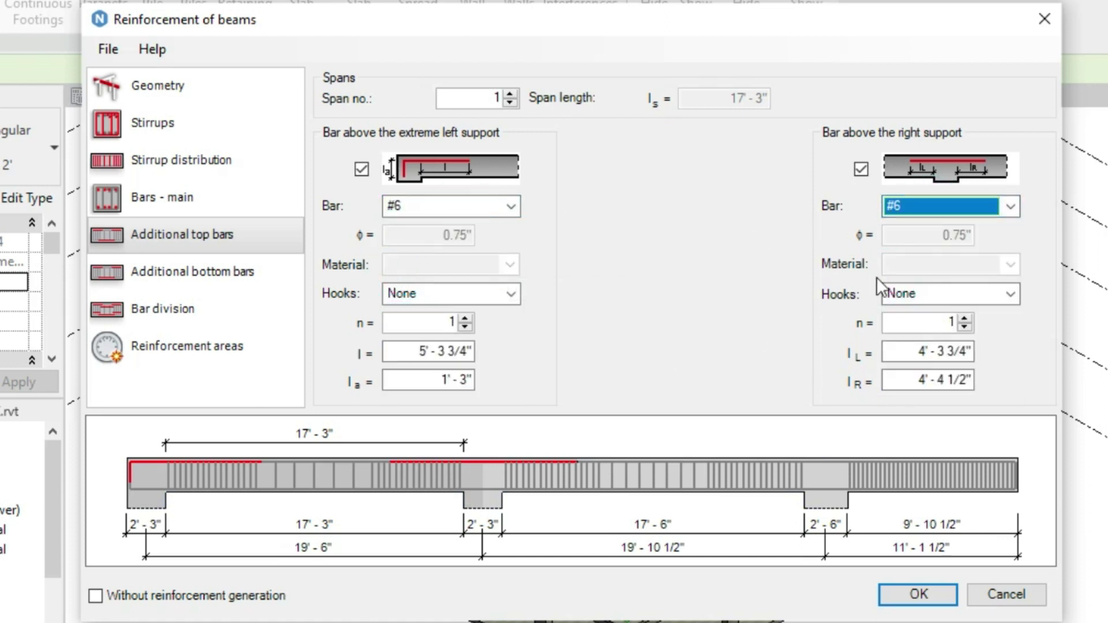
left_click(963, 318)
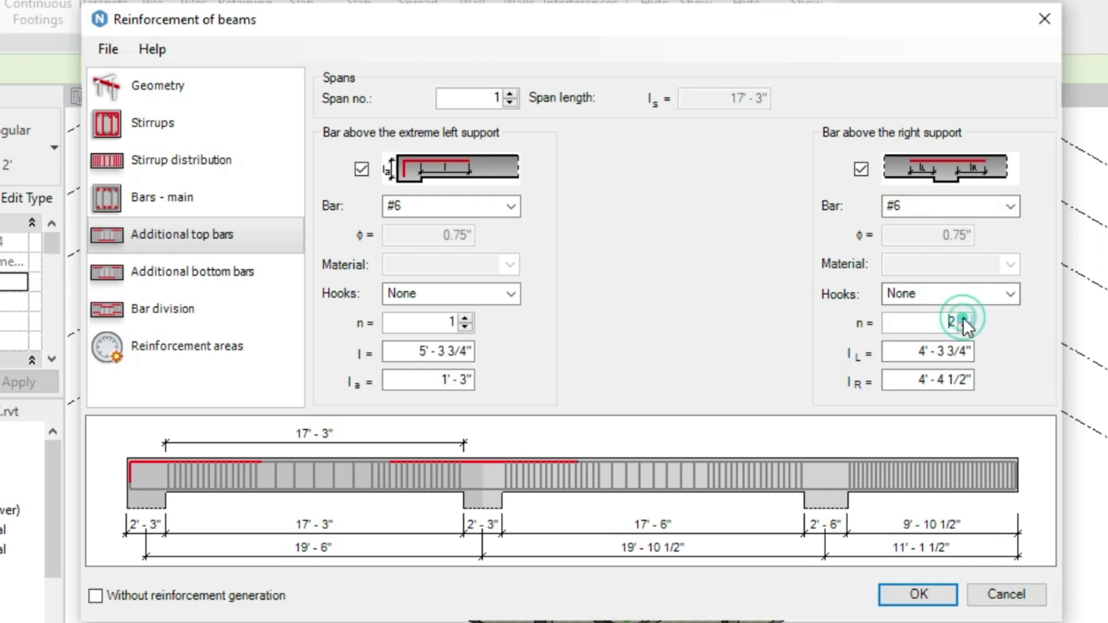
left_click(465, 318)
Set the lengths of the top bars above span 1's right support to 5' 3 3/4" for lL and 5' 4 1/2" for lR
left_click(906, 351)
key("Delete")
type("5")
left_click(913, 378)
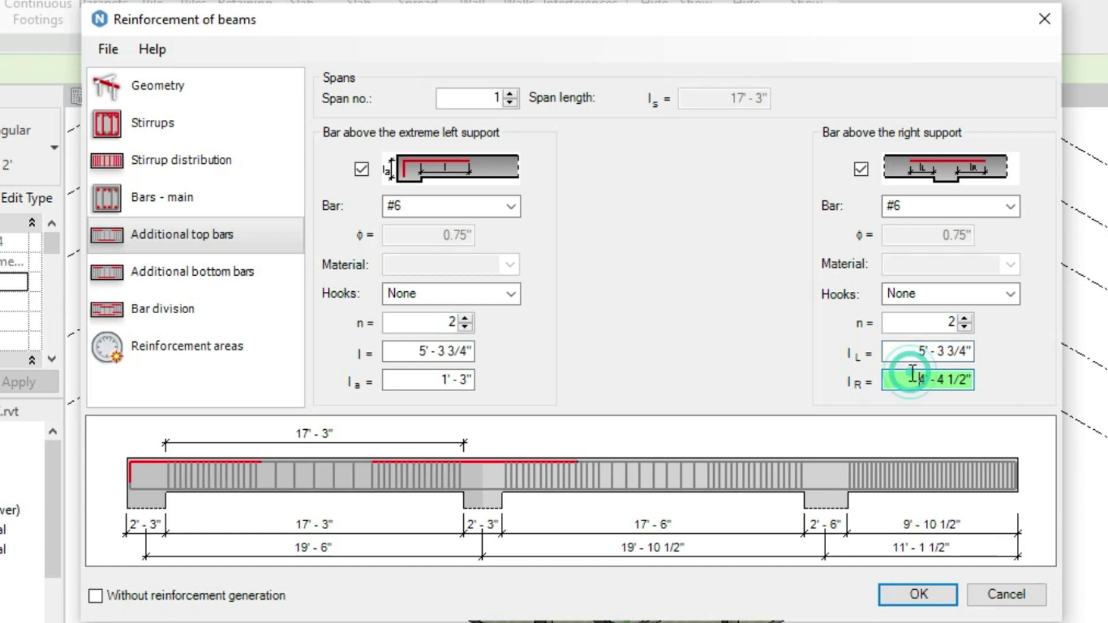
key("Delete")
type("5")
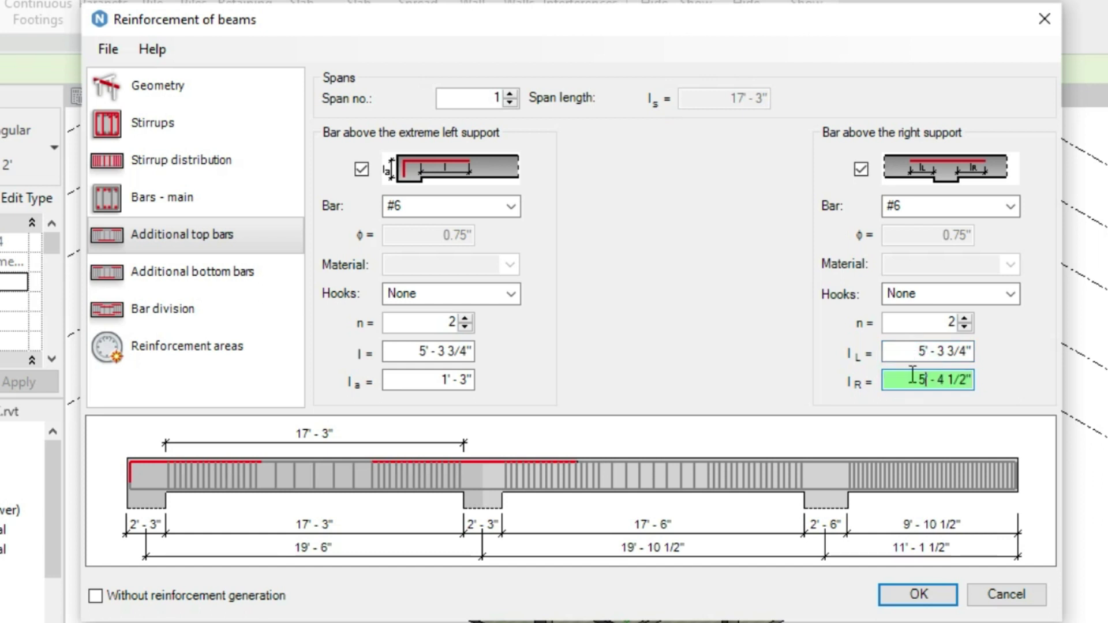
left_click(905, 348)
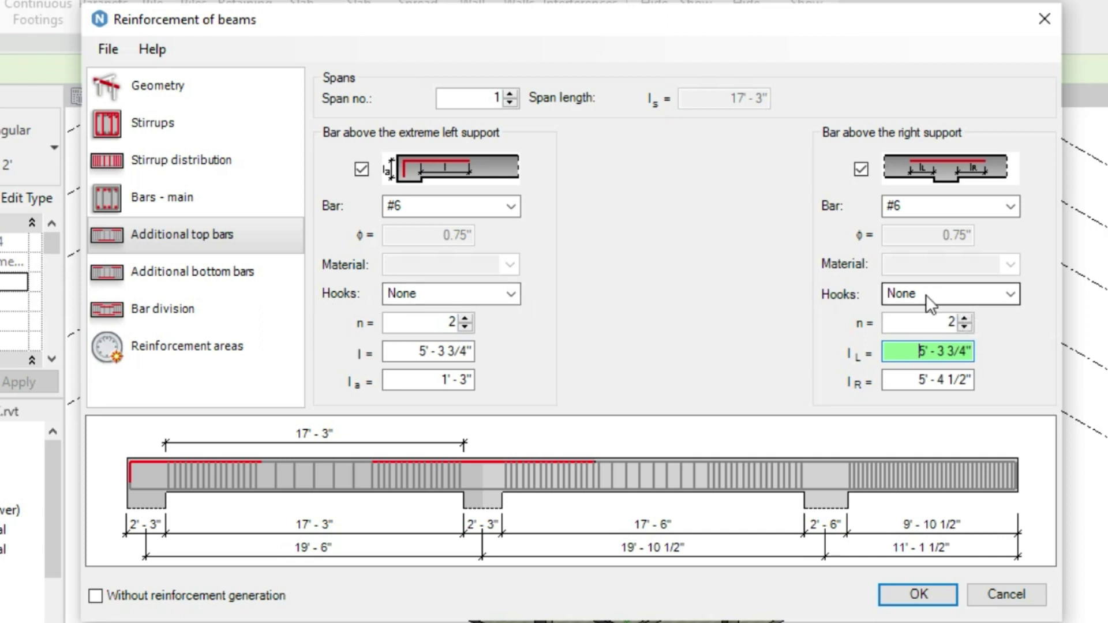
left_click(512, 295)
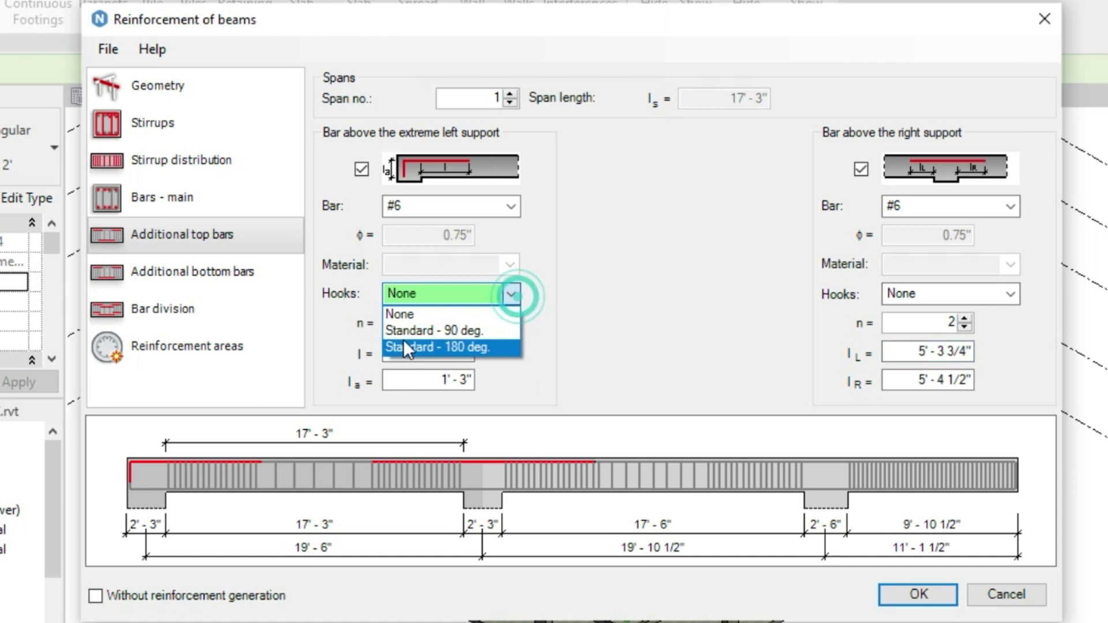
left_click(643, 303)
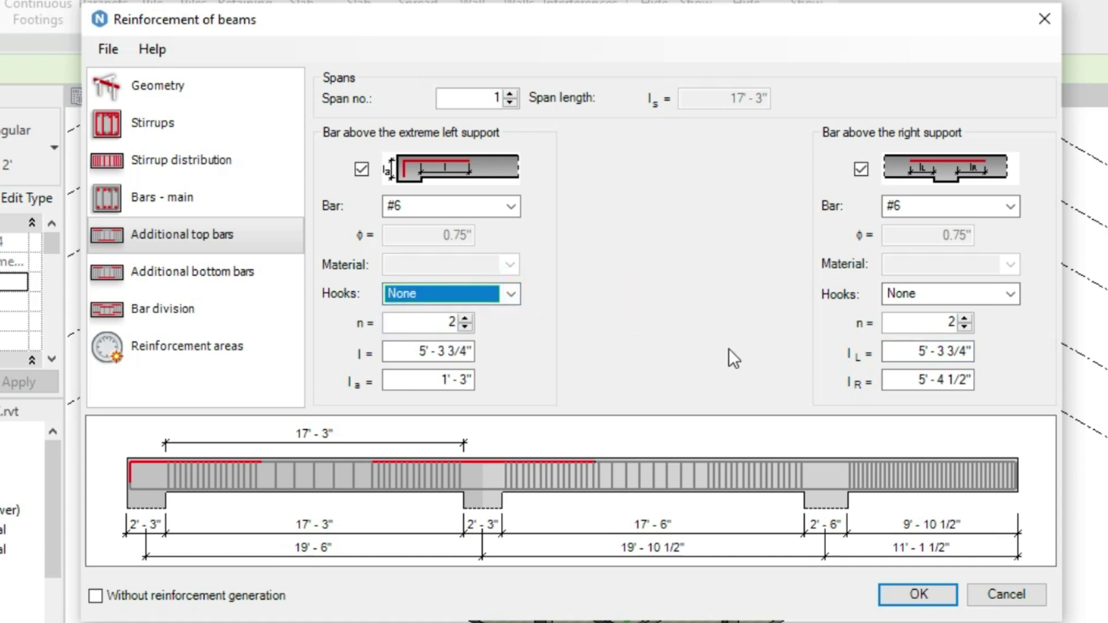
left_click(511, 93)
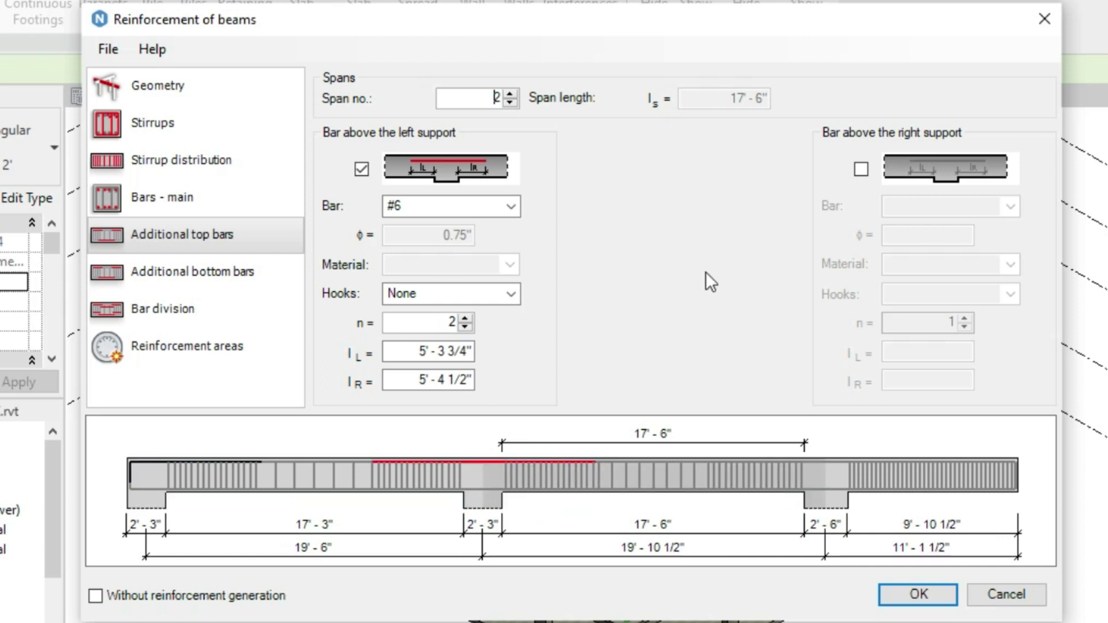
left_click(860, 169)
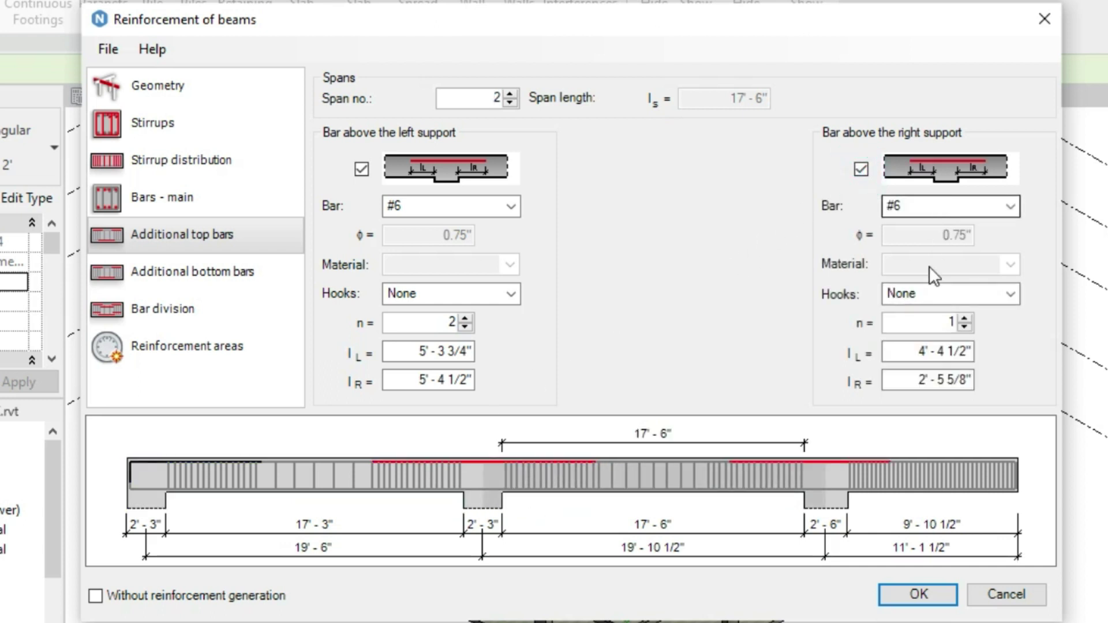
left_click(964, 318)
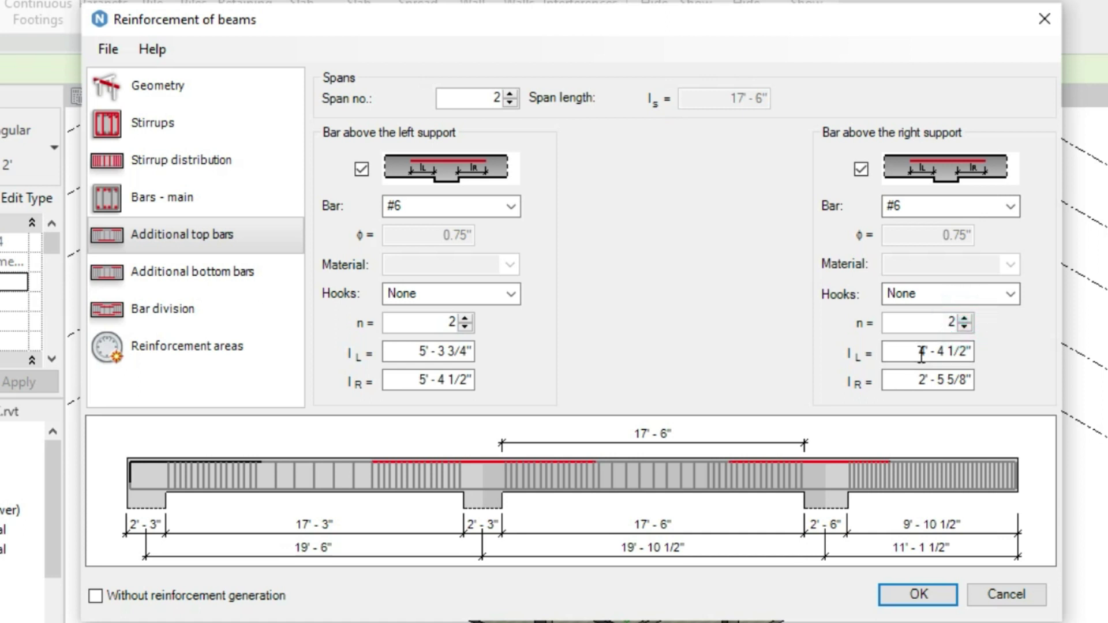
left_click(899, 353)
left_click(899, 353)
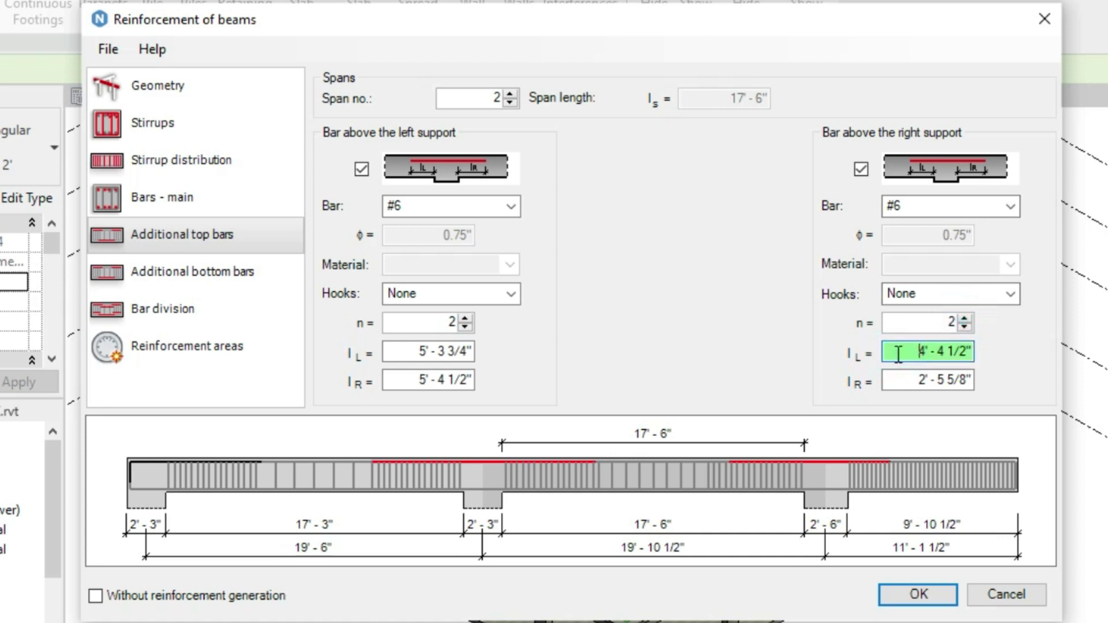
key("Delete")
key("Delete")
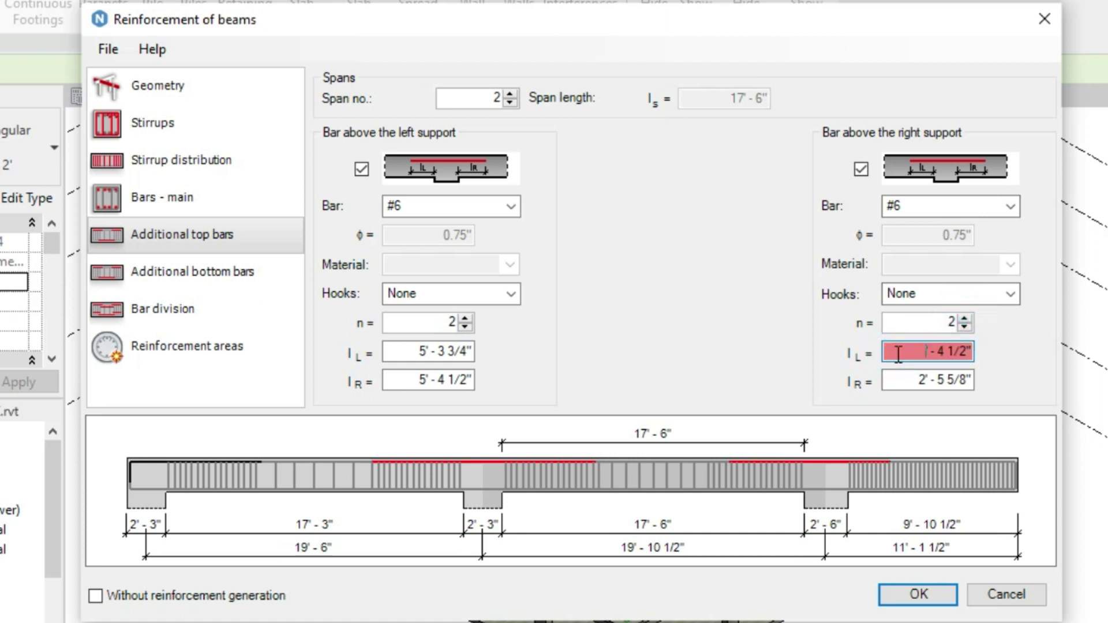
type("5'")
left_click(919, 381)
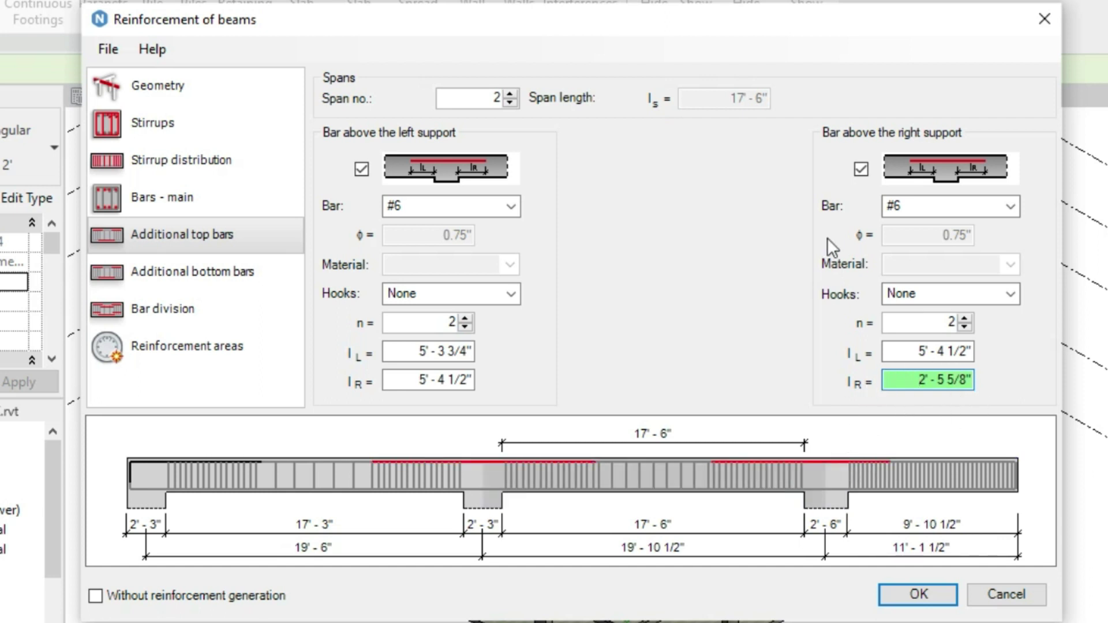
left_click(861, 170)
Add 3 additional top bars above the extreme right support of span 3
left_click(510, 94)
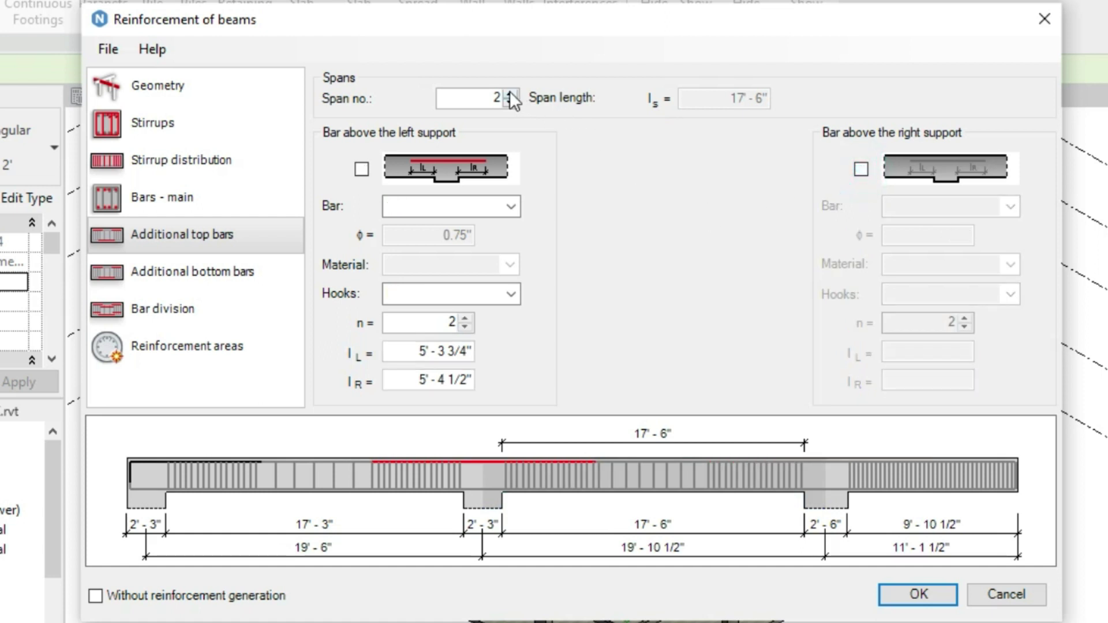
left_click(861, 169)
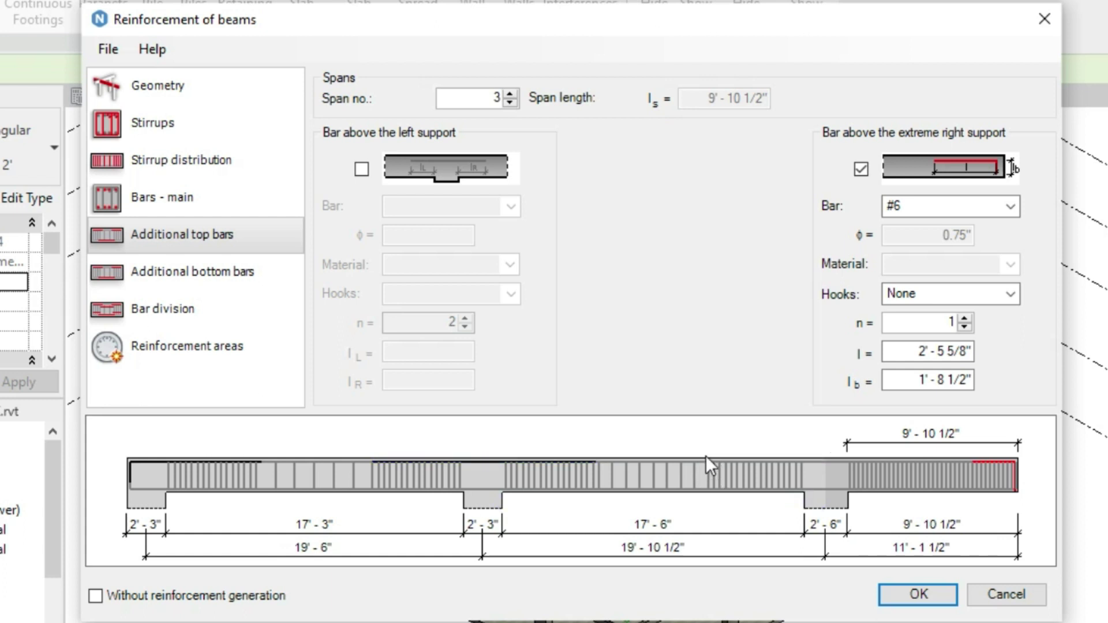
left_click(964, 320)
left_click(965, 318)
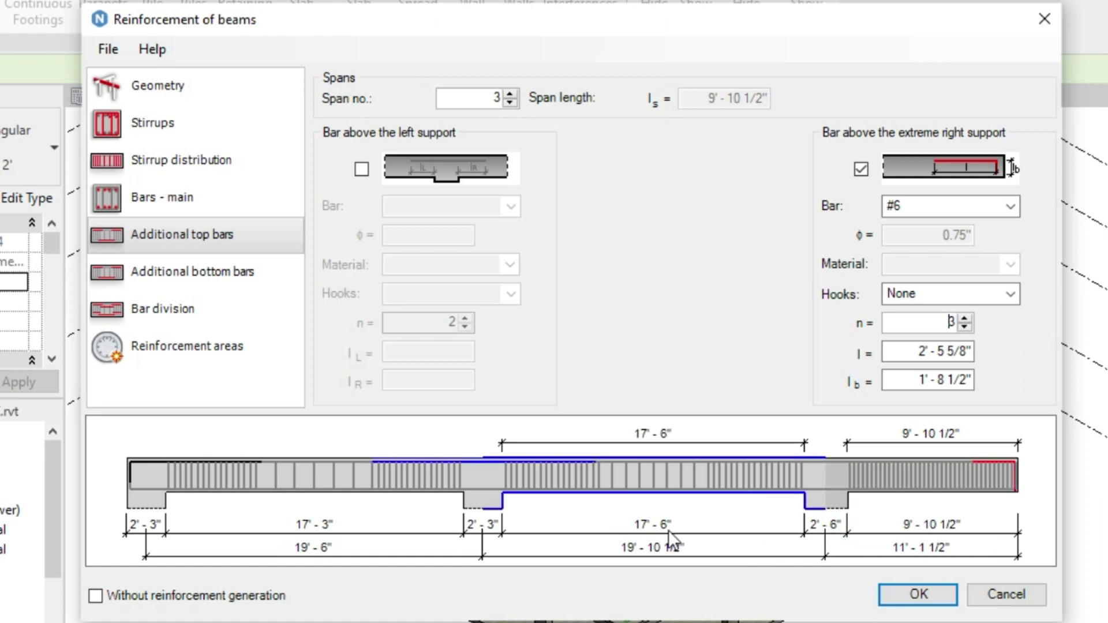
key("Tab")
Set the length l of the additional top bars above the extreme right support to 17' 4 5/8"
left_click(906, 352)
key("Delete")
key("Delete")
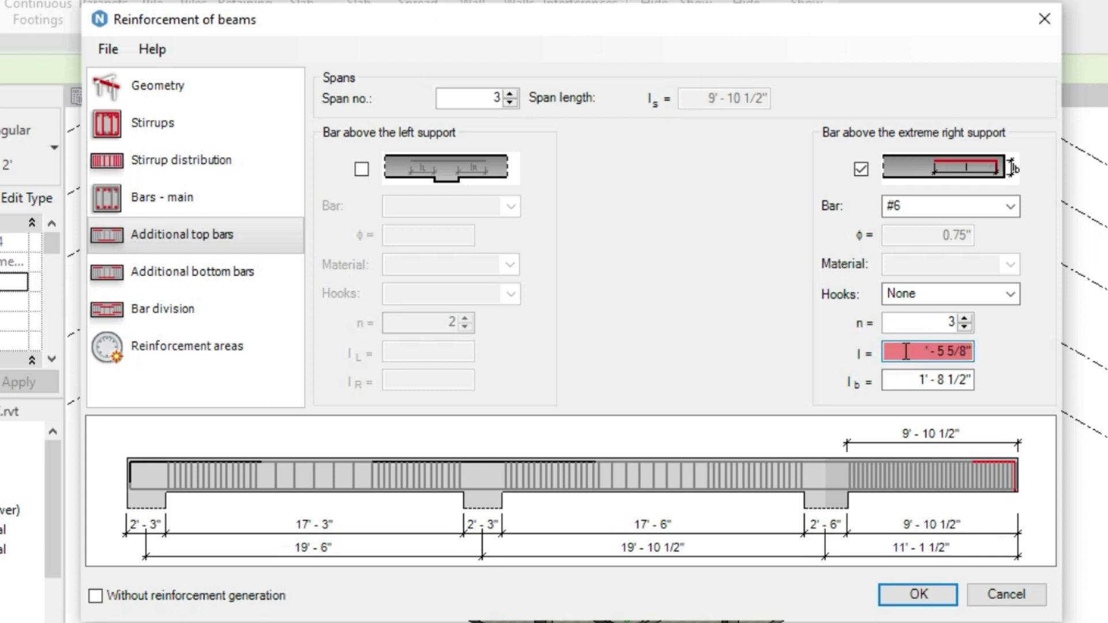
type("17")
double_click(944, 353)
key("Delete")
type("4")
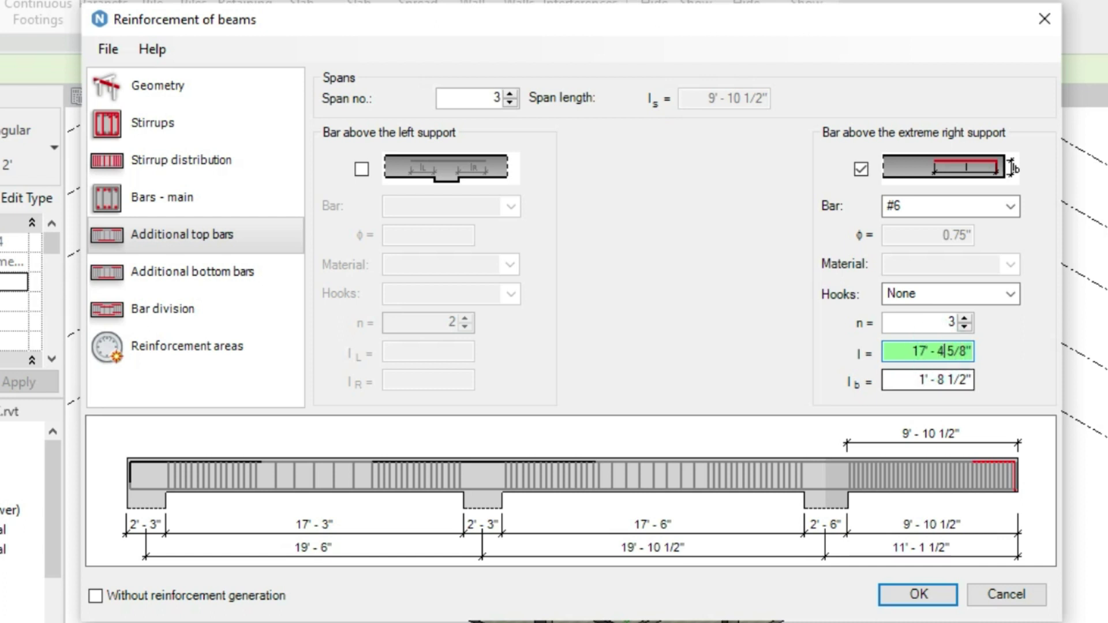
left_click(905, 382)
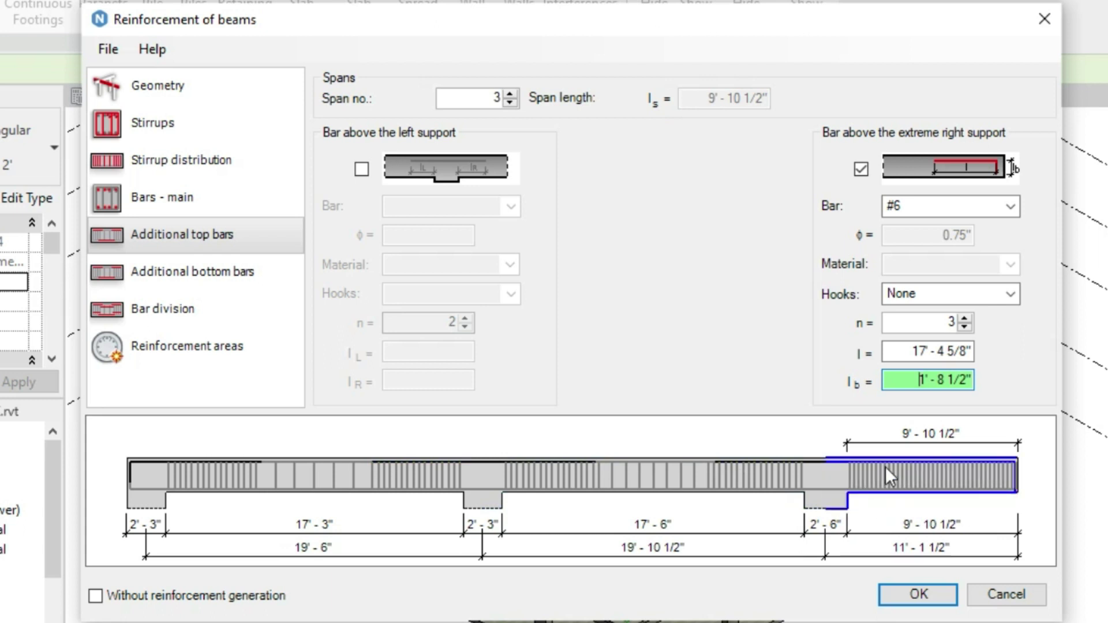
Set the end length lb of span 3's additional top bars above the extreme right support to 1' 3"
left_click(510, 103)
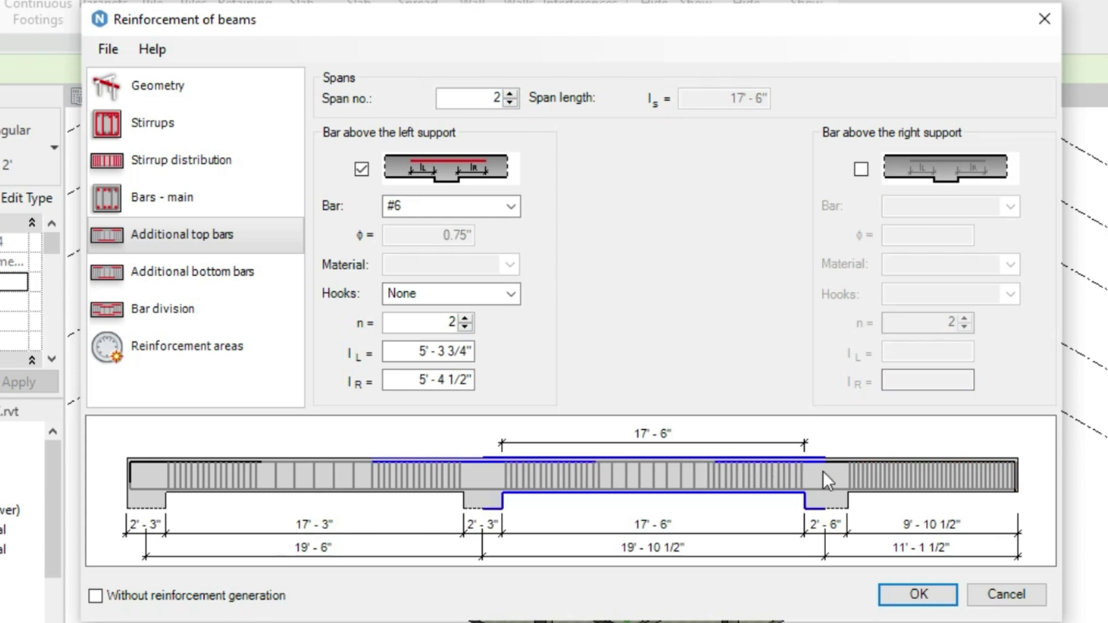
left_click(509, 94)
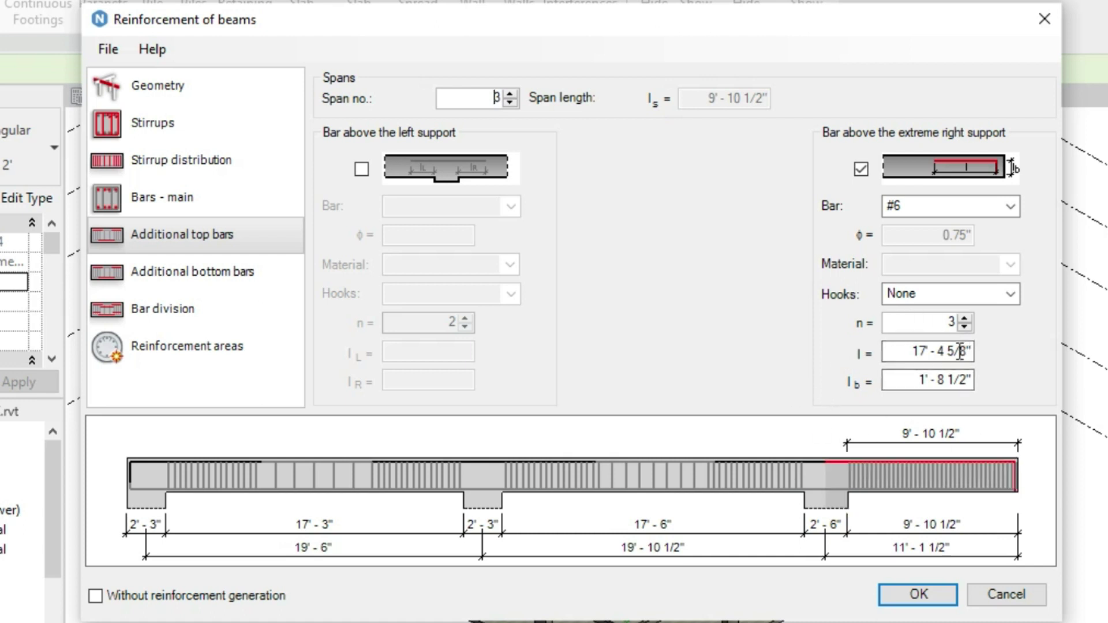
left_click(968, 381)
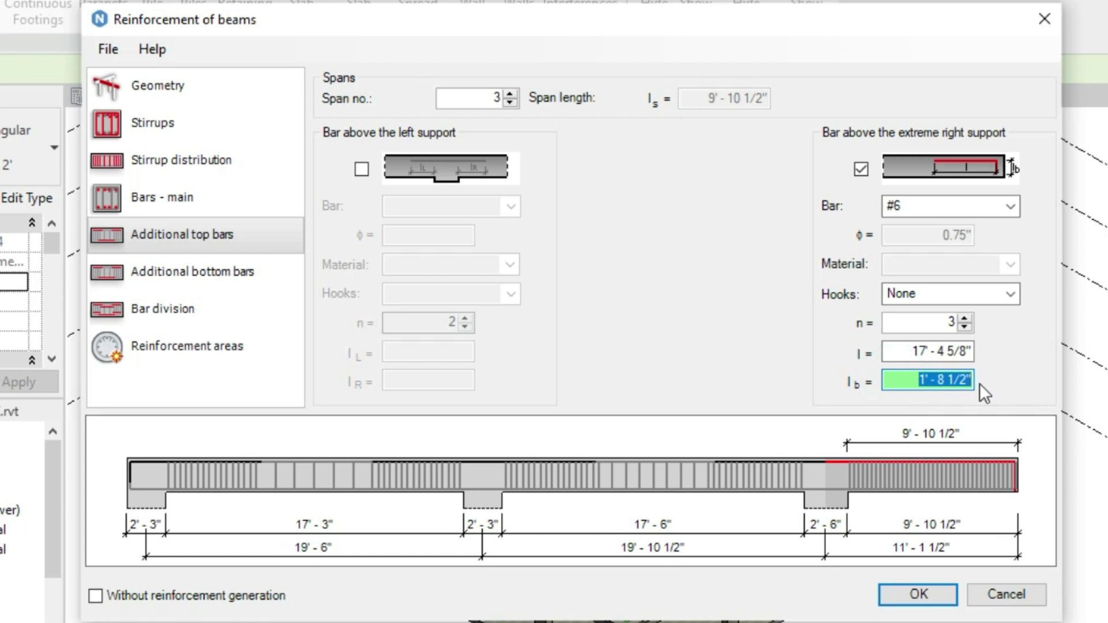
type("1'3")
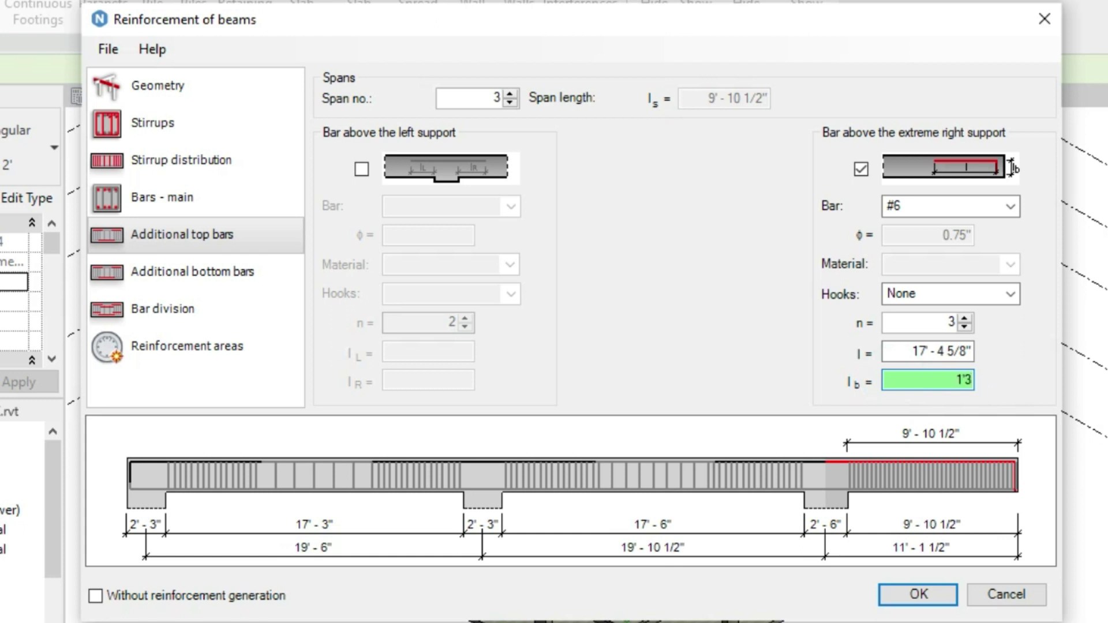
left_click(926, 351)
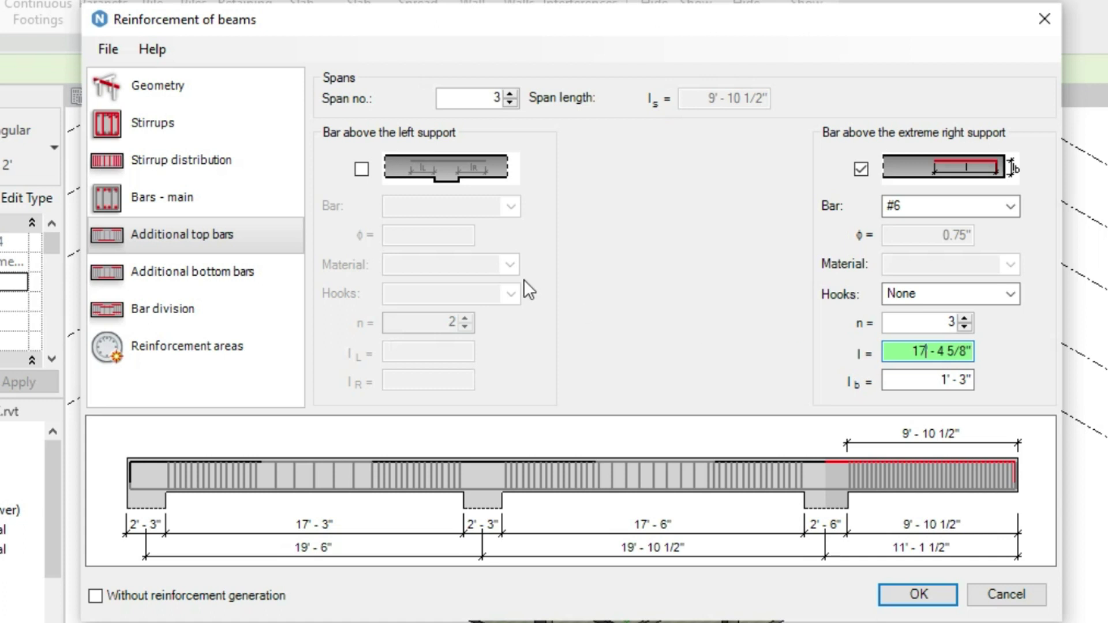
Add 3 additional bottom bars of size #6 at the extreme left support of span 1
left_click(185, 276)
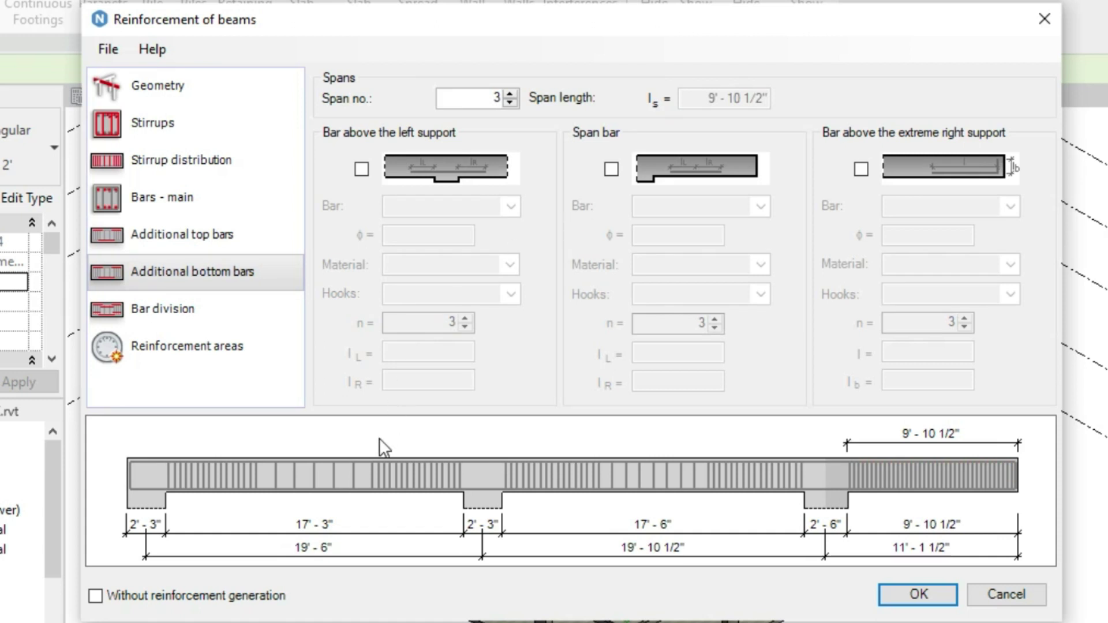
left_click(364, 467)
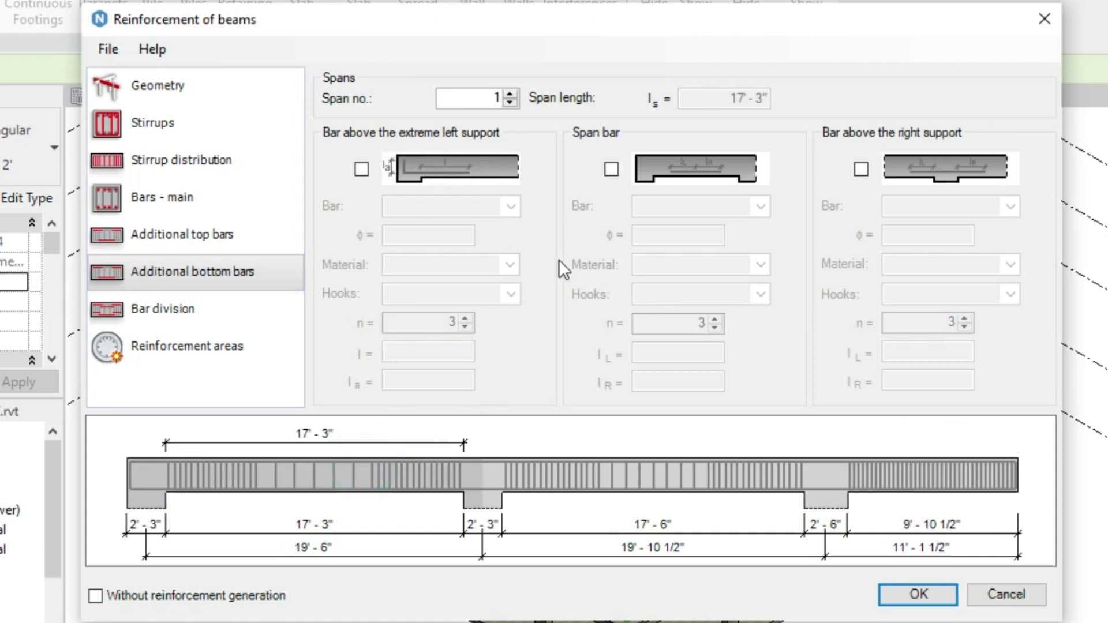
left_click(361, 171)
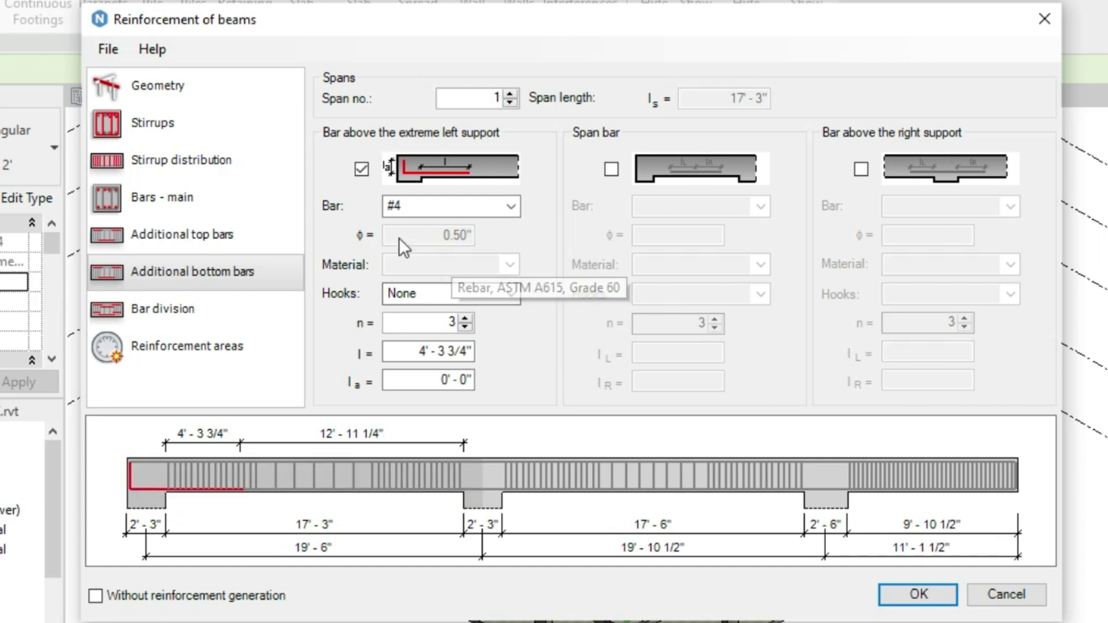
left_click(422, 208)
left_click(411, 261)
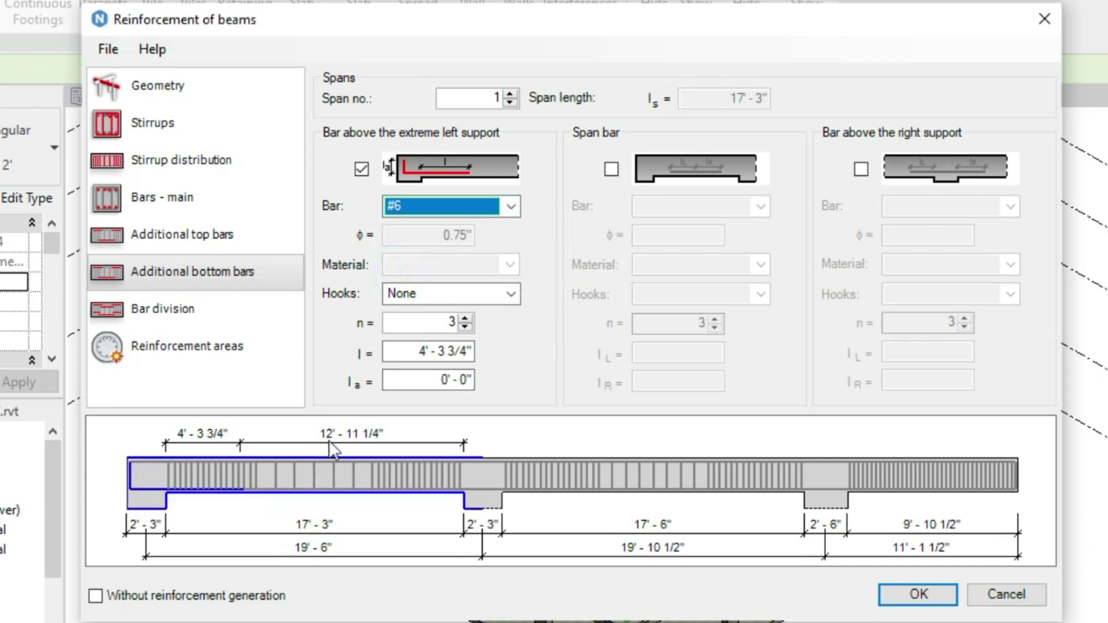
Set the length l of span 1's additional bottom bars at the extreme left support to 14' 3 3/4"
left_click(421, 354)
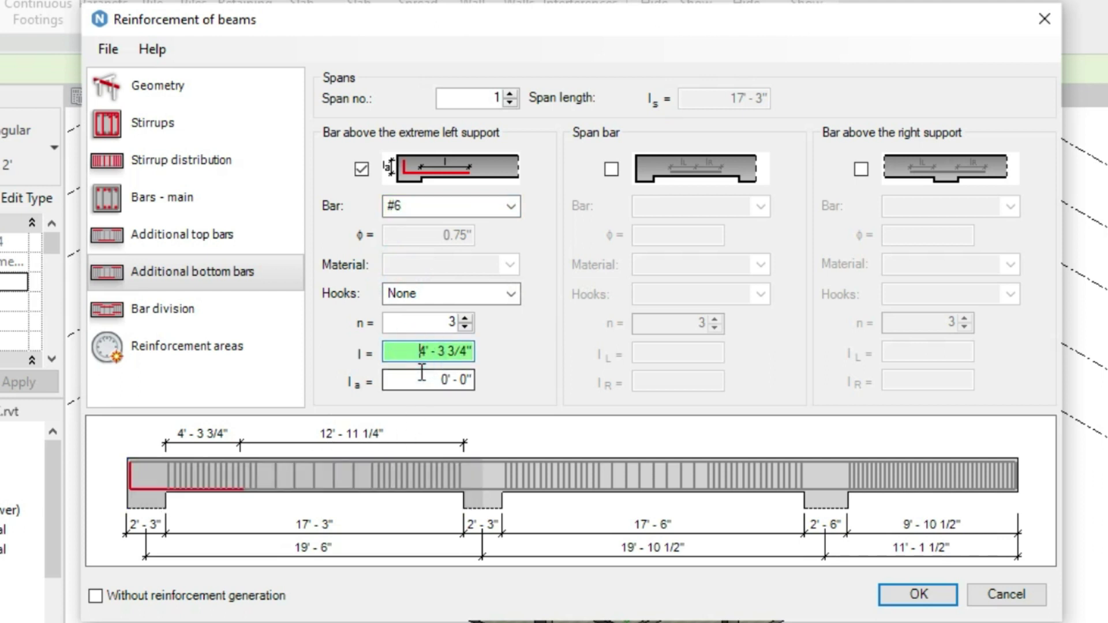
key("BackSpace")
key("BackSpace")
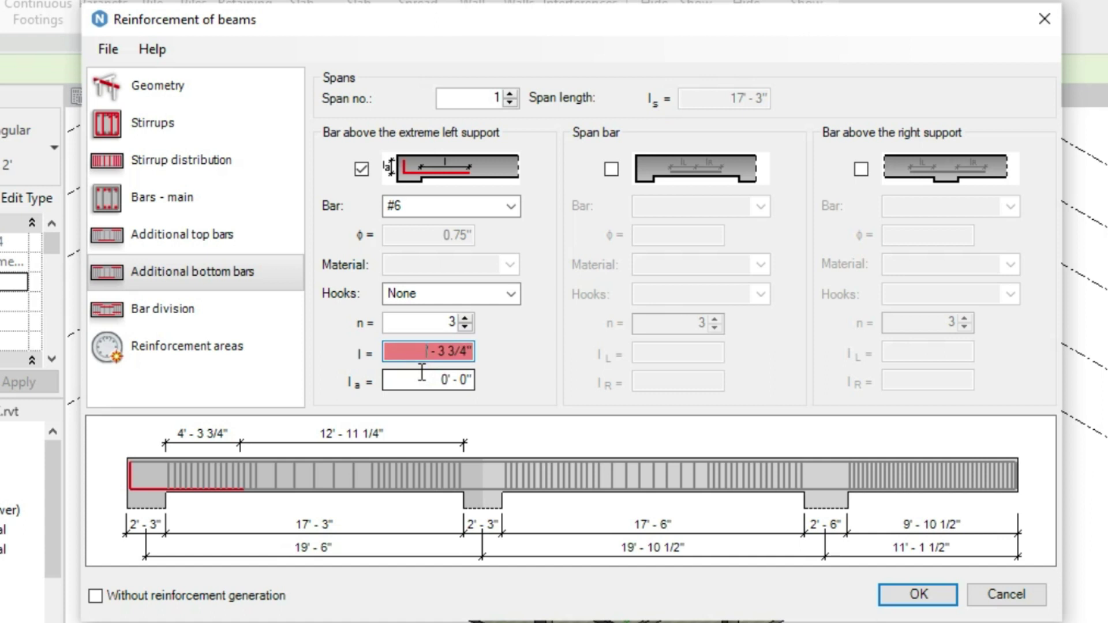
type("14'")
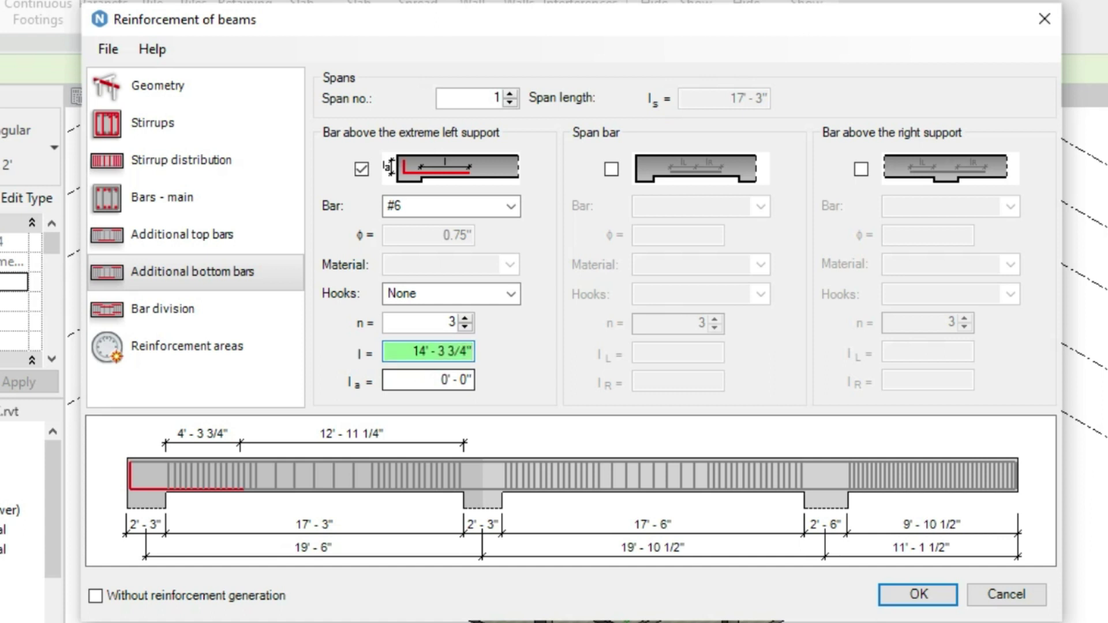
left_click(434, 381)
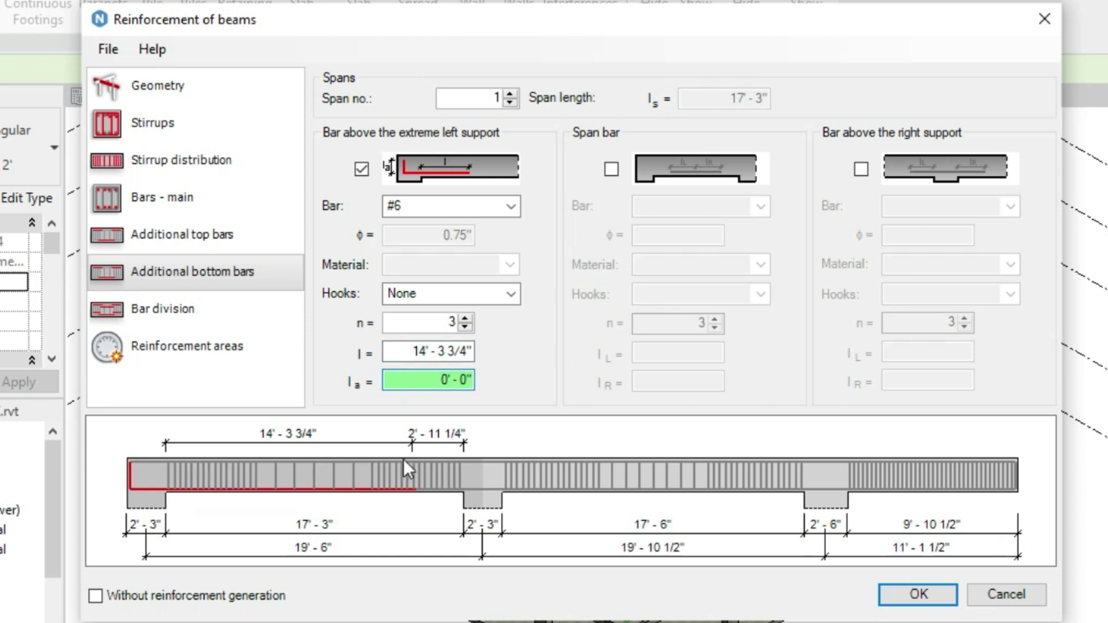
Set the length l of span 1's additional bottom bars to 15' 4 3/4"
left_click(426, 353)
key("BackSpace")
key("BackSpace")
key("BackSpace")
type("15'")
key("BackSpace")
type("2")
key("BackSpace")
type("4")
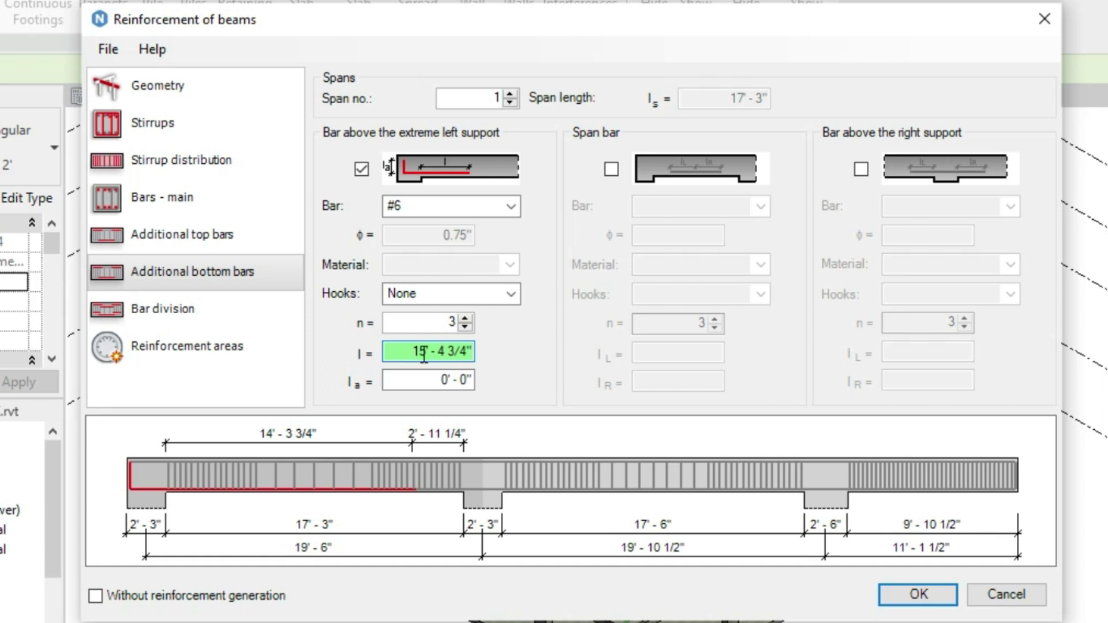
left_click(401, 381)
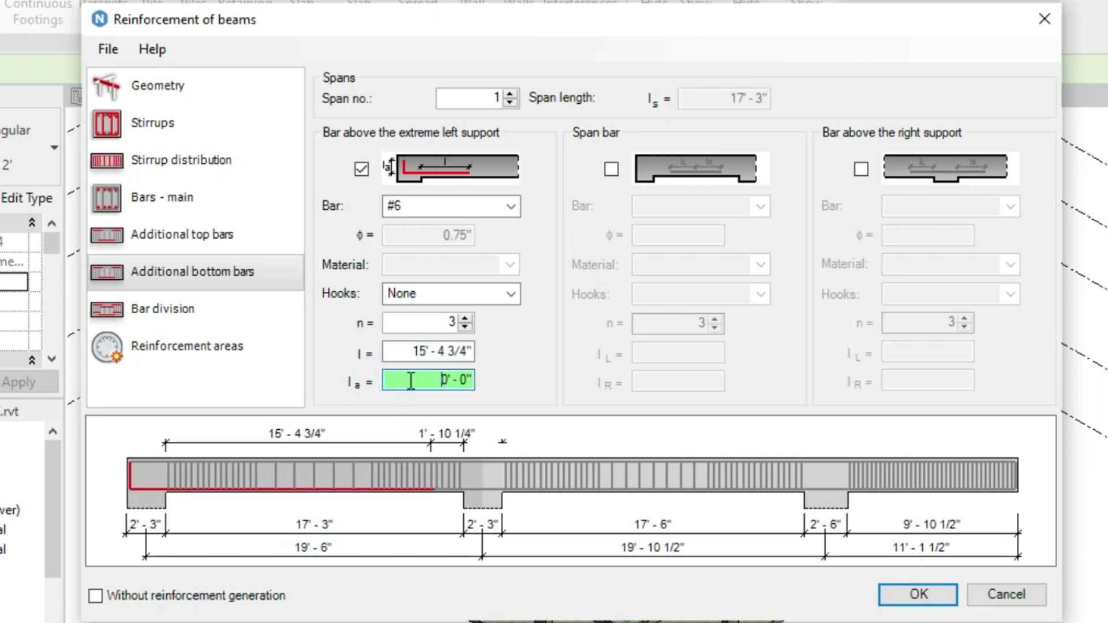
Set the length l of the additional bottom bars at span 1's extreme left support to 15' 2 3/4"
left_click(439, 353)
key("BackSpace")
key("BackSpace")
key("BackSpace")
type("- 2")
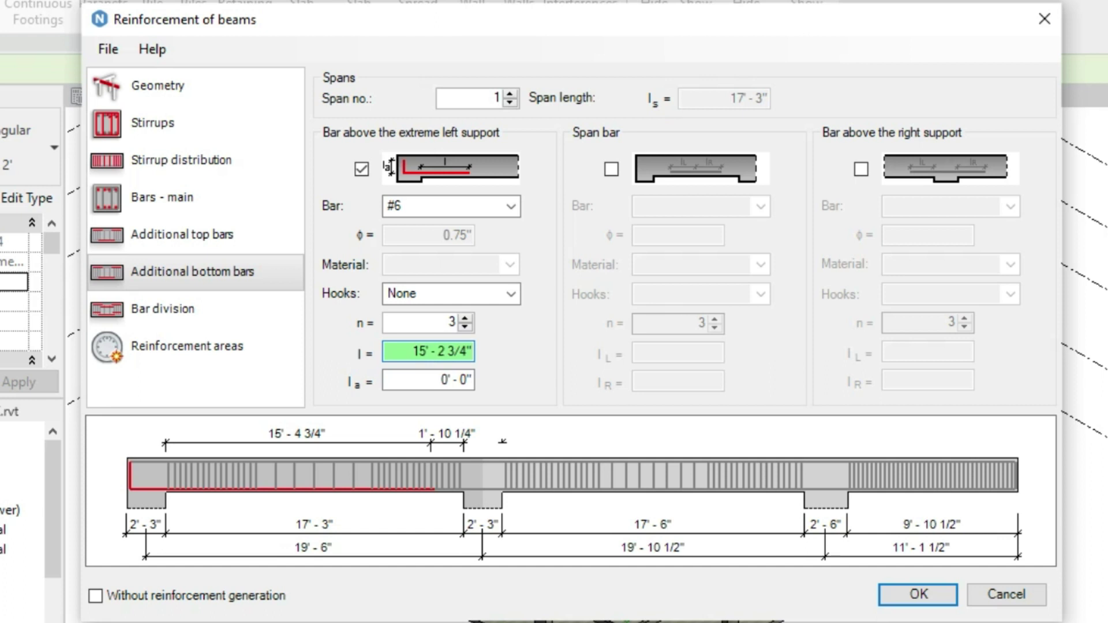
Set the end length la of span 1's additional bottom bars at the extreme left support to 1' 3"
left_click(425, 381)
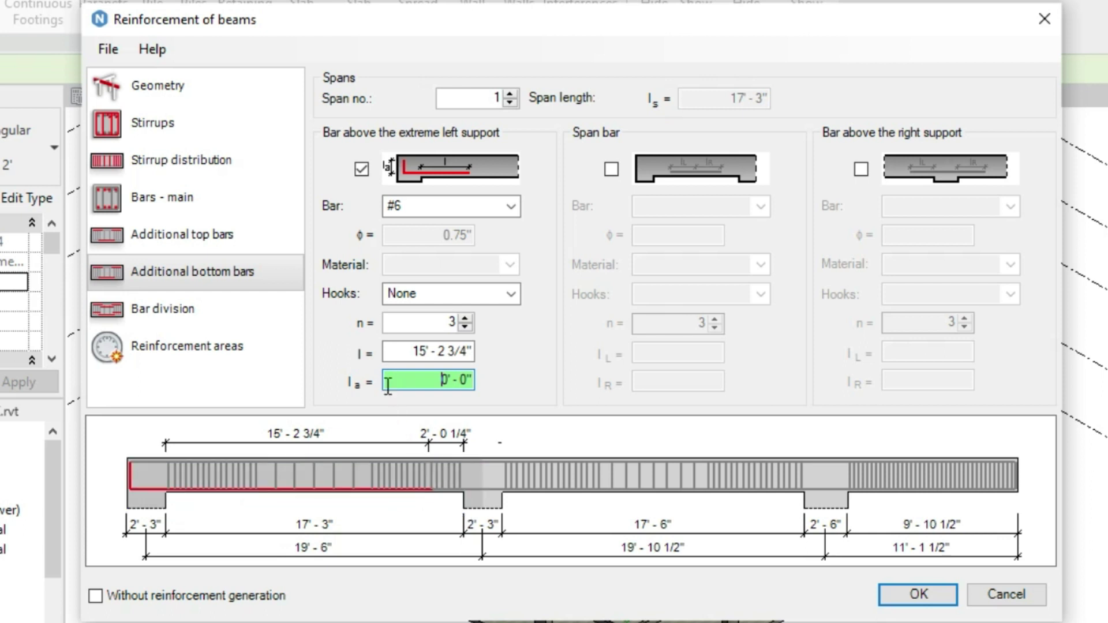
double_click(415, 381)
type("1'3\"")
left_click(542, 211)
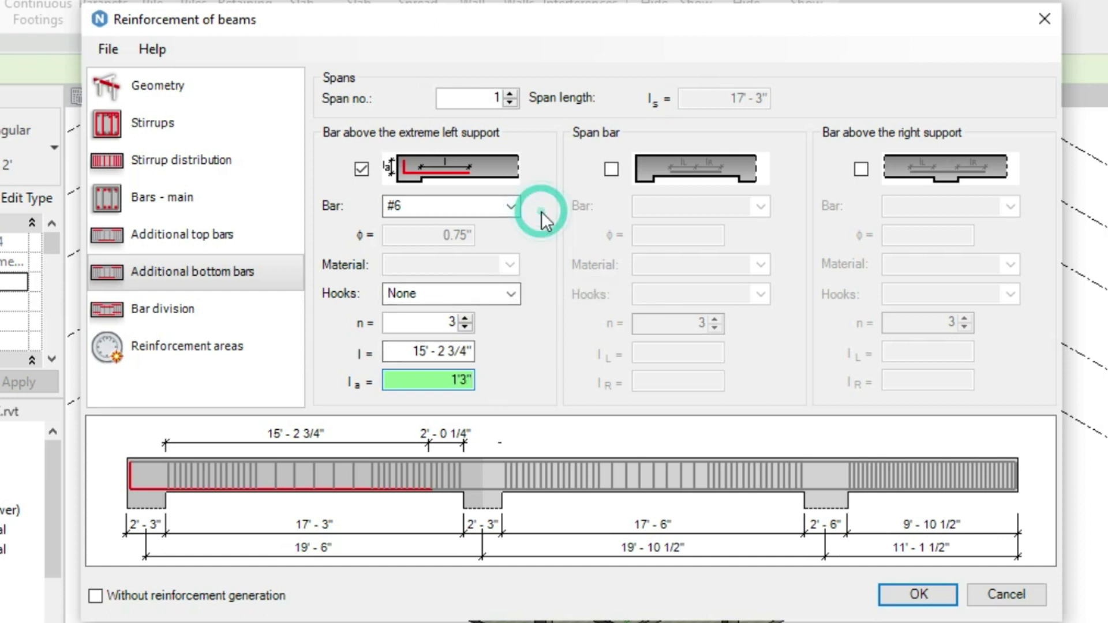
Add 3 additional bottom span bars of size #6 in span 2
left_click(511, 93)
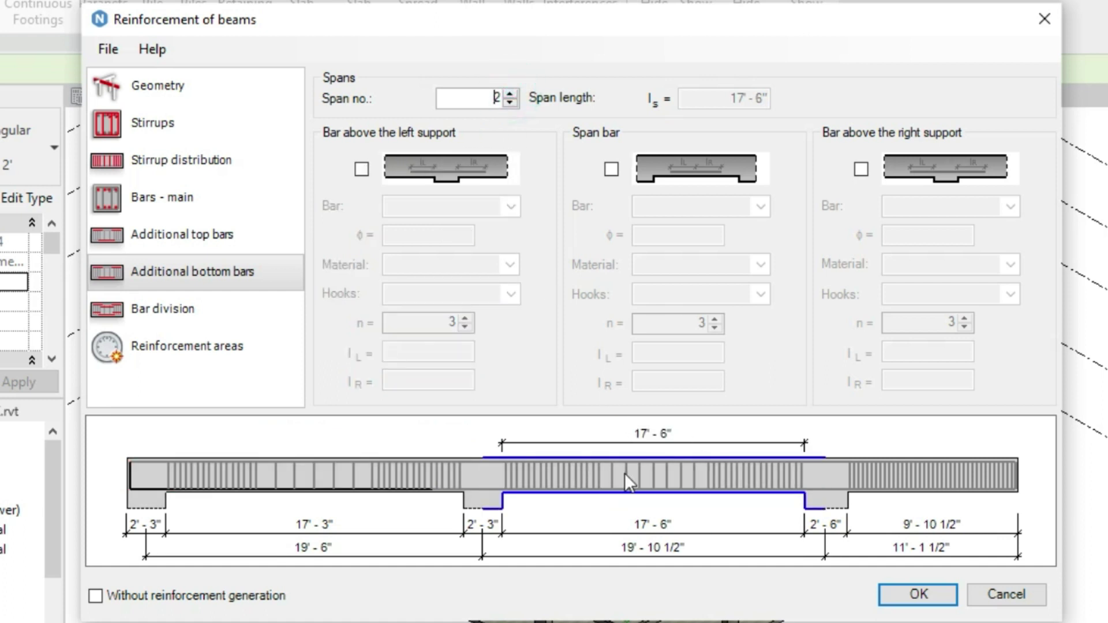
left_click(612, 169)
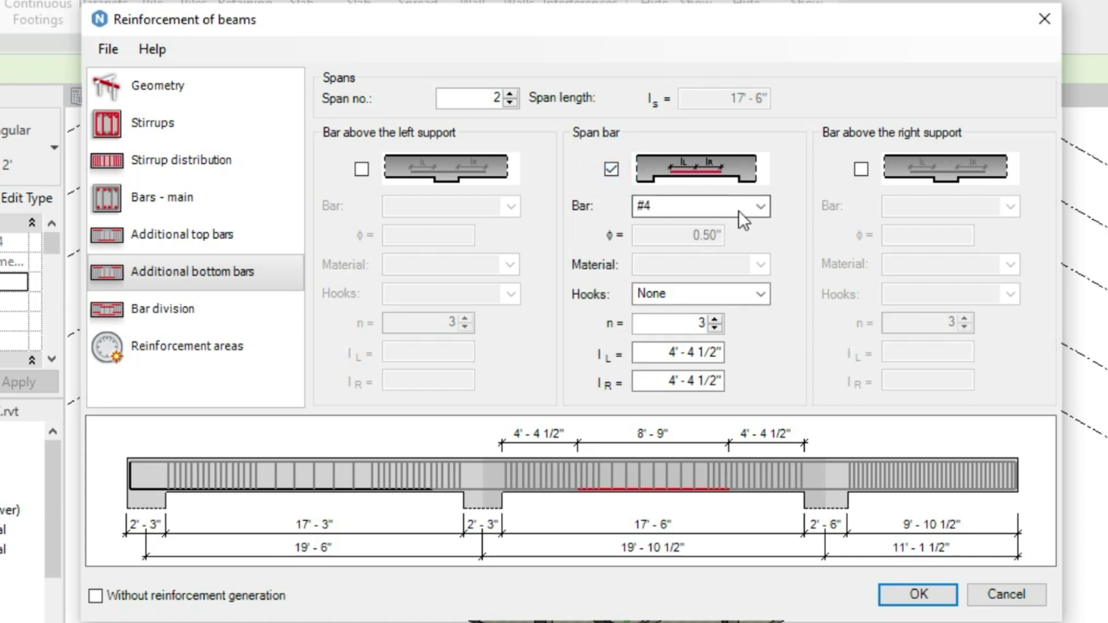
left_click(656, 206)
left_click(657, 272)
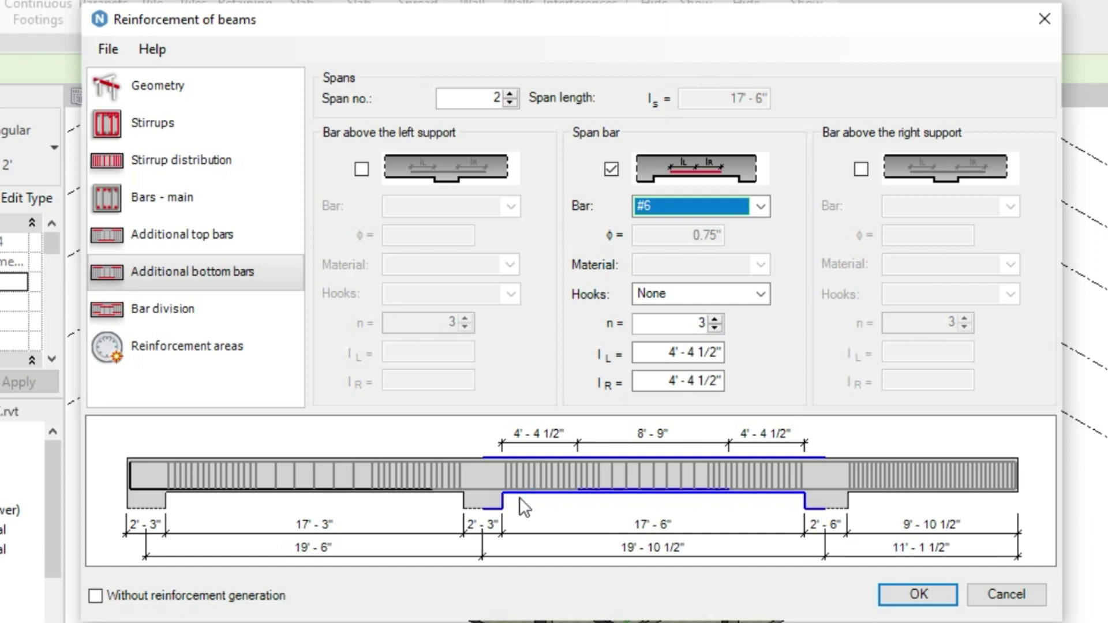
Set both lengths lL and lR of span 2's additional bottom span bars to 6' 9 1/2"
left_click(663, 354)
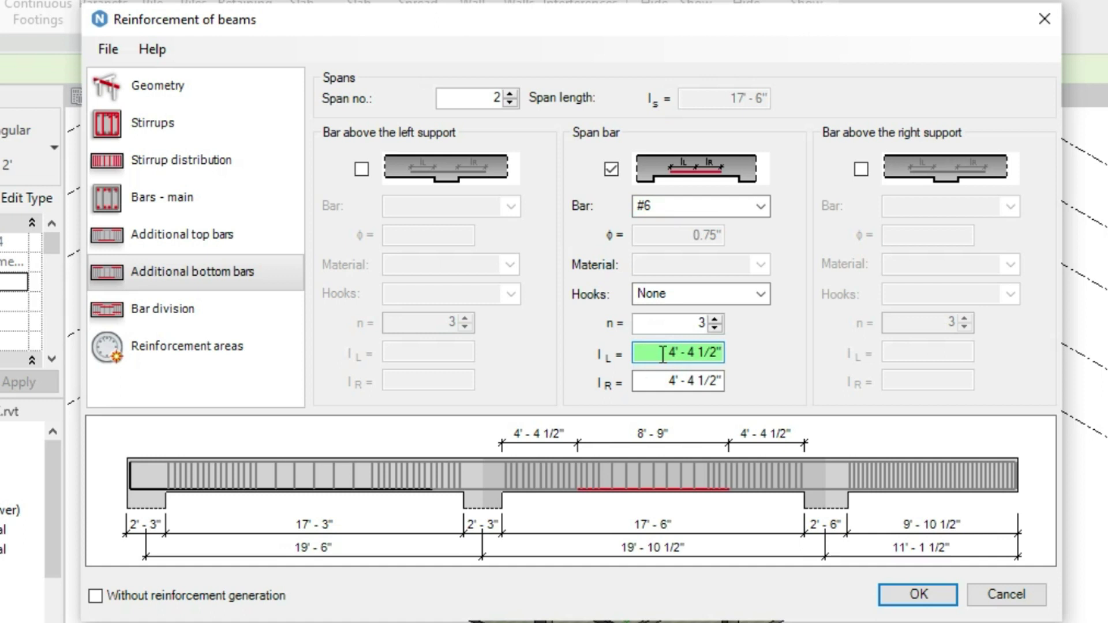
double_click(674, 354)
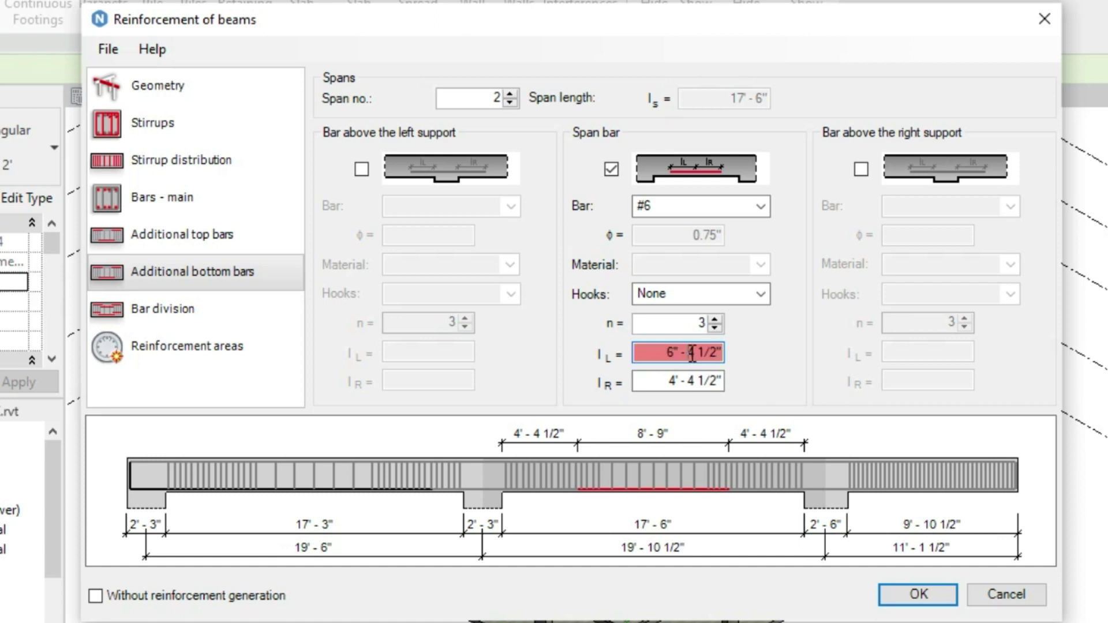
key("BackSpace")
type("9")
left_click(654, 382)
left_click(652, 382)
left_click_drag(652, 382, 697, 381)
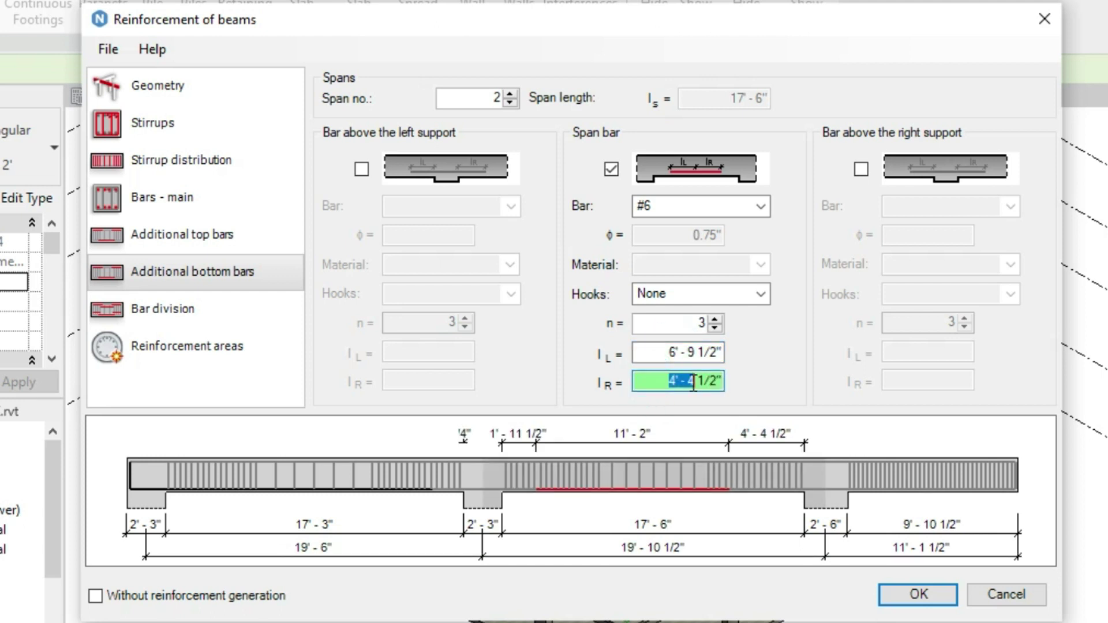
type("6")
left_click(672, 353)
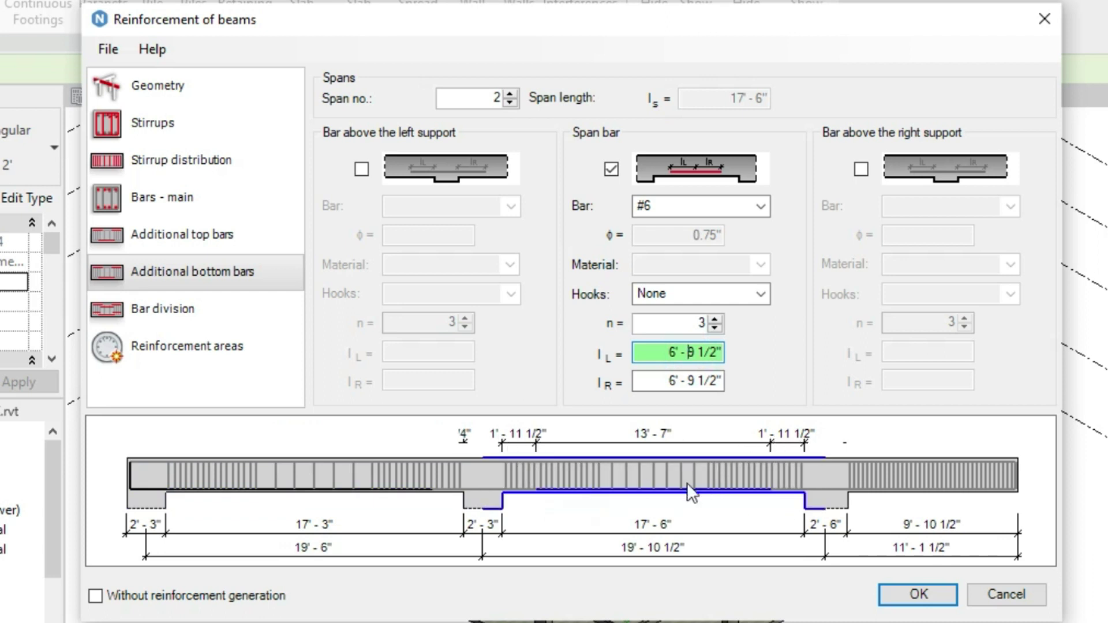
Enable division of the main top bars with lap splices and set their lap splice coefficient to 60
left_click(513, 94)
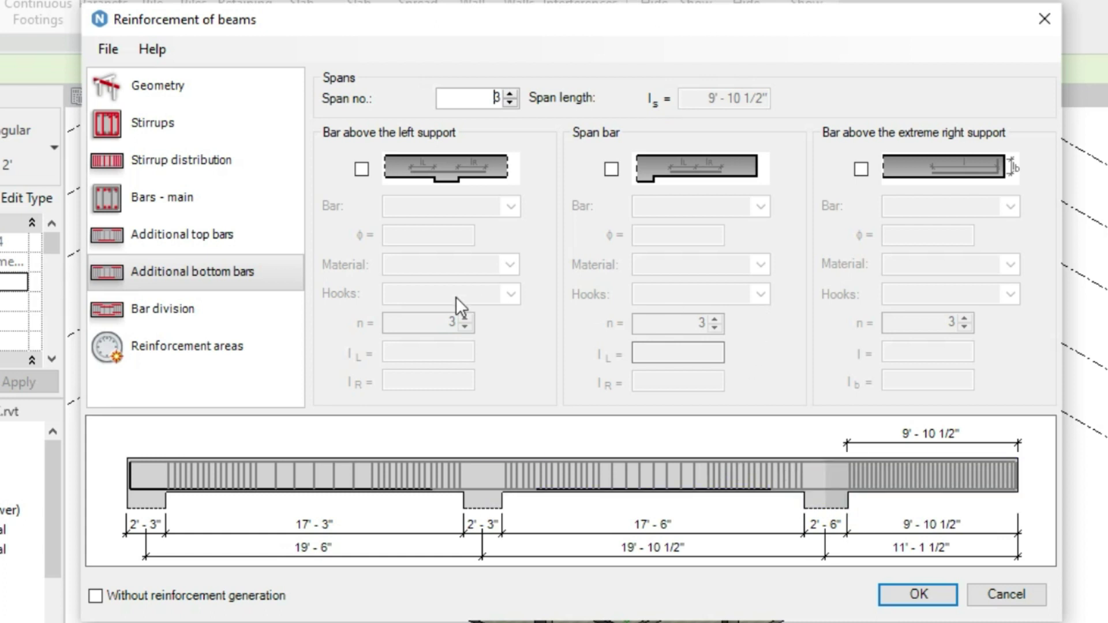
left_click(165, 310)
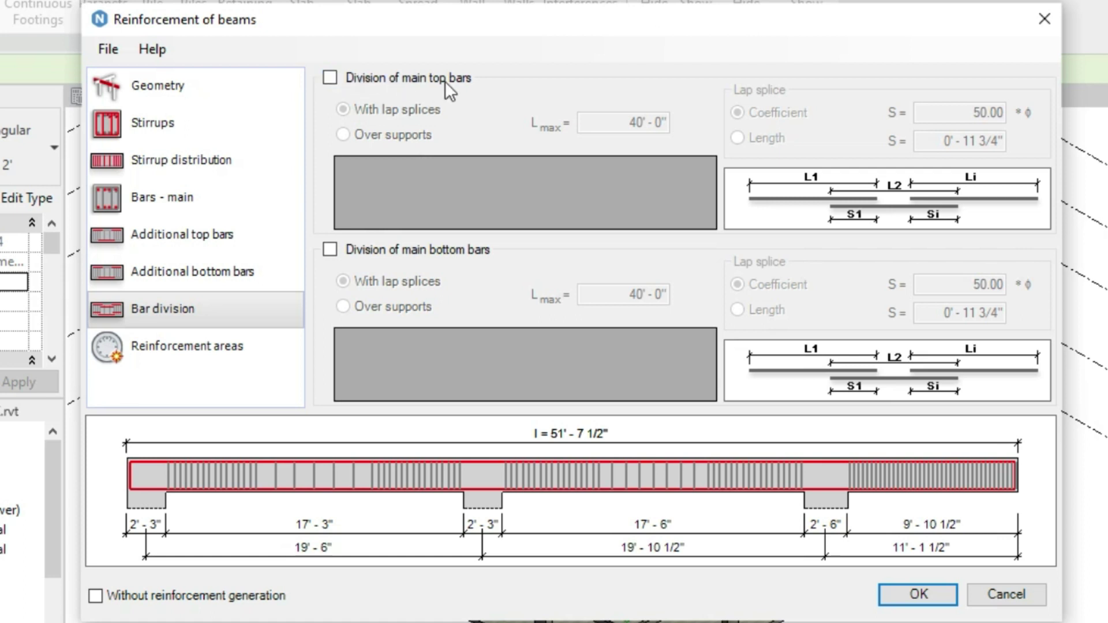
left_click(333, 79)
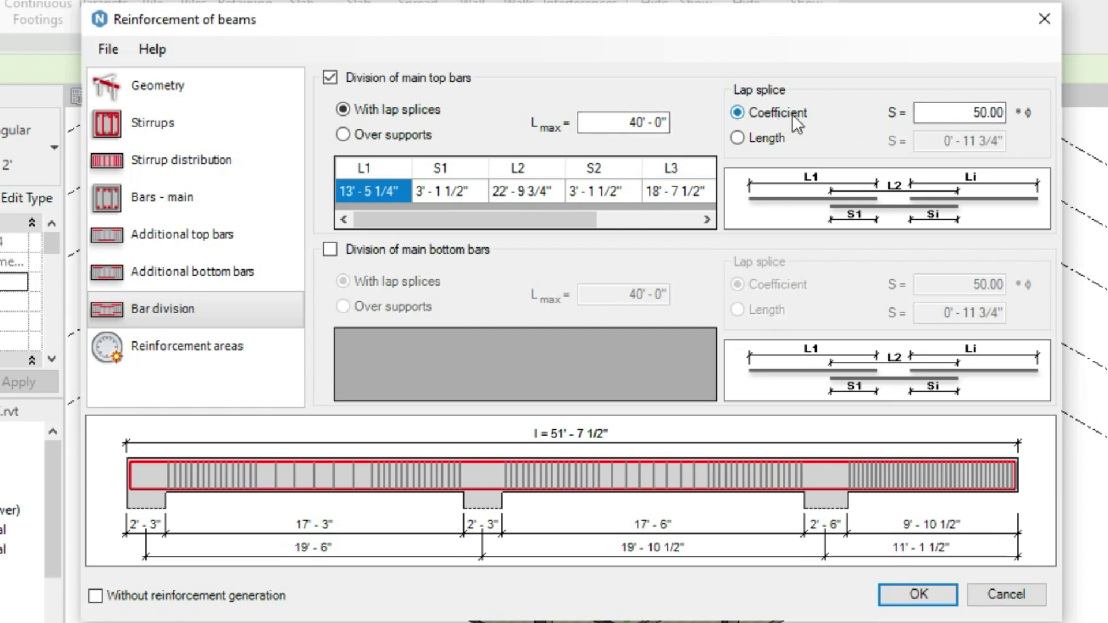
double_click(974, 113)
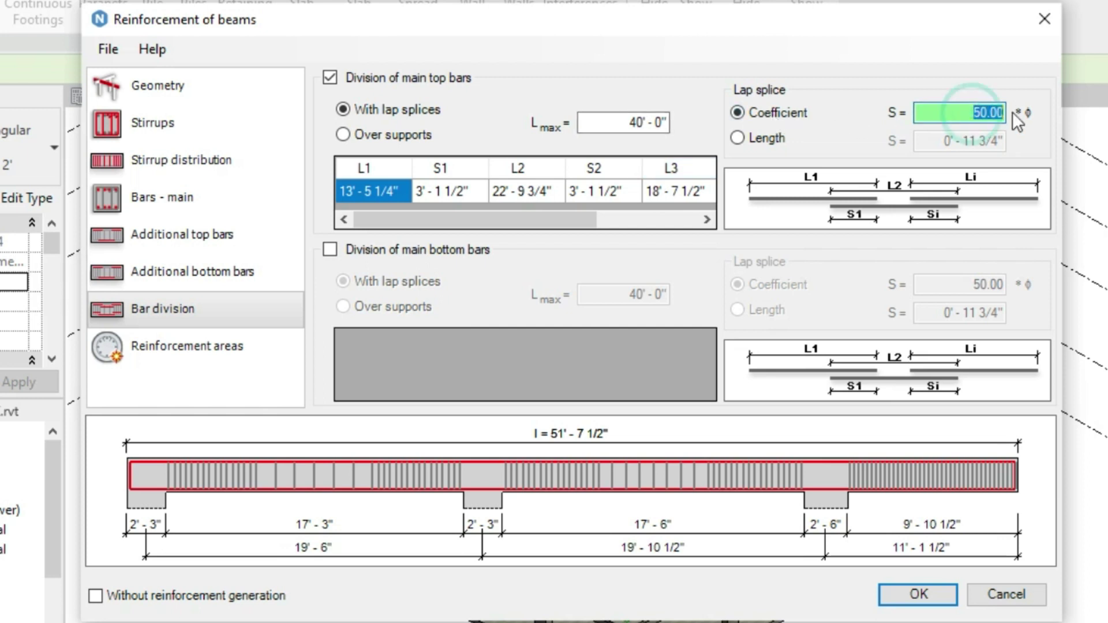
type("60")
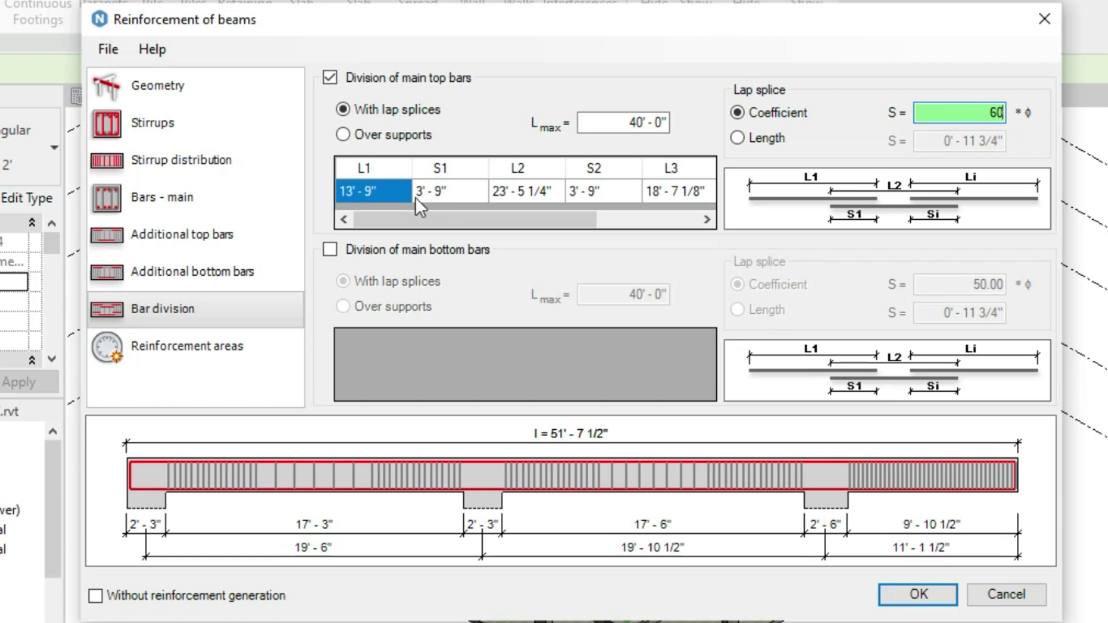
left_click_drag(508, 219, 431, 230)
Enable division of the main bottom bars with lap splices, using a lap splice coefficient of 60
left_click(330, 250)
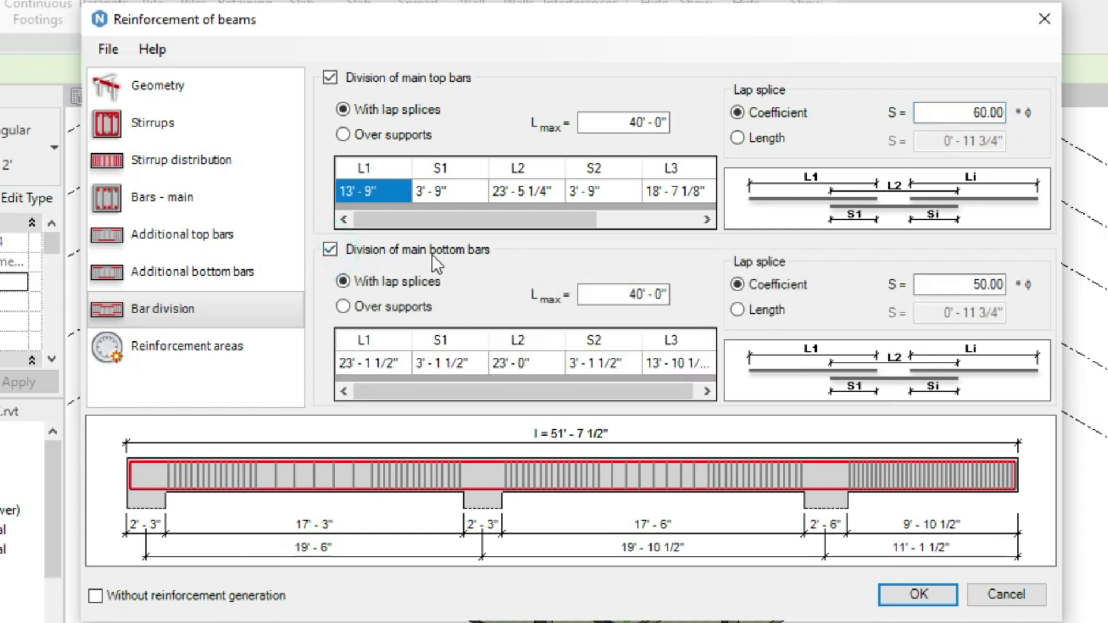
double_click(962, 285)
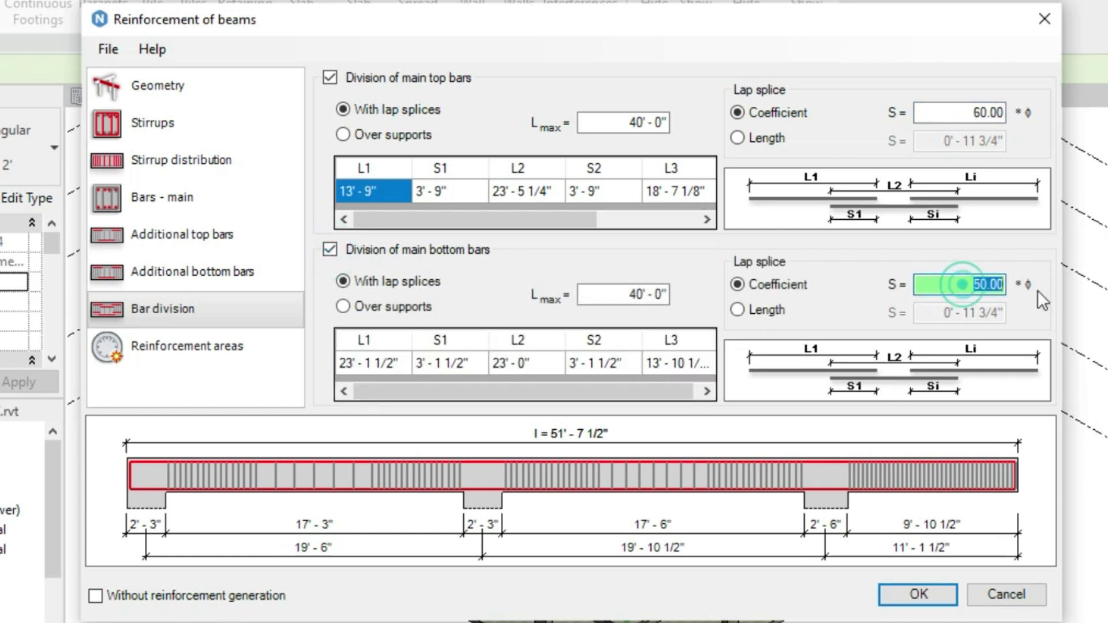
type("60")
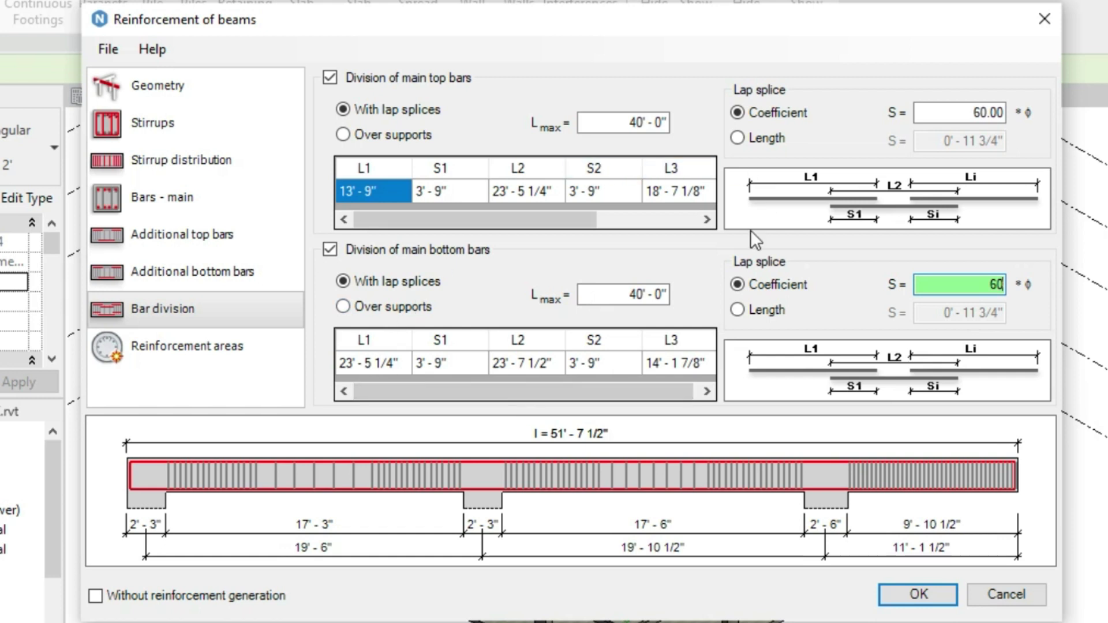
Examine the reinforcement areas table, comparing required and parametric reinforcement at the positions along the beam
left_click(174, 348)
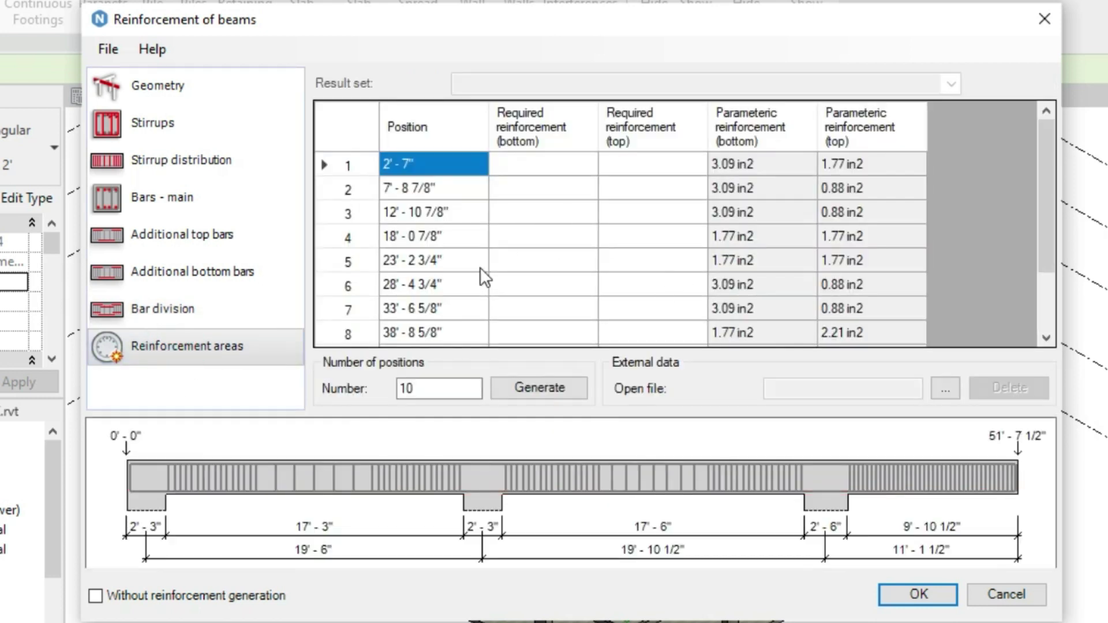
scroll(685, 206, "down", 1)
scroll(564, 230, "up", 1)
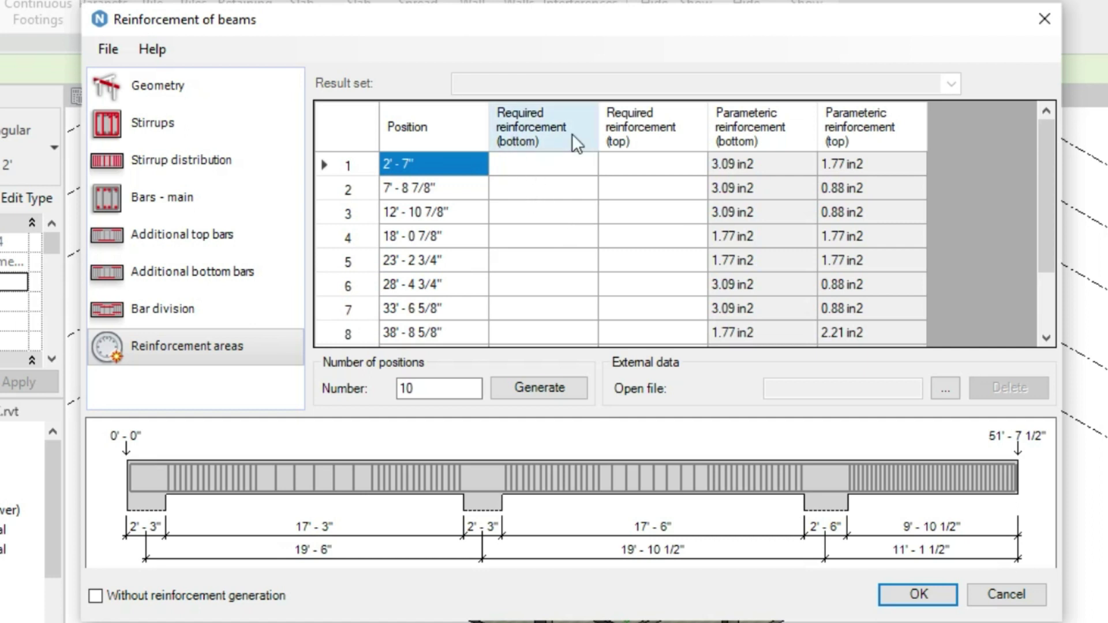
scroll(554, 231, "down", 1)
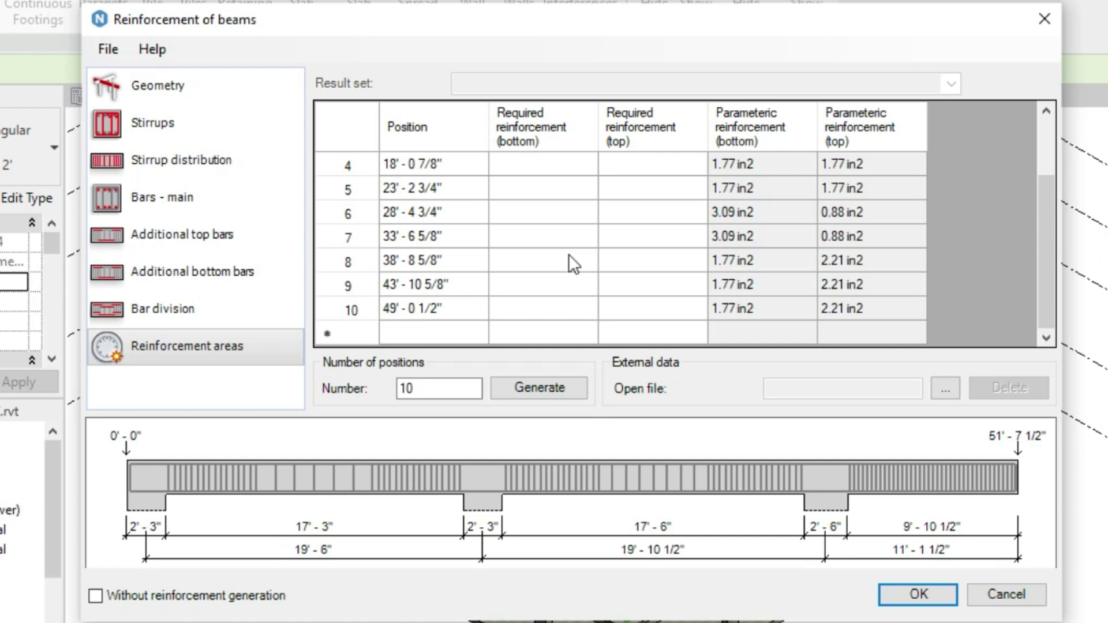
scroll(554, 230, "up", 1)
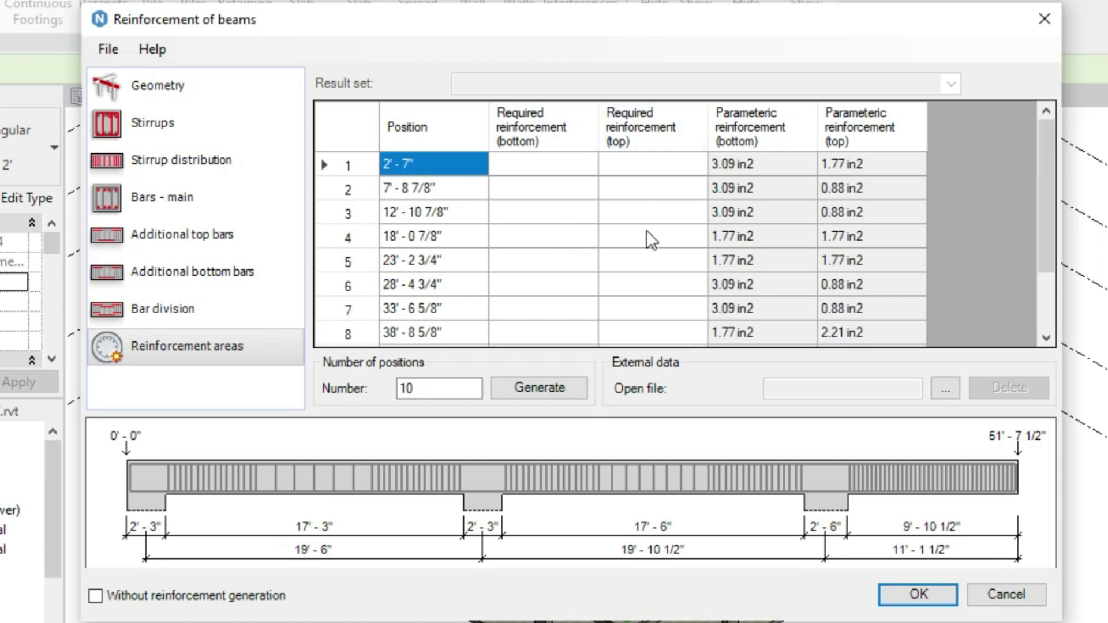
scroll(635, 242, "down", 1)
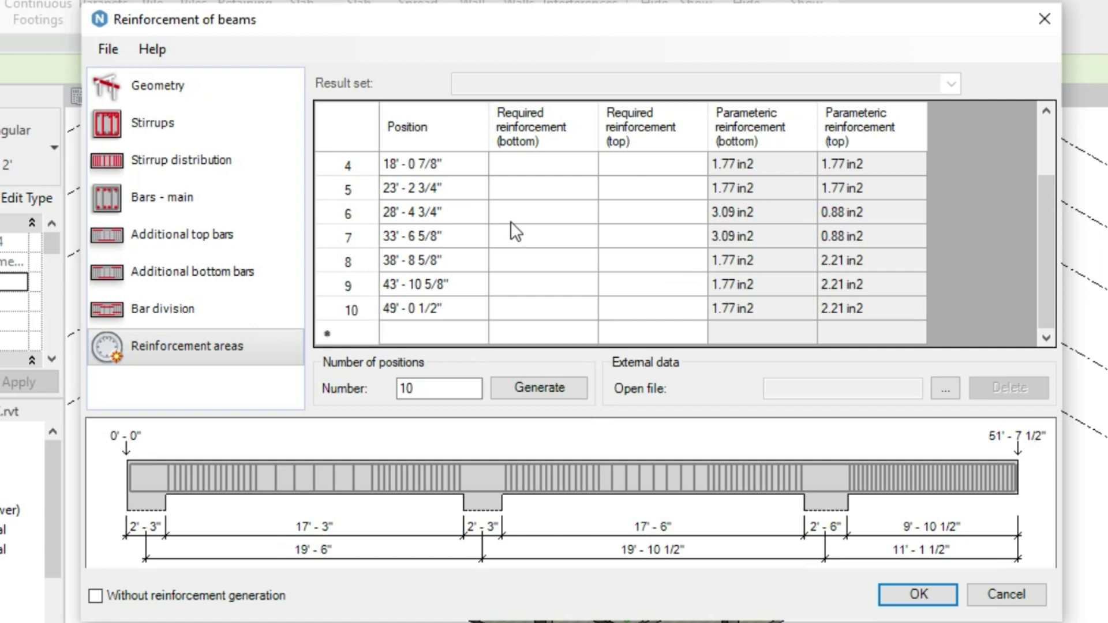
scroll(569, 268, "up", 1)
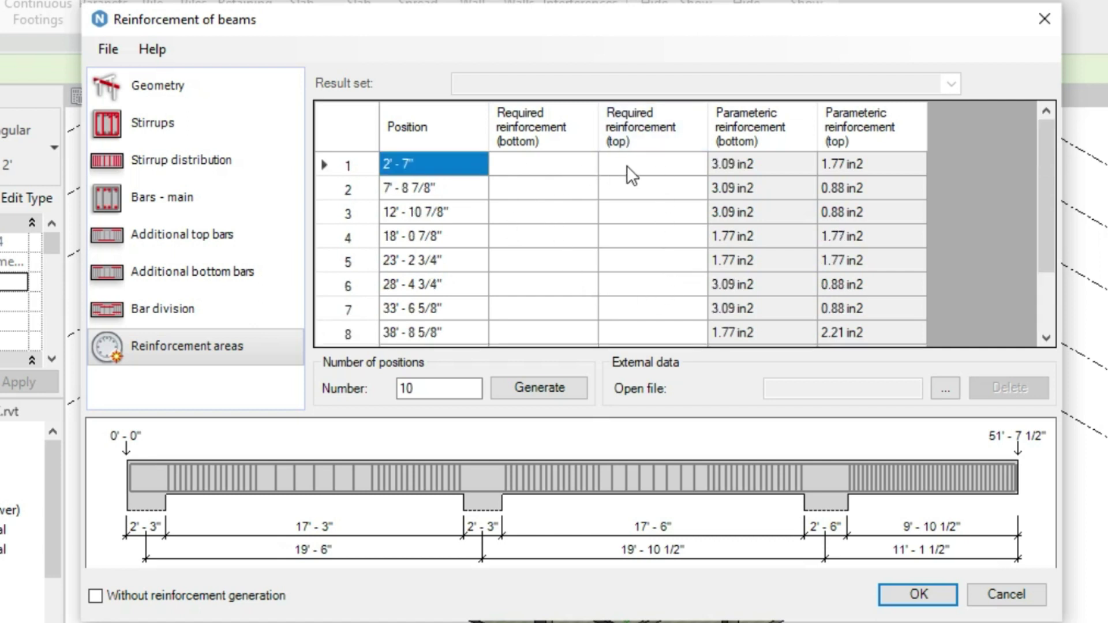
scroll(559, 267, "down", 1)
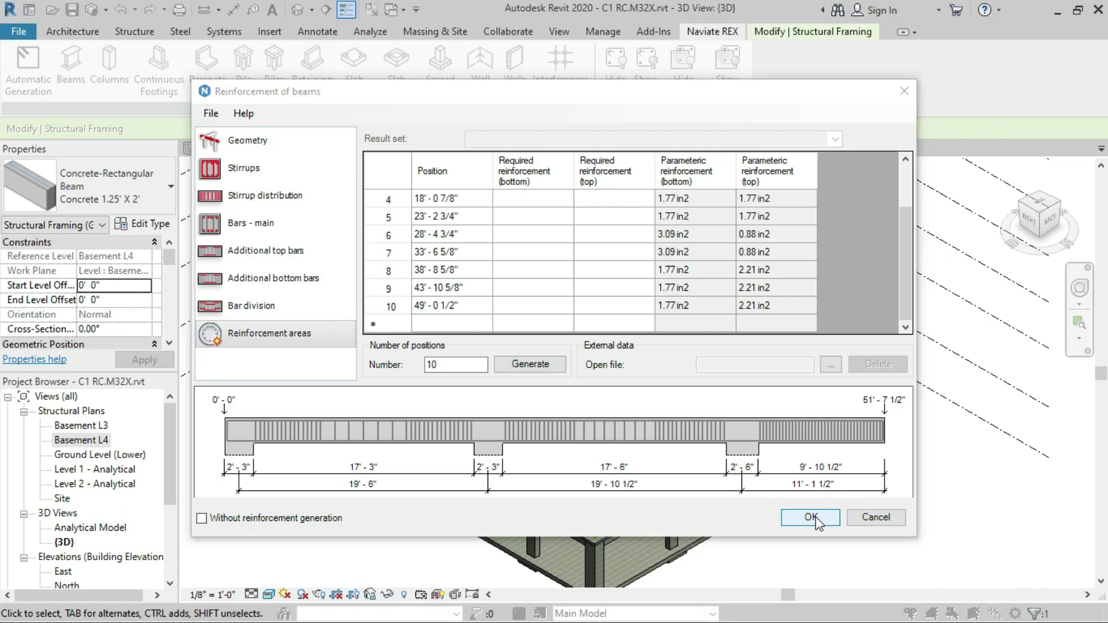
Accept the beam reinforcement settings to generate the rebar, and clear the beam selection
left_click(921, 595)
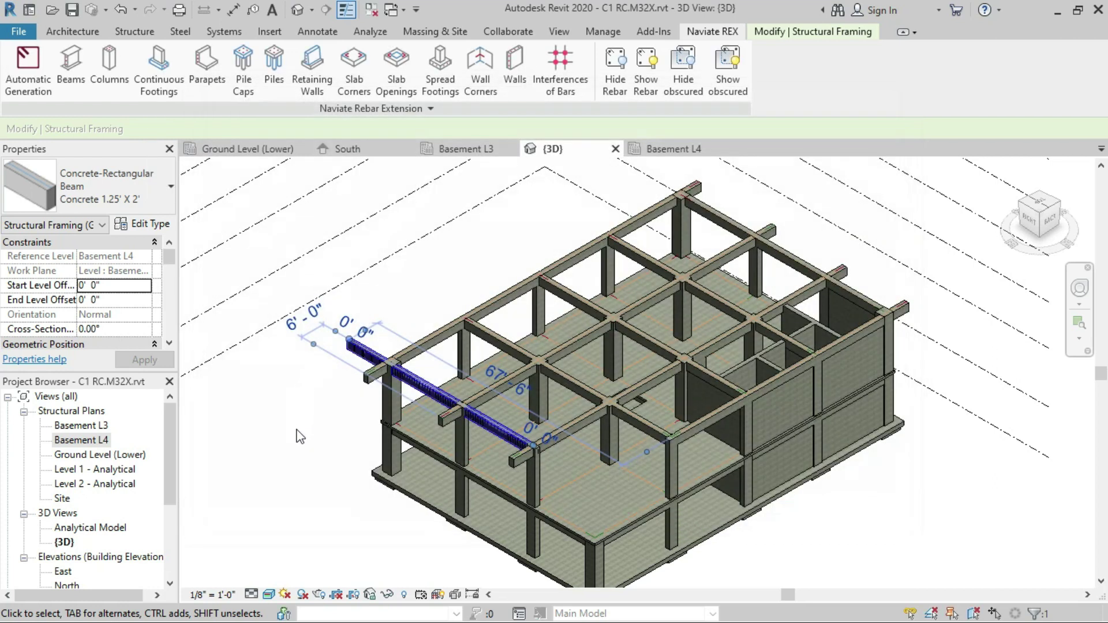
left_click(295, 428)
scroll(296, 428, "up", 5)
scroll(324, 392, "up", 1)
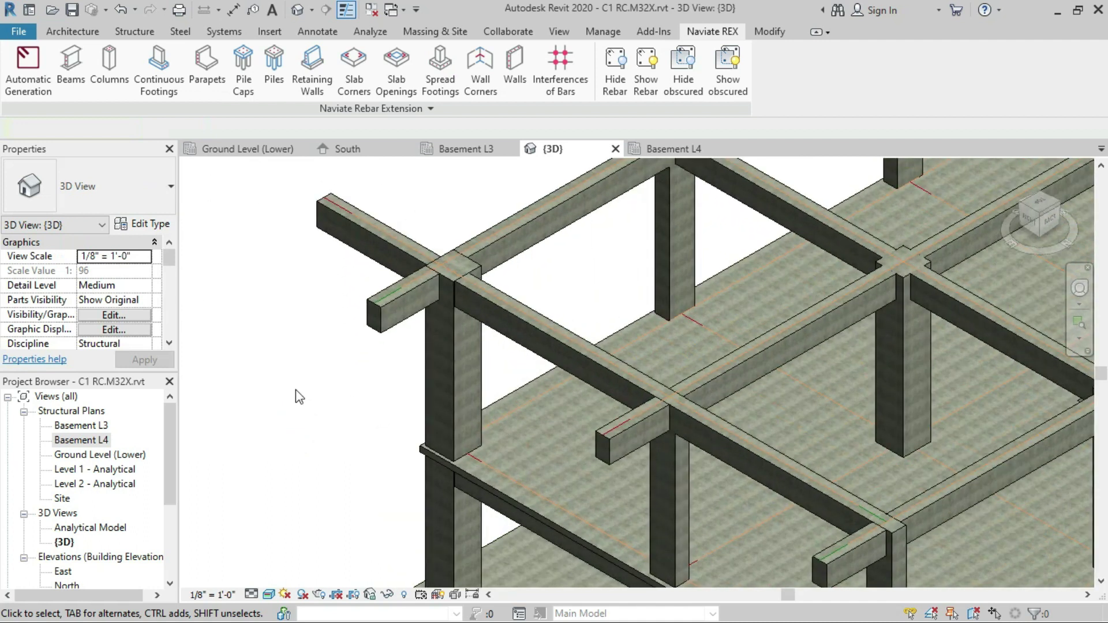
Switch the 3D view to Wireframe, dismiss the save reminder and inspect the generated rebar inside the beam
left_click(269, 596)
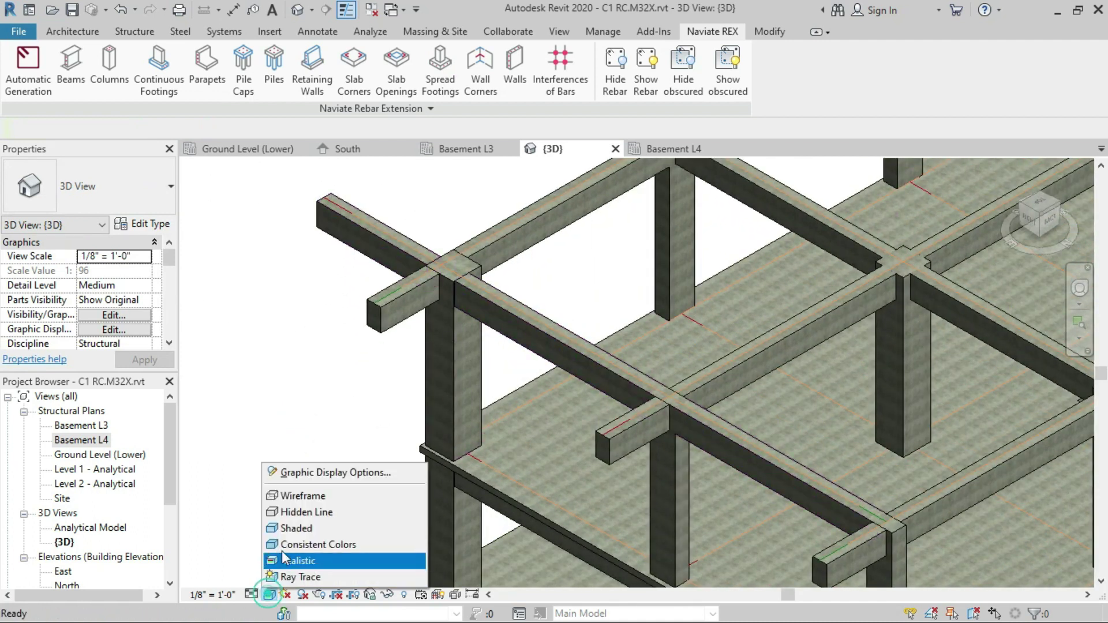
left_click(292, 498)
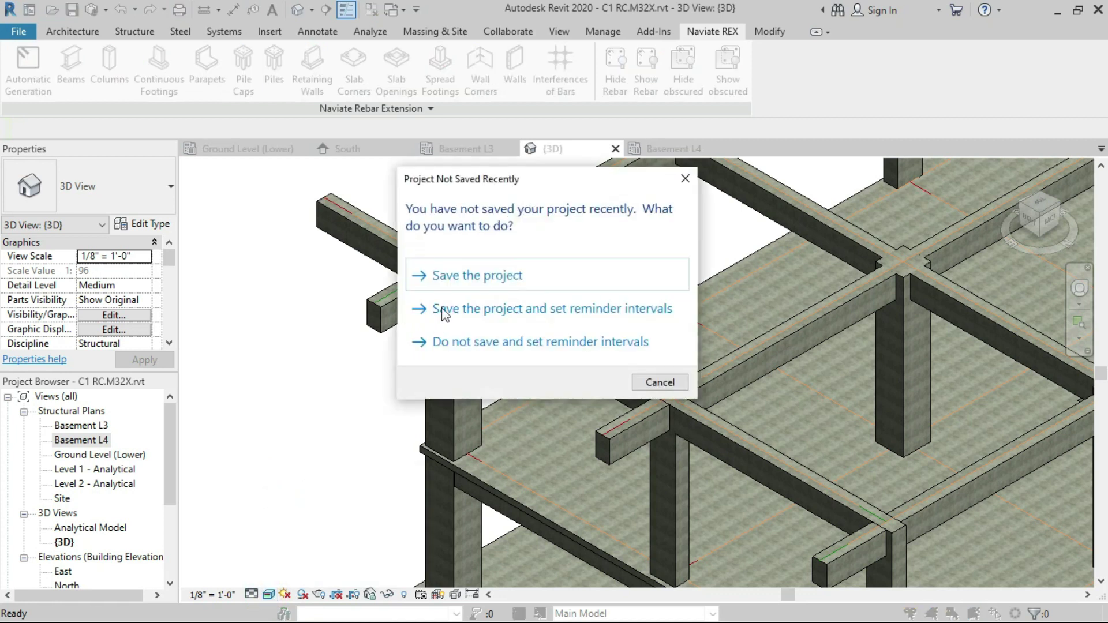
left_click(686, 179)
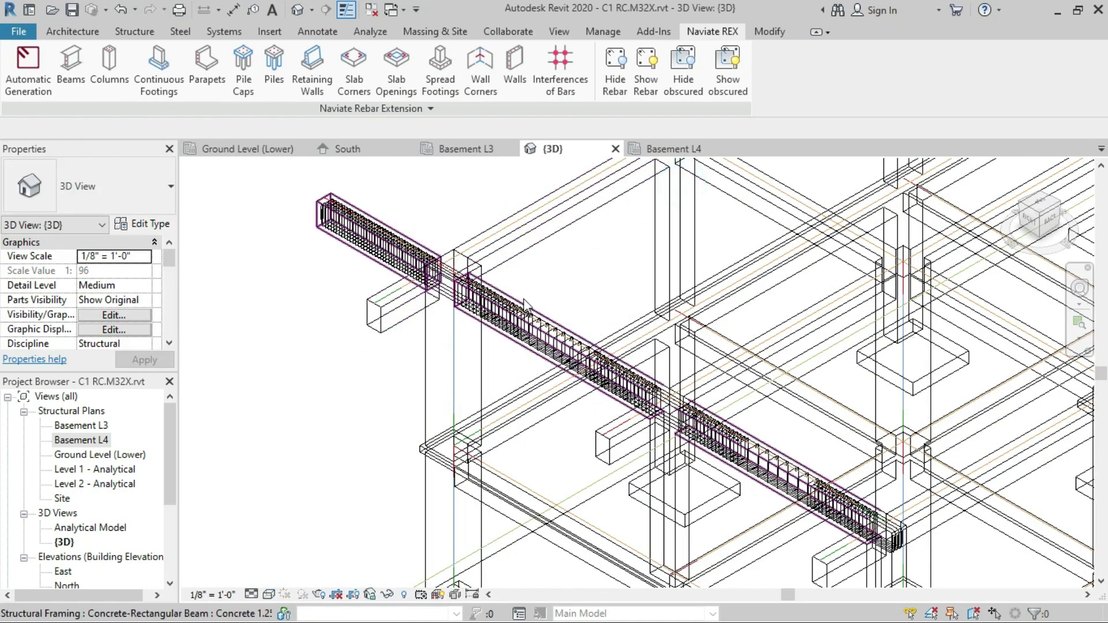
scroll(907, 527, "up", 3)
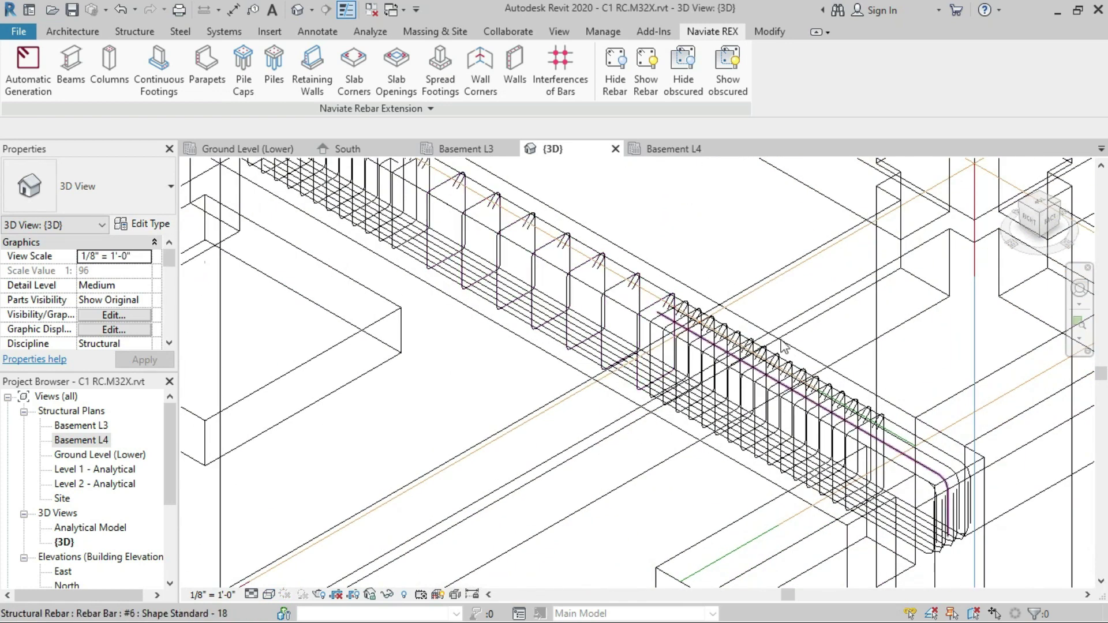
scroll(919, 498, "down", 3)
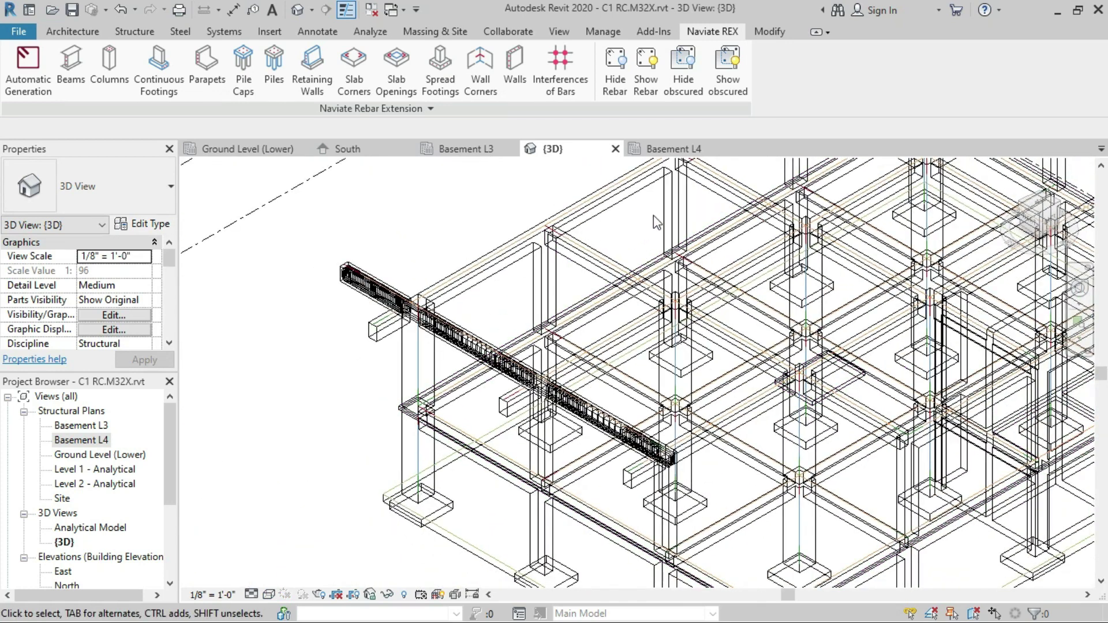
Select the elements around the reinforced beam and filter the selection down to Structural Rebar only
left_click_drag(696, 208, 334, 315)
left_click(653, 68)
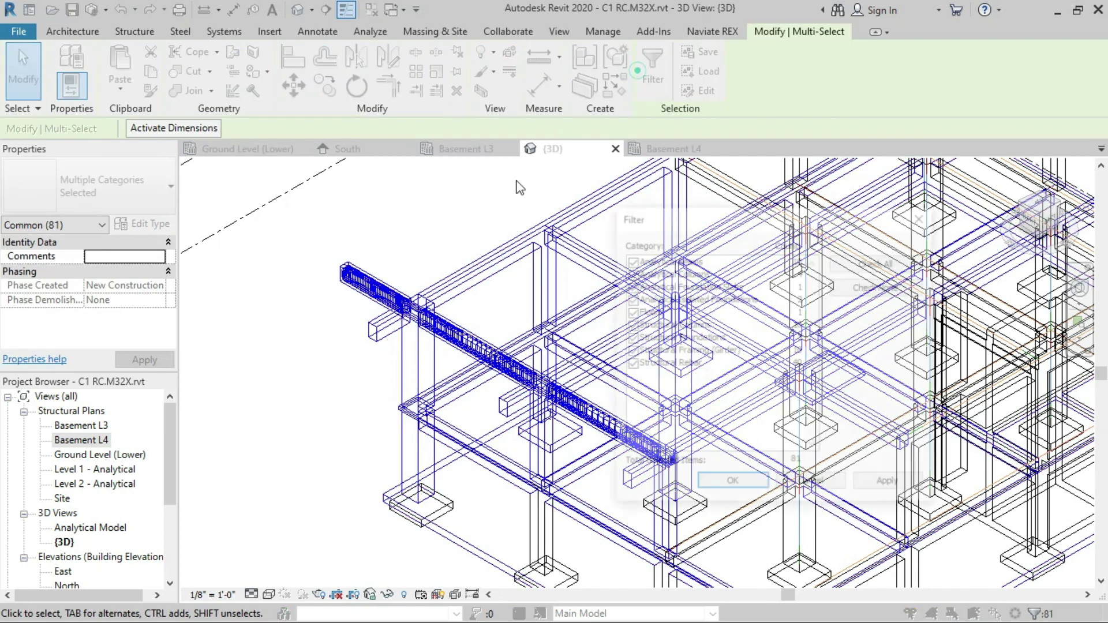
left_click(851, 287)
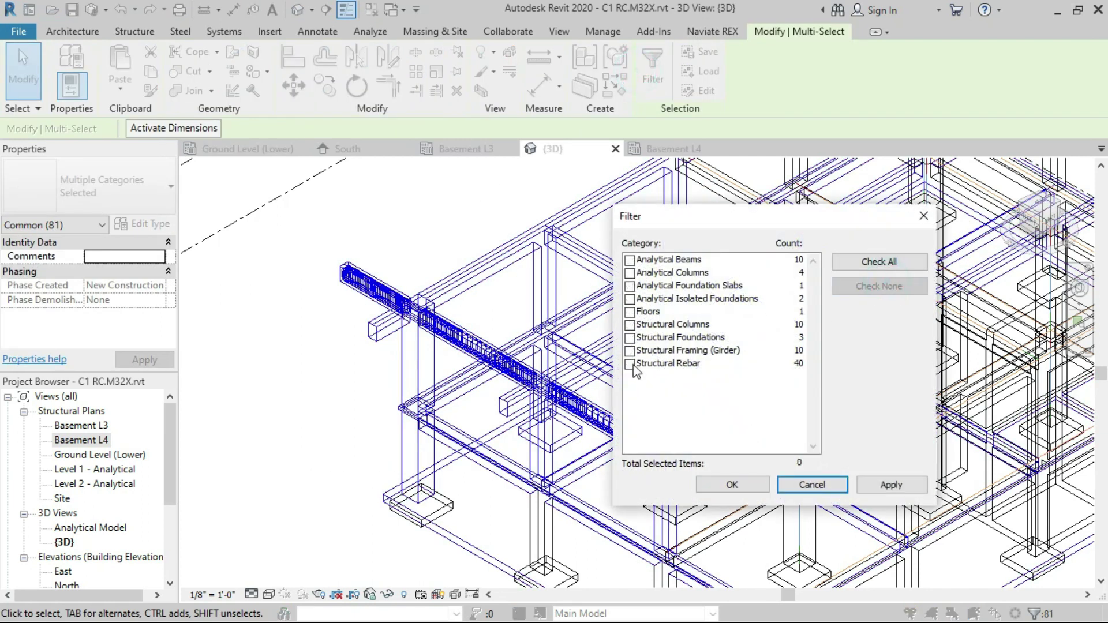
left_click(630, 363)
left_click(887, 486)
left_click(715, 486)
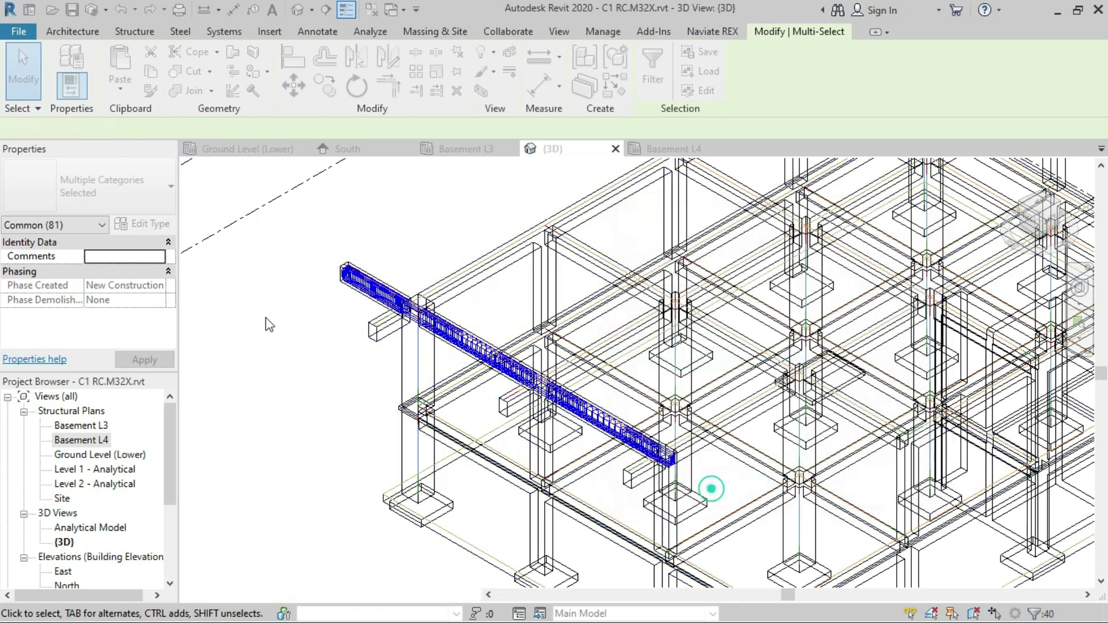
Set the selected rebar's view visibility to unobscured and solid in the Analytical Model view, and to solid in the {3D} view
scroll(112, 303, "down", 4)
scroll(112, 304, "up", 1)
scroll(112, 304, "down", 1)
scroll(107, 305, "down", 1)
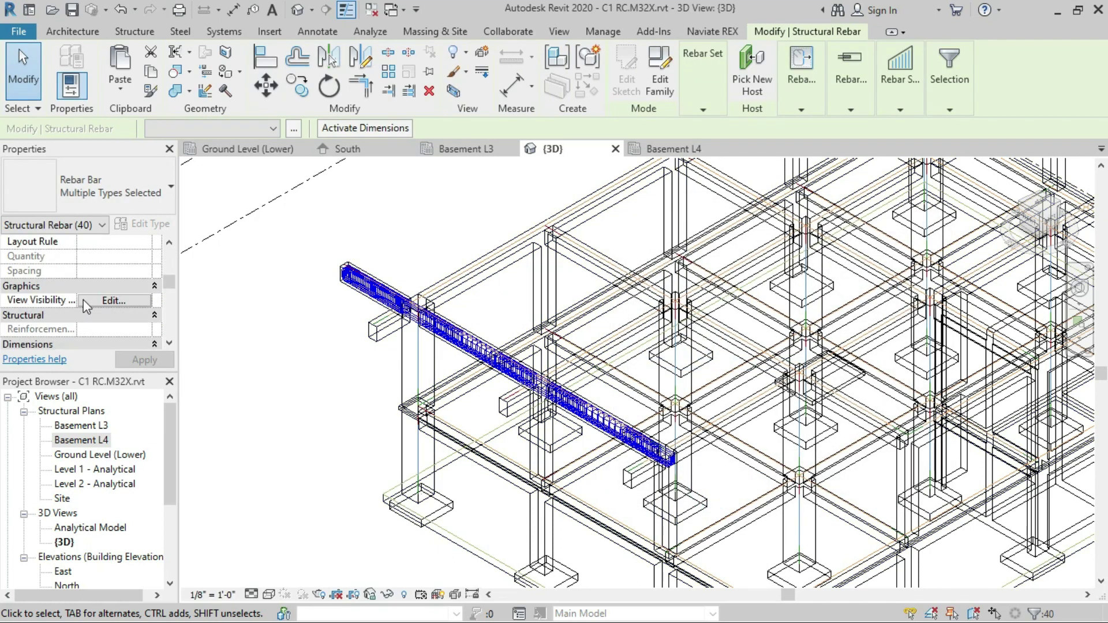
left_click(109, 300)
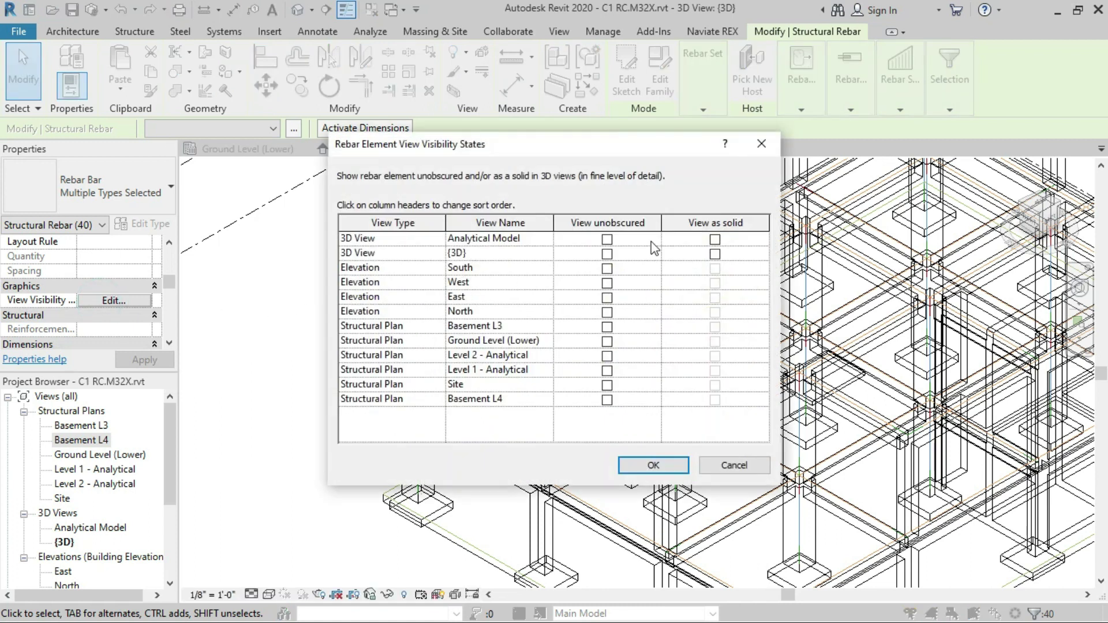
left_click(607, 239)
left_click(715, 239)
left_click(715, 254)
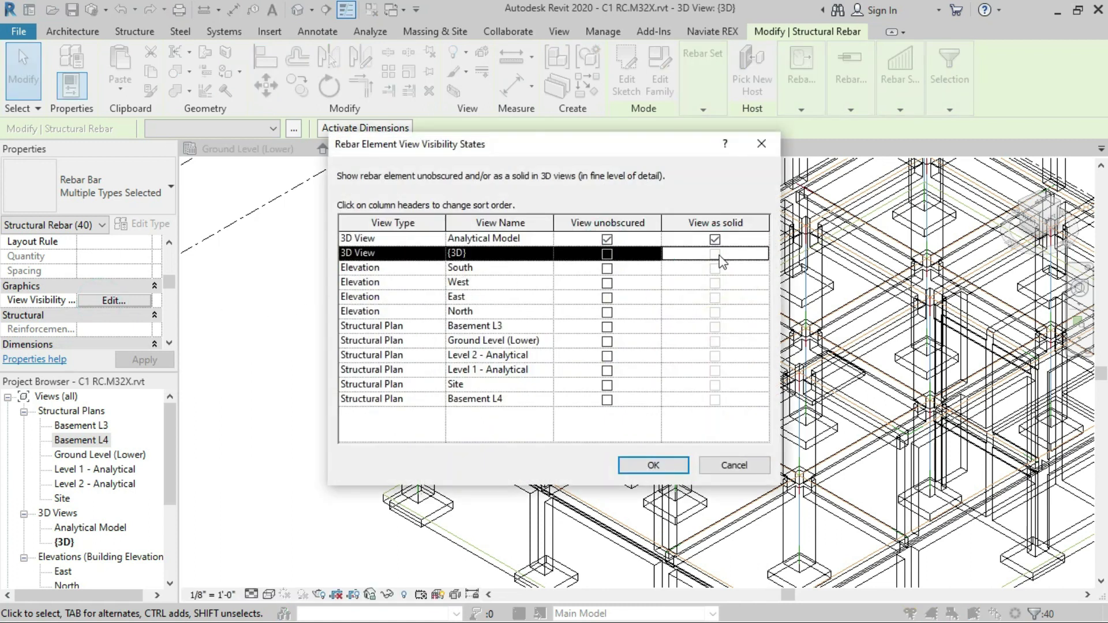
left_click(606, 254)
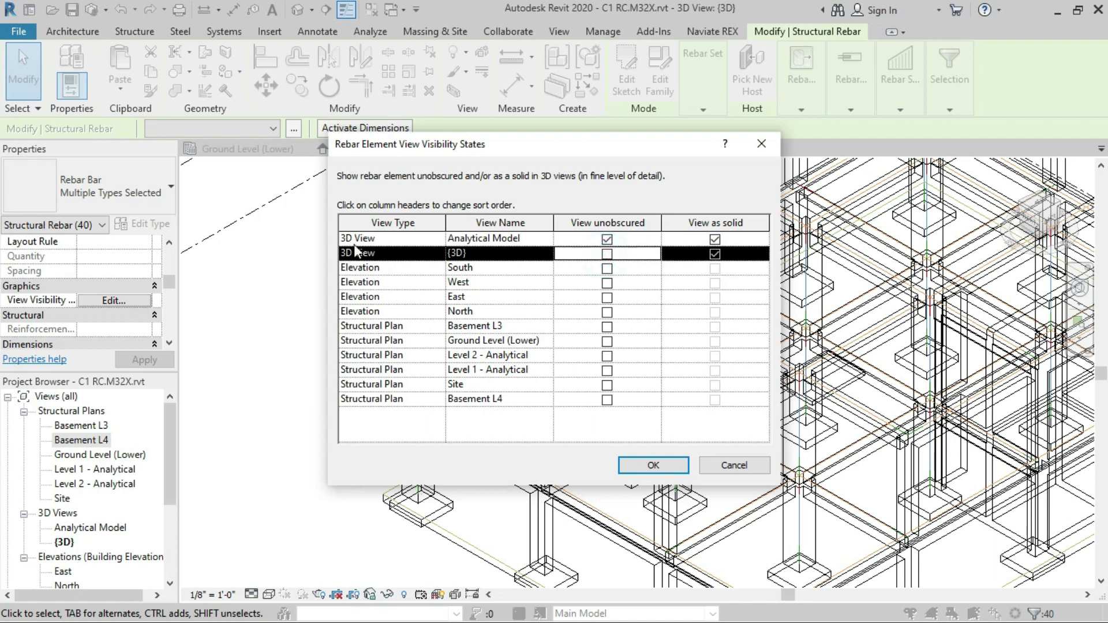
left_click(651, 462)
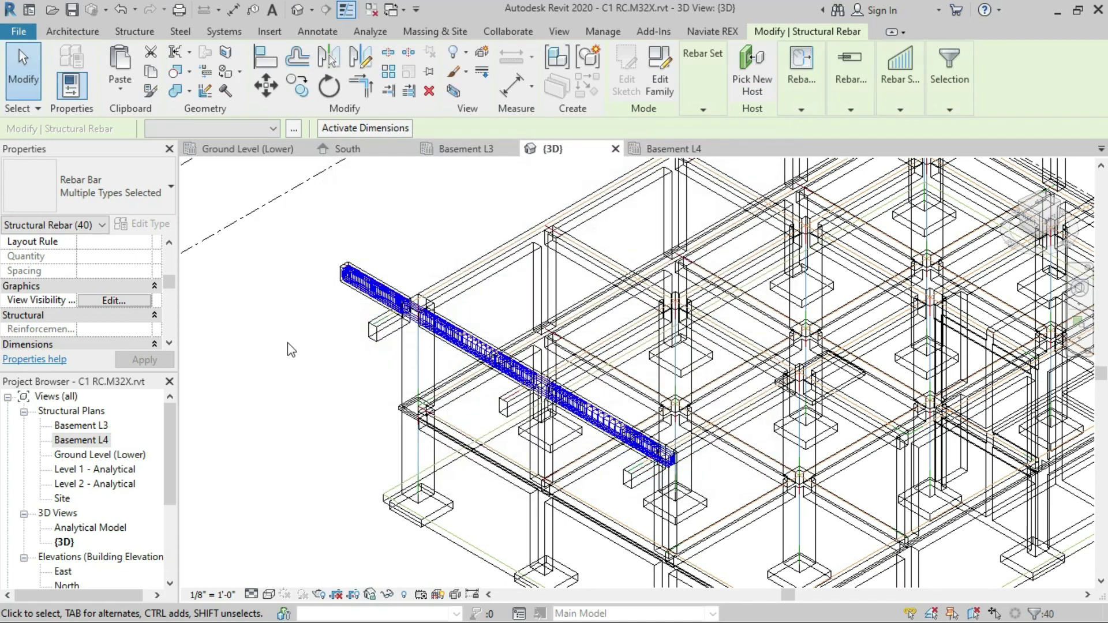
left_click(310, 323)
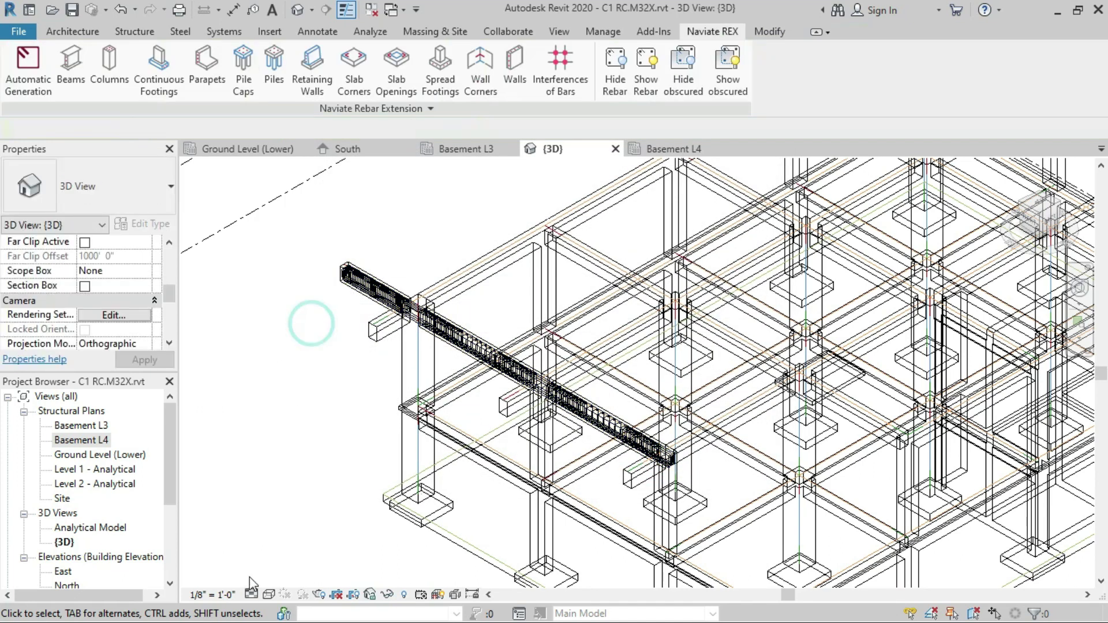
Set the 3D view to the Realistic visual style and the Fine detail level
left_click(268, 594)
left_click(286, 559)
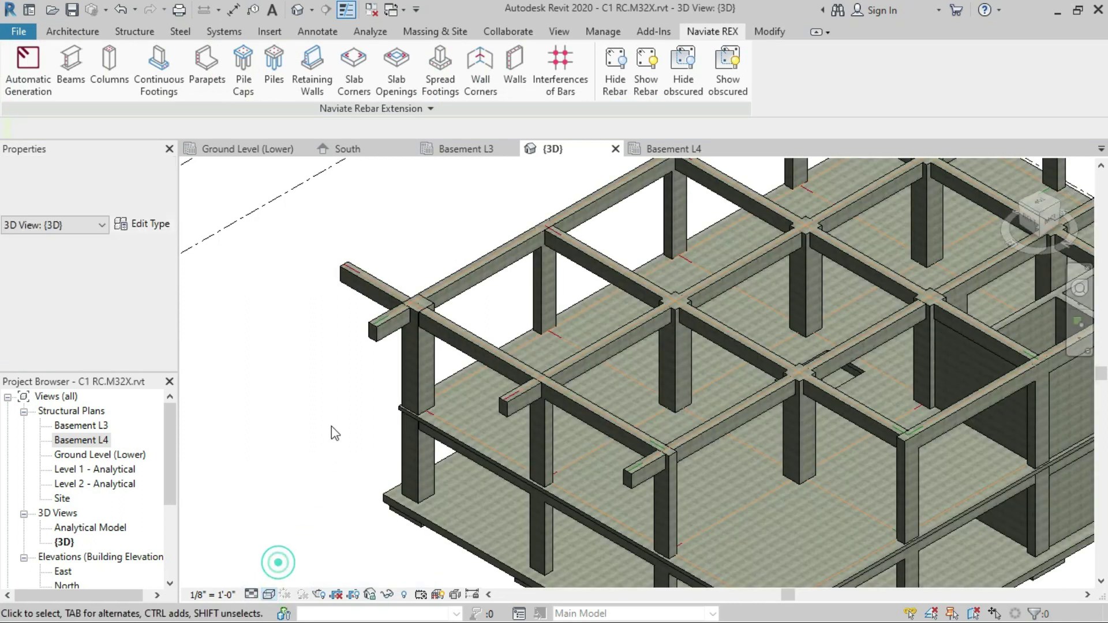
left_click(252, 594)
left_click(265, 577)
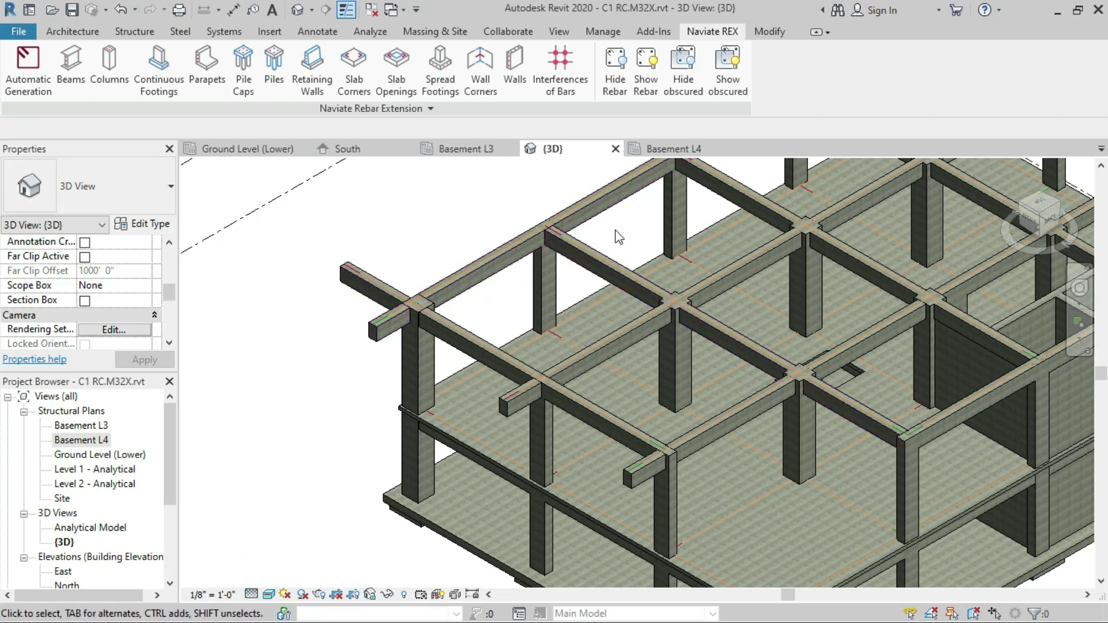
Reselect the elements around the reinforced beam and keep only the Structural Rebar category in the selection
left_click_drag(707, 209, 273, 503)
left_click(652, 72)
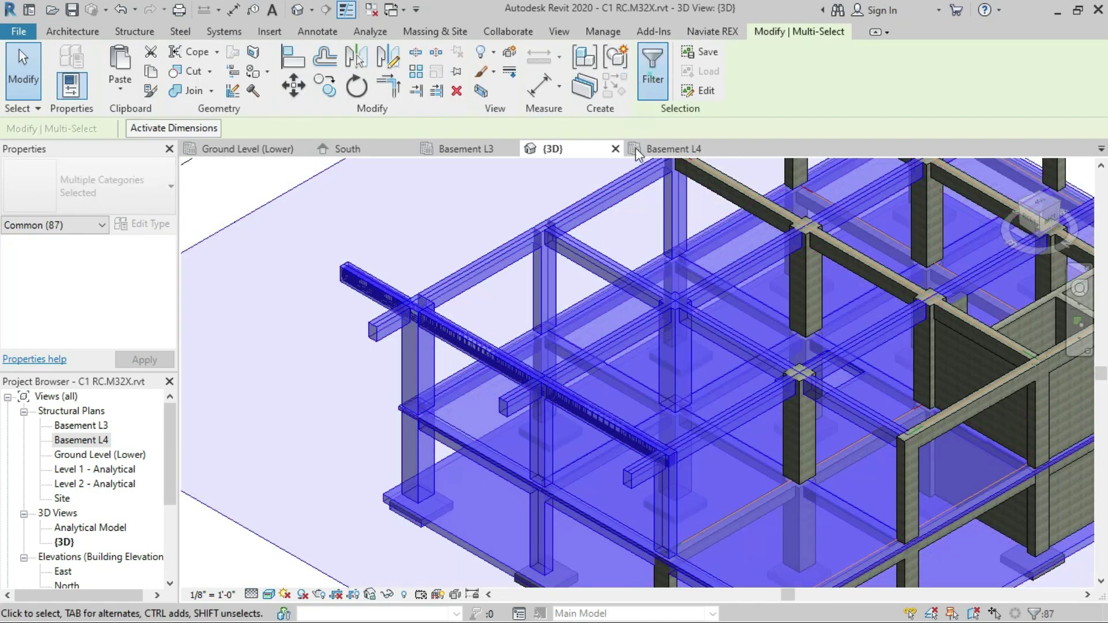
left_click(867, 286)
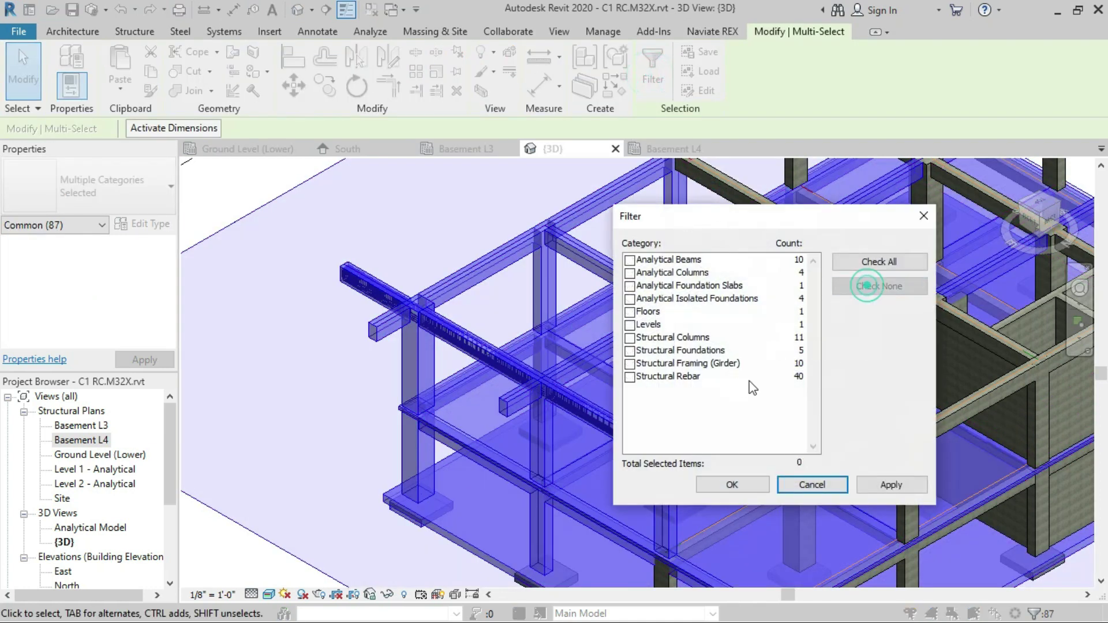
left_click(630, 377)
left_click(873, 482)
left_click(731, 485)
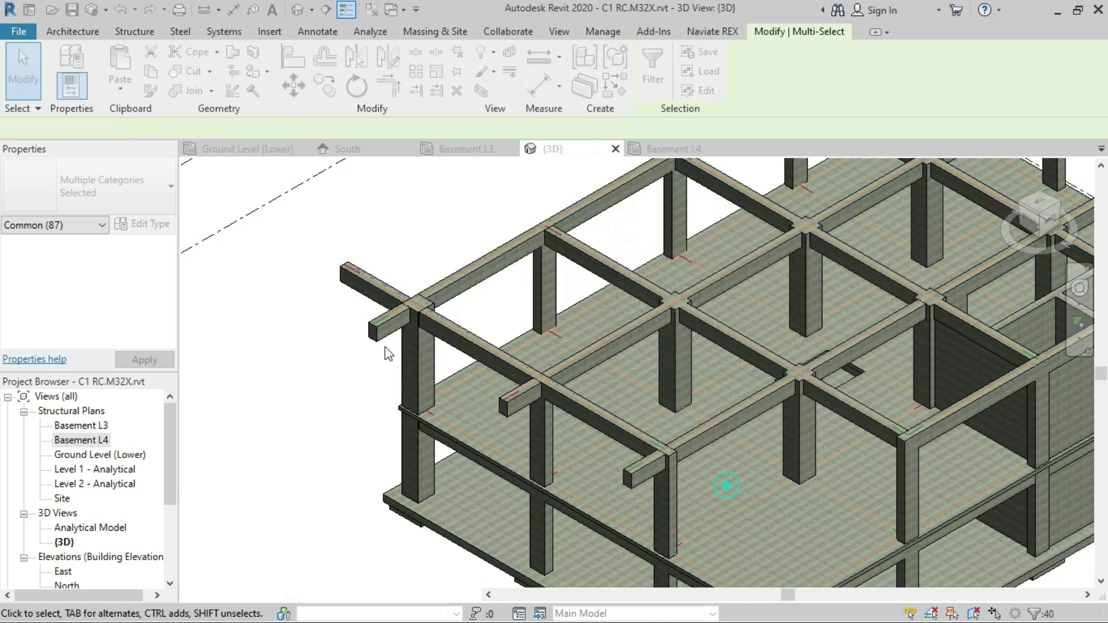
Make the selected rebar view unobscured in the {3D} view and clear the selection
scroll(111, 274, "down", 5)
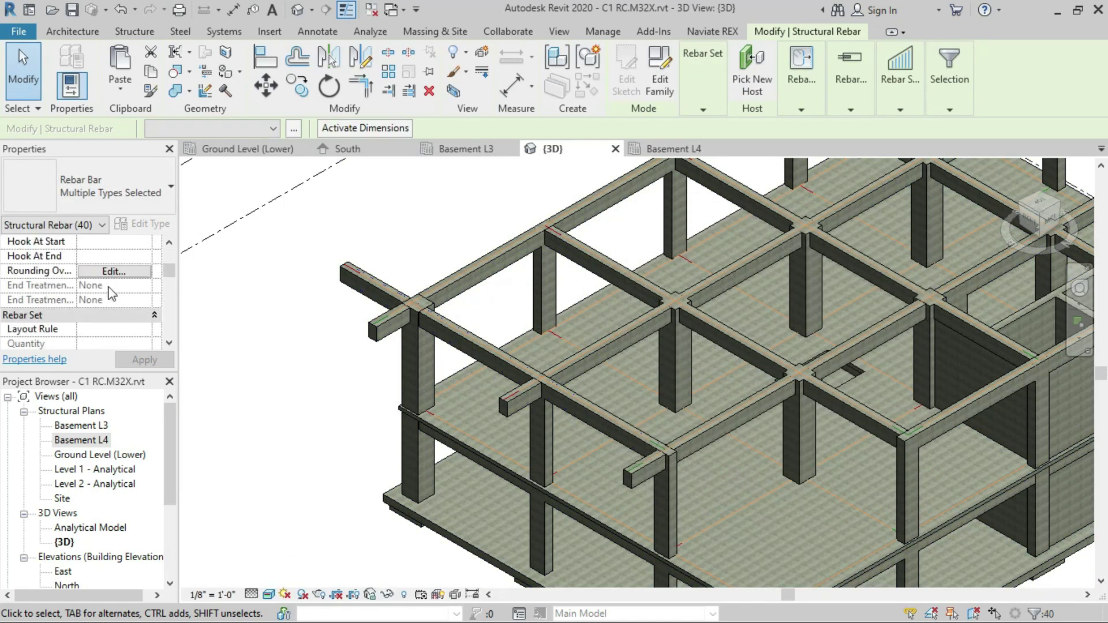
left_click(109, 300)
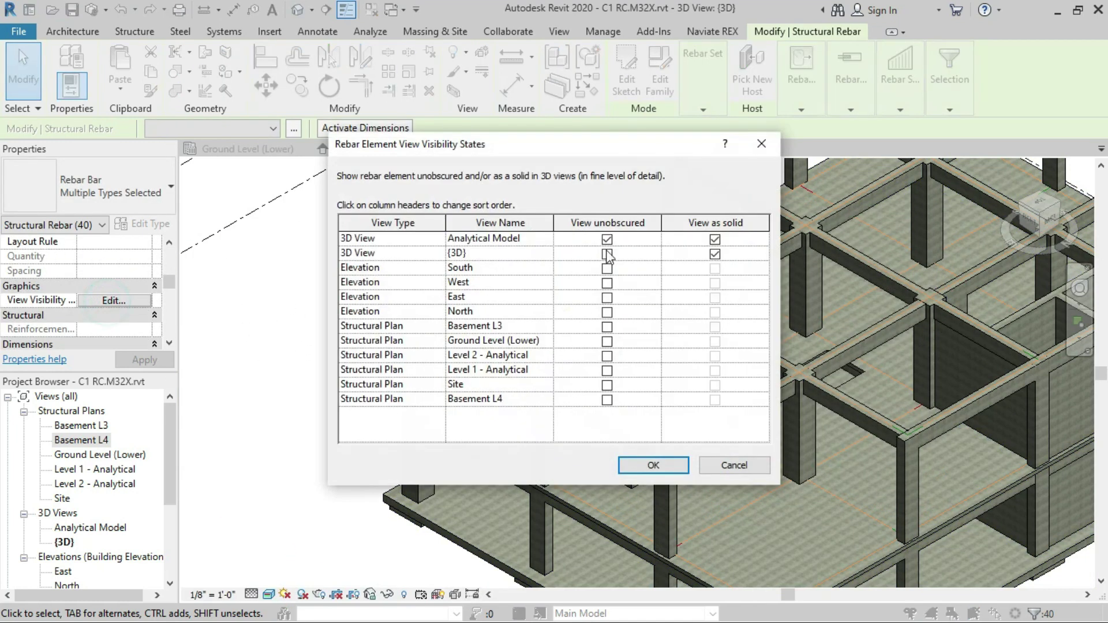
left_click(607, 254)
left_click(654, 464)
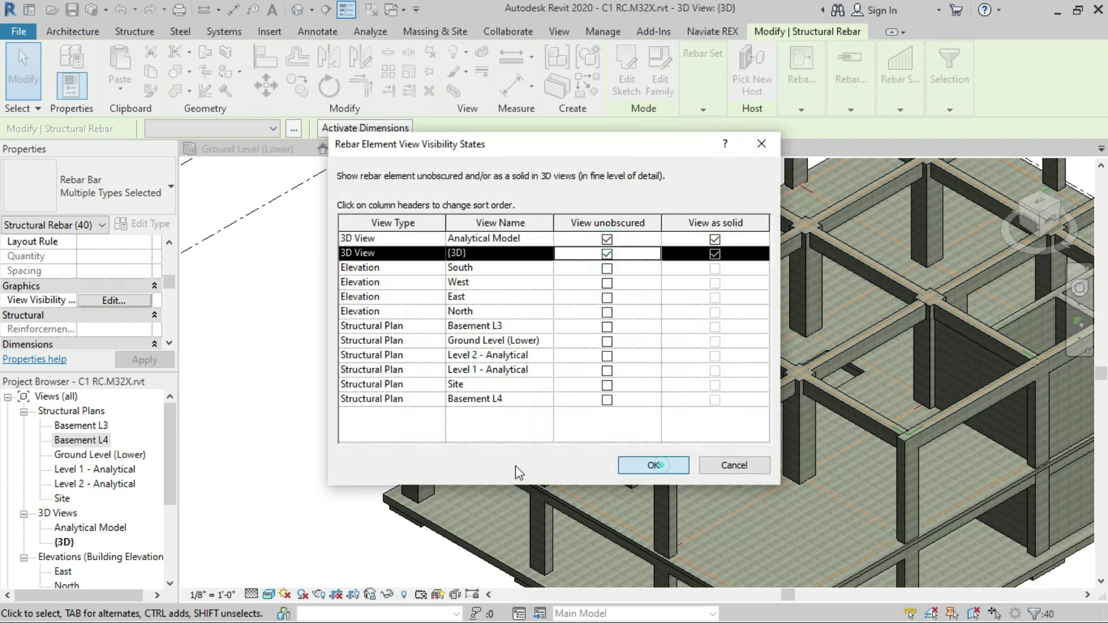
left_click(323, 406)
Examine the solid rebar cage along the beam, including the bars over the first support and the hooked bar ends at both beam ends
scroll(333, 330, "up", 5)
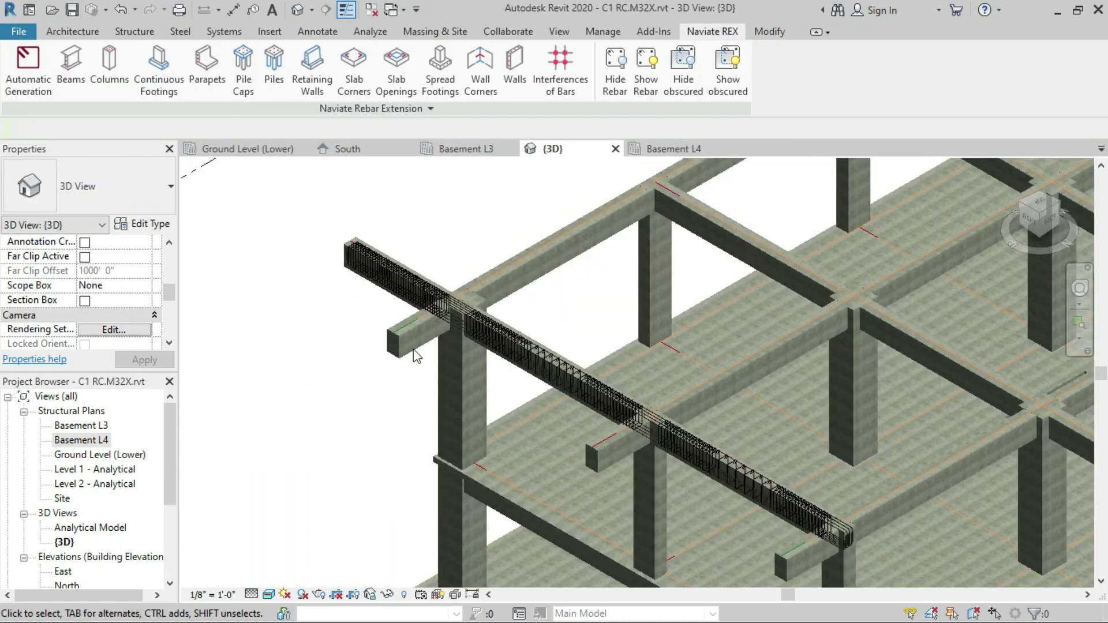
scroll(452, 266, "up", 3)
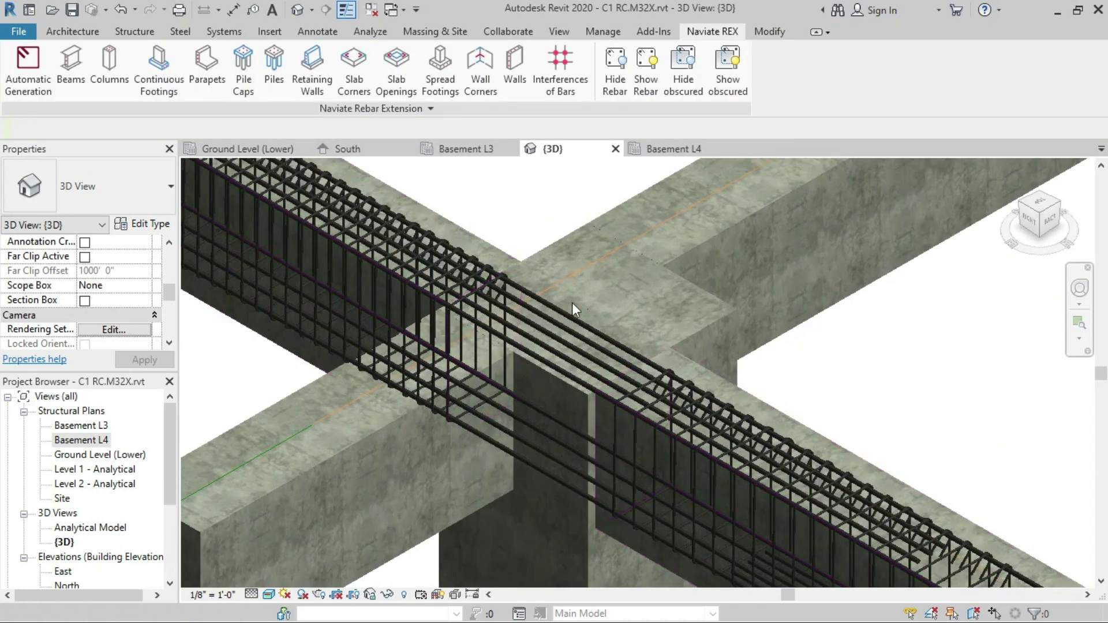
scroll(470, 254, "down", 3)
scroll(344, 183, "up", 3)
scroll(321, 174, "up", 4)
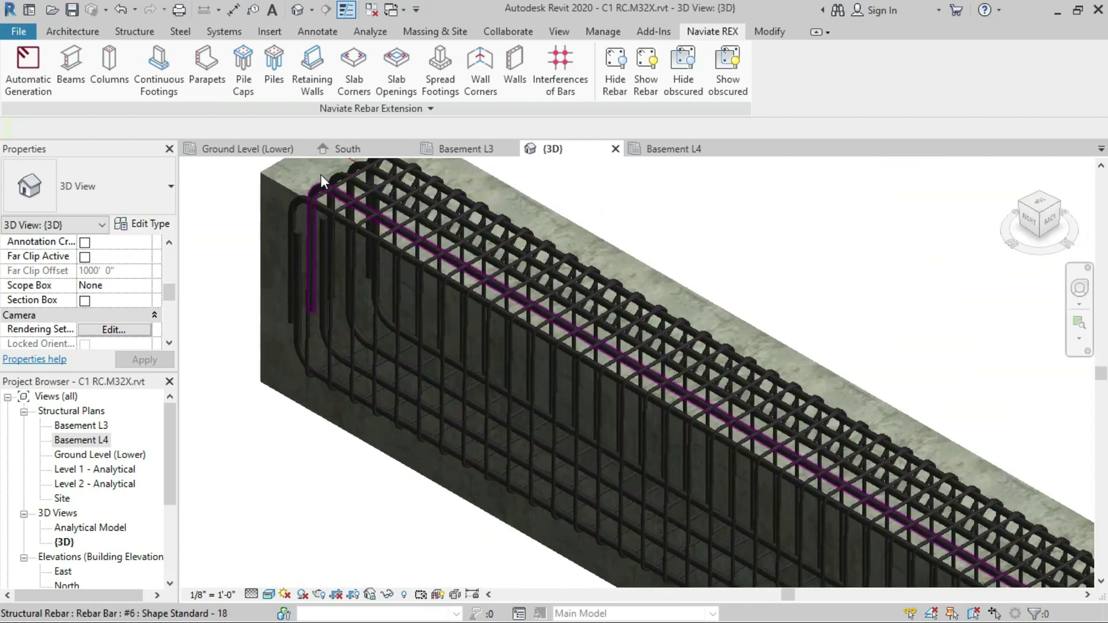
scroll(306, 277, "down", 6)
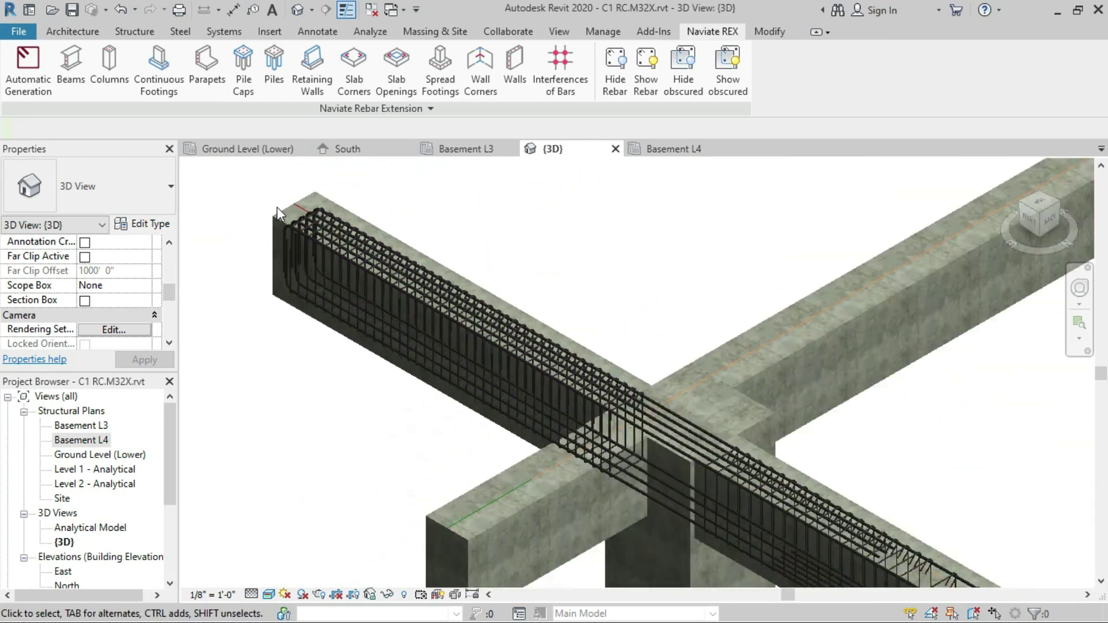
scroll(473, 303, "up", 3)
scroll(472, 303, "down", 4)
scroll(806, 537, "up", 7)
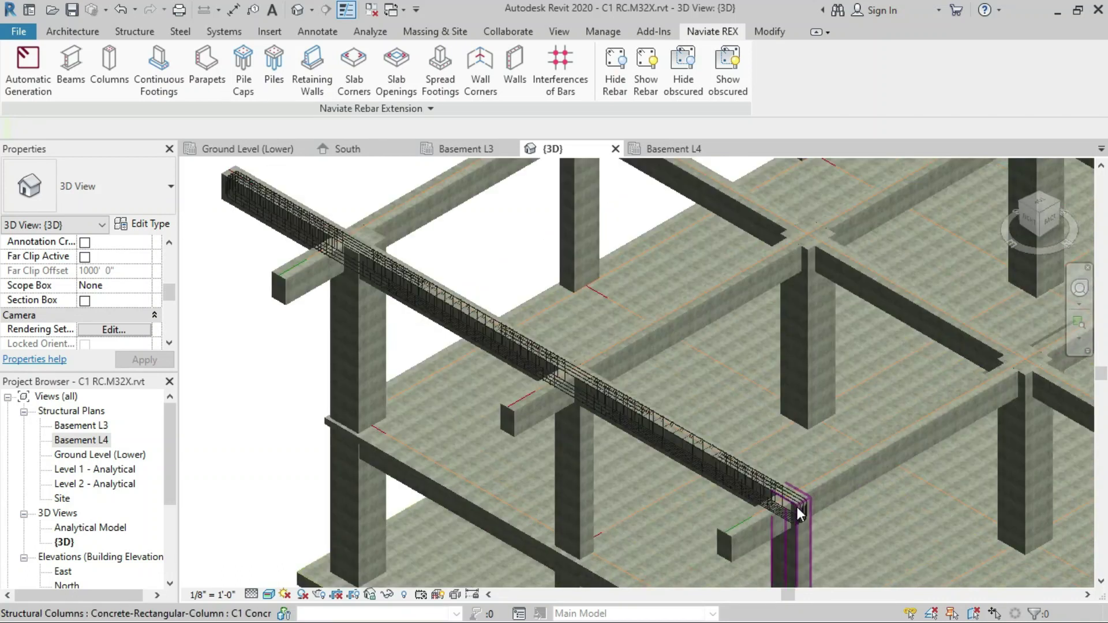
scroll(822, 549, "up", 3)
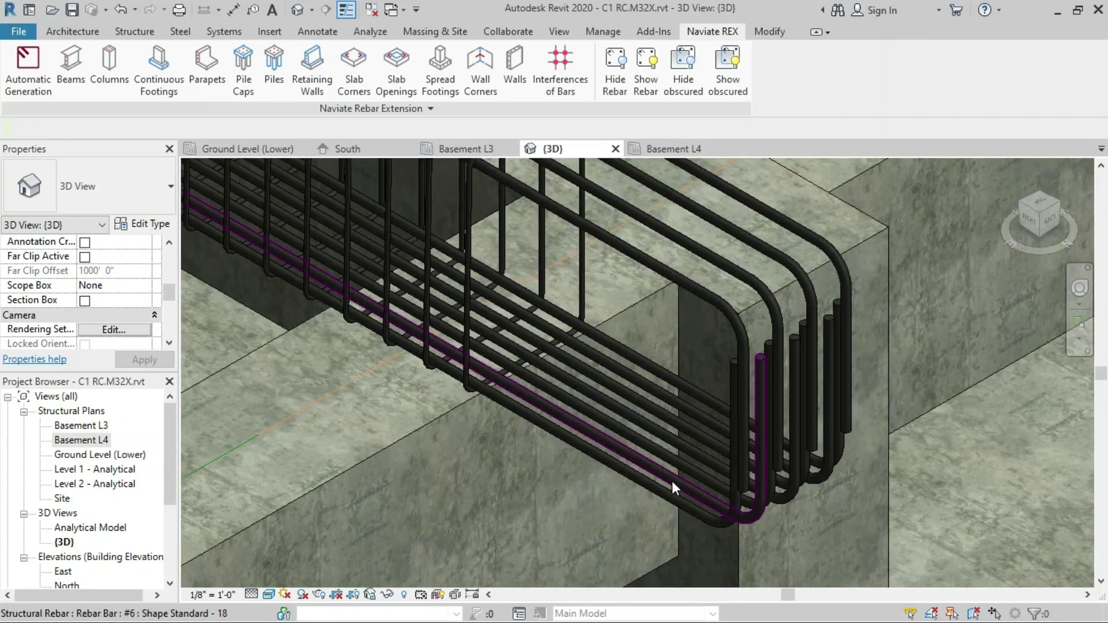
scroll(948, 469, "down", 4)
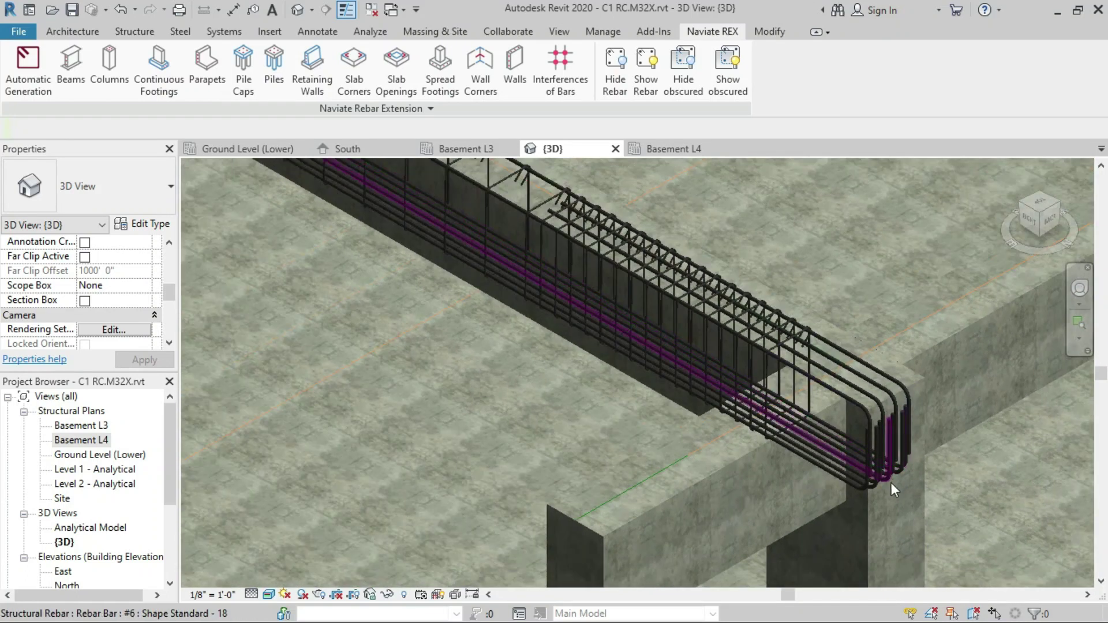
scroll(806, 441, "down", 3)
scroll(549, 289, "up", 2)
scroll(883, 455, "down", 3)
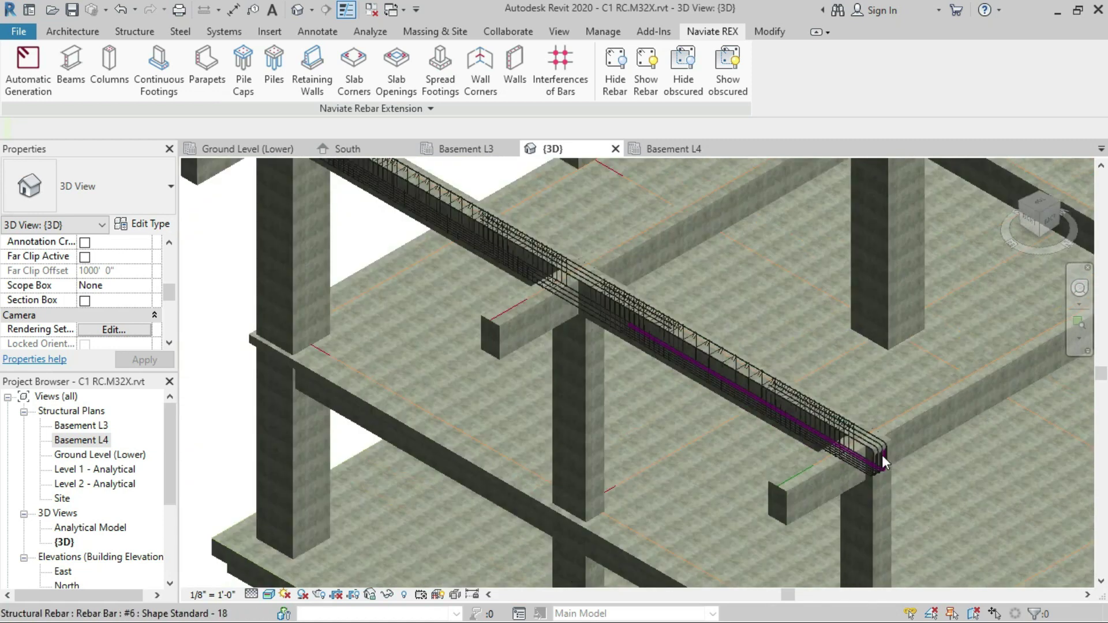
Examine the top bars over the first support and select one #6 top bar there to trace its full extent
scroll(416, 164, "up", 3)
scroll(416, 164, "up", 3)
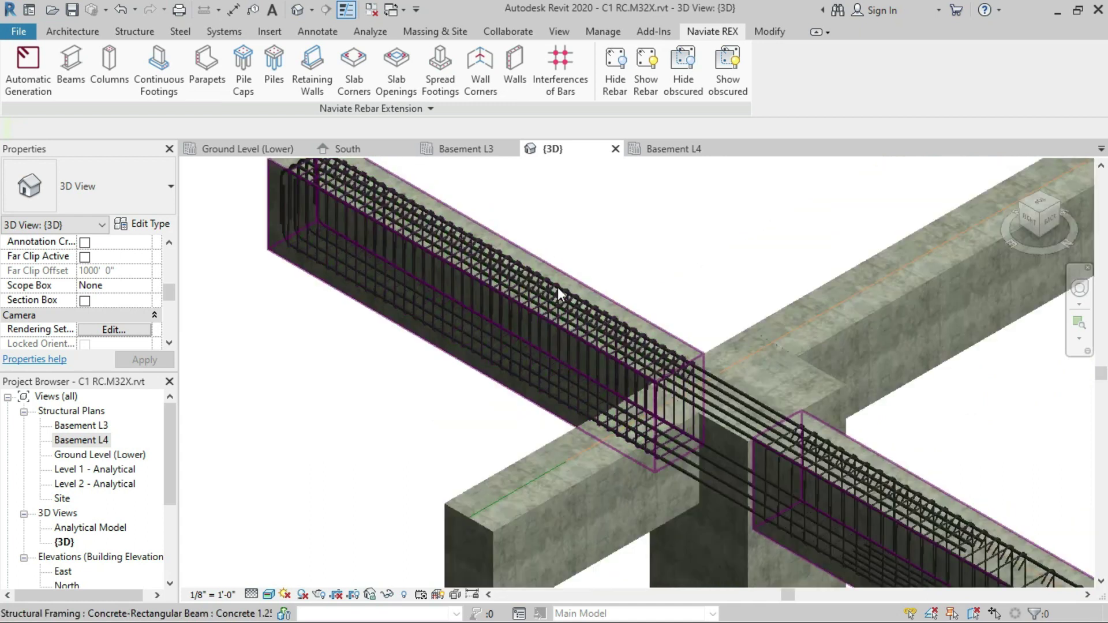
scroll(694, 397, "down", 2)
scroll(858, 466, "up", 6)
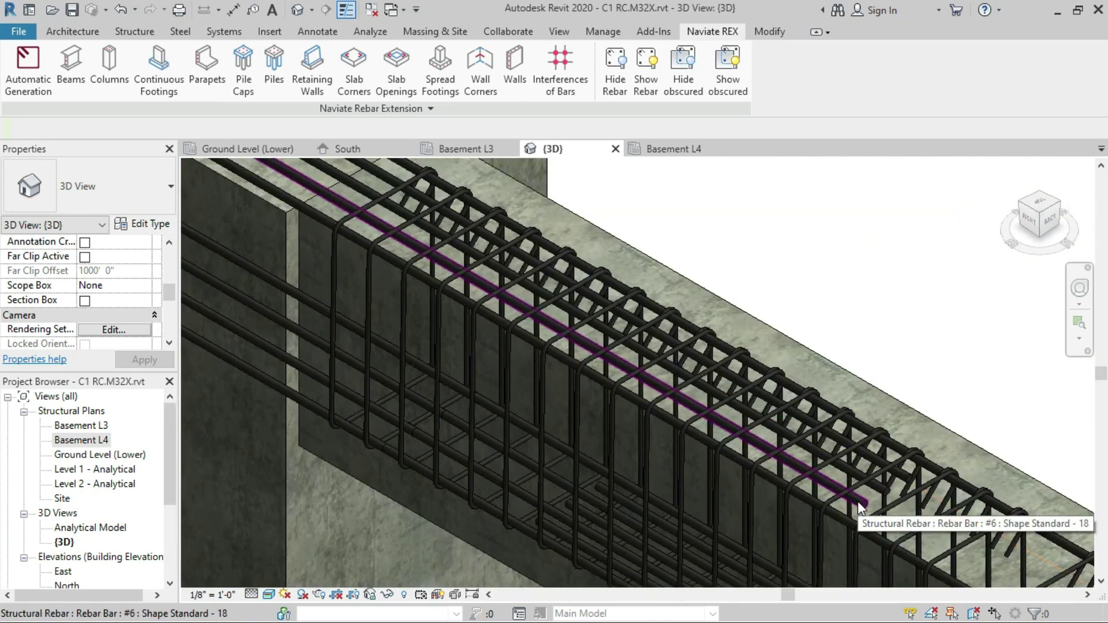
left_click(858, 501)
scroll(874, 480, "down", 5)
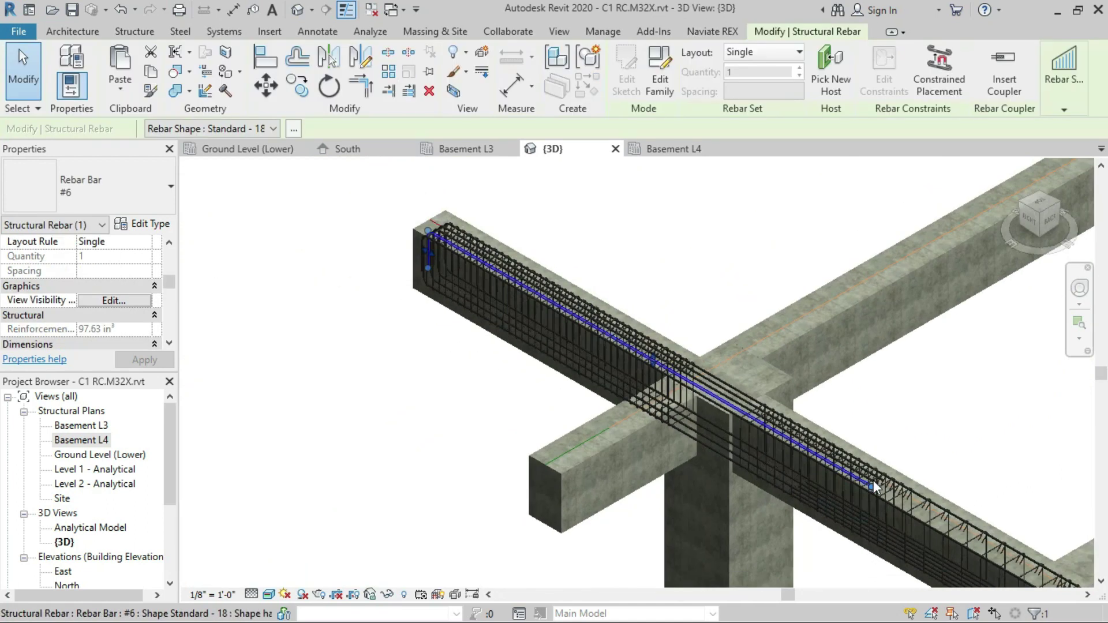
Select another #6 top bar ending past the first support, trace its extent along the beam, and clear the selection
left_click(406, 379)
scroll(880, 490, "up", 8)
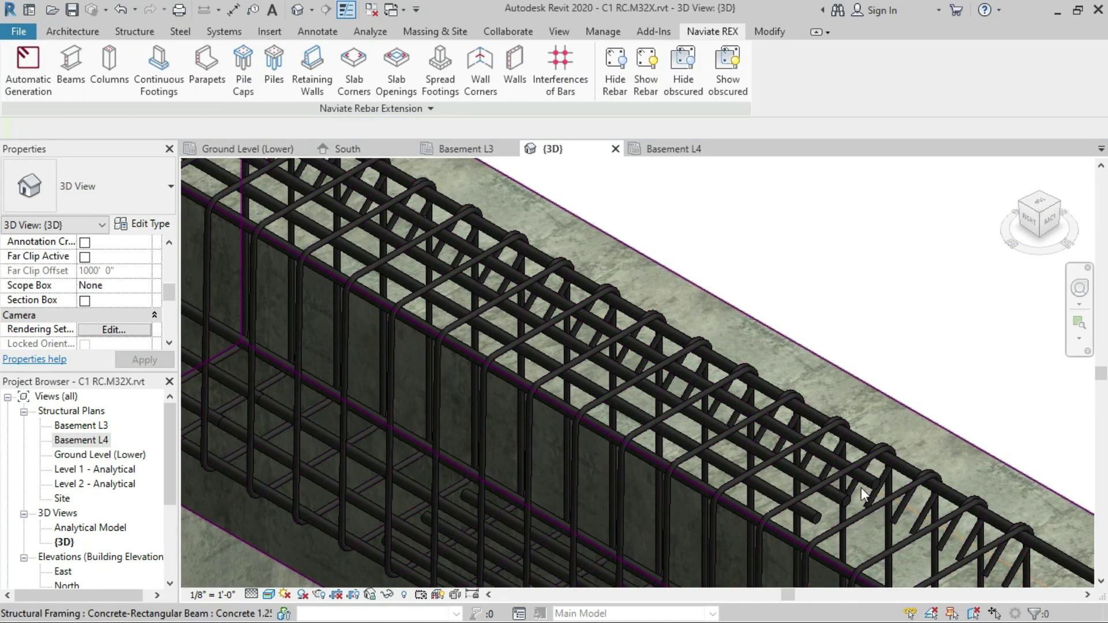
left_click(840, 500)
scroll(833, 500, "down", 8)
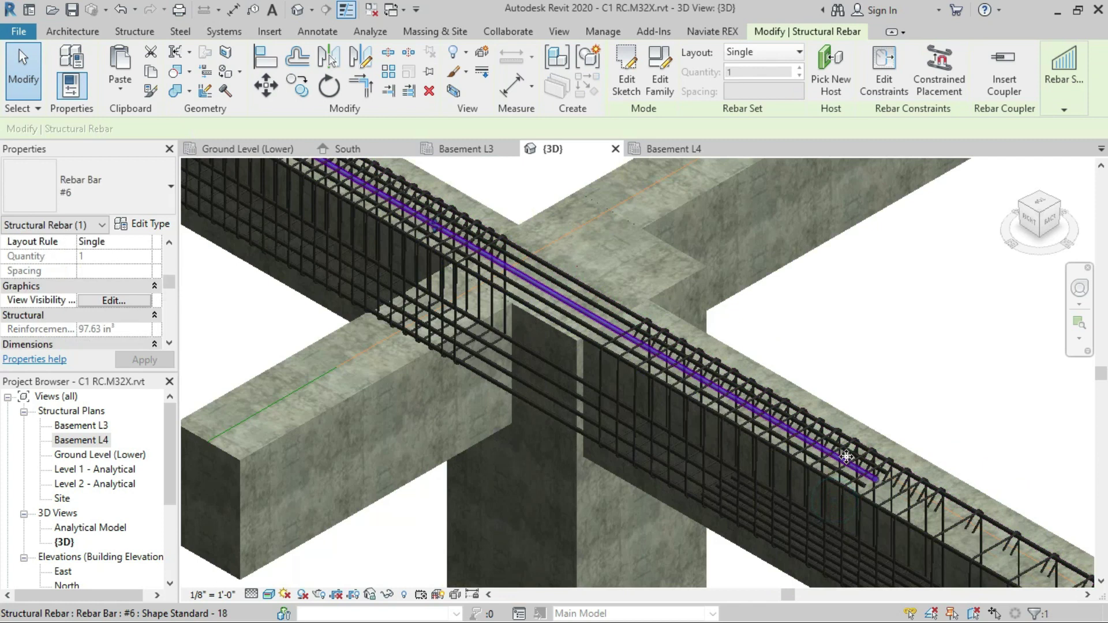
left_click(500, 383)
scroll(381, 284, "down", 5)
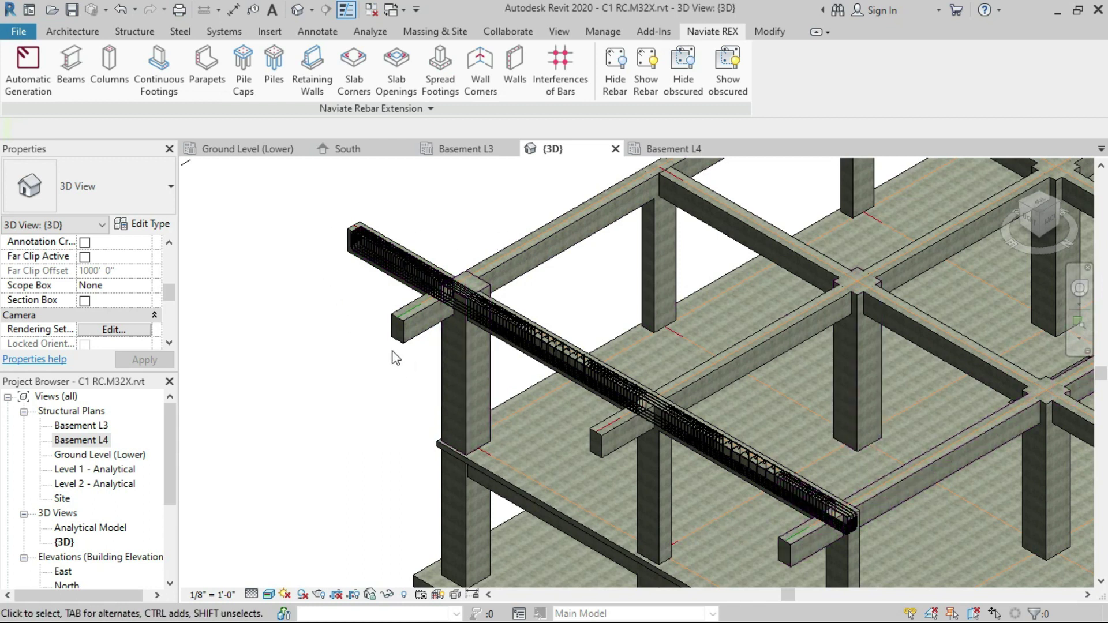
Select the far-side #6 top corner bar between the first two columns, review the available rebar bar sizes without changing it, and clear the selection
scroll(545, 343, "up", 3)
scroll(548, 345, "up", 3)
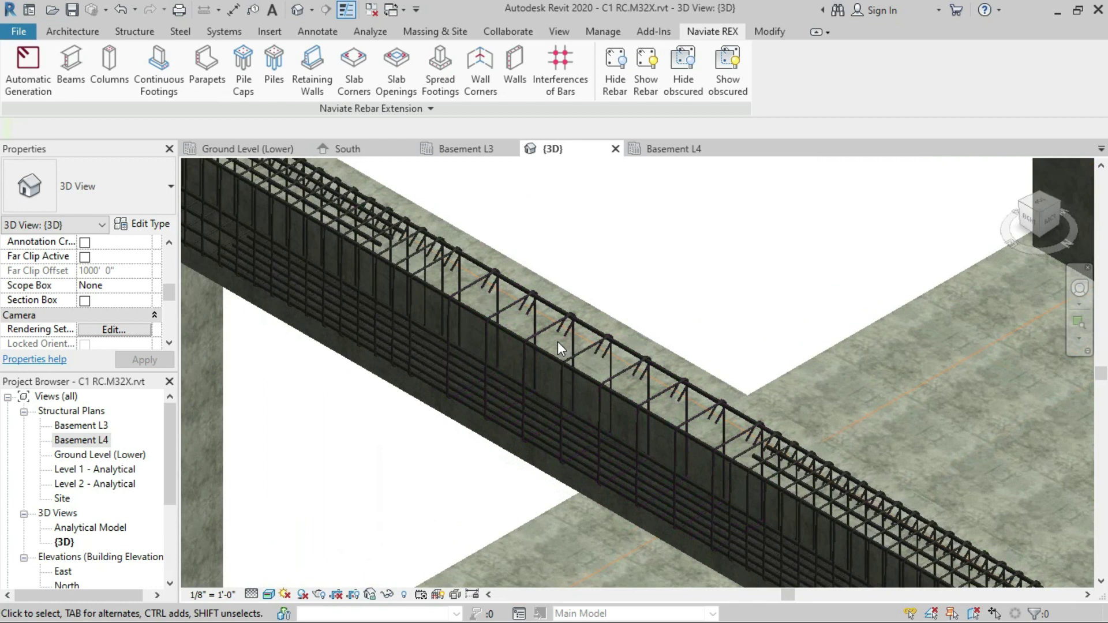
scroll(420, 247, "up", 3)
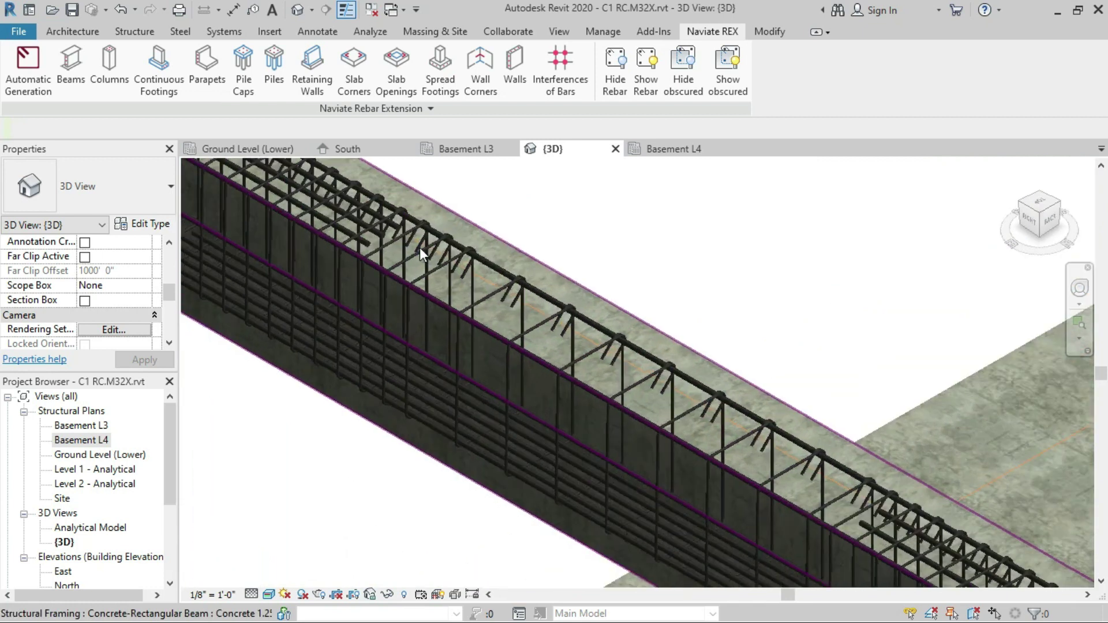
left_click(487, 262)
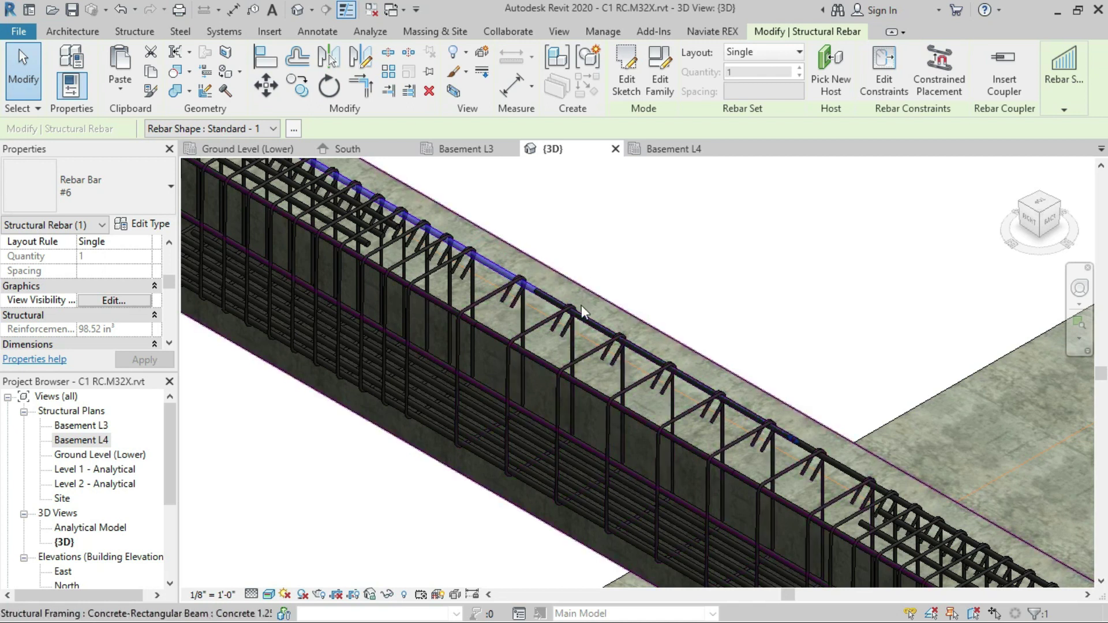
left_click(77, 194)
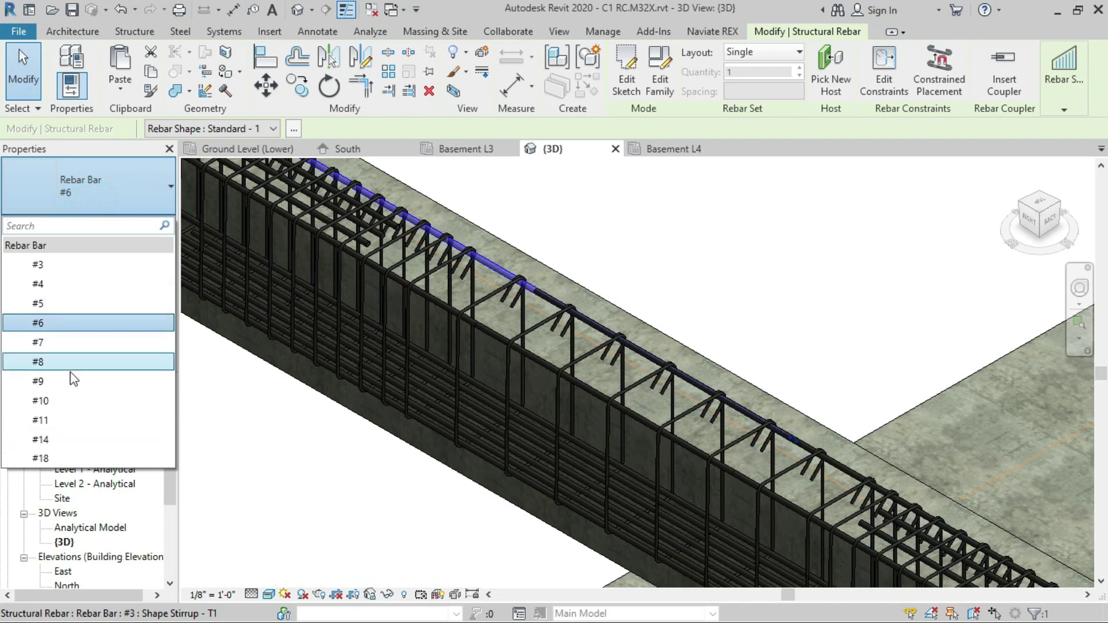
left_click(287, 433)
scroll(600, 335, "down", 4)
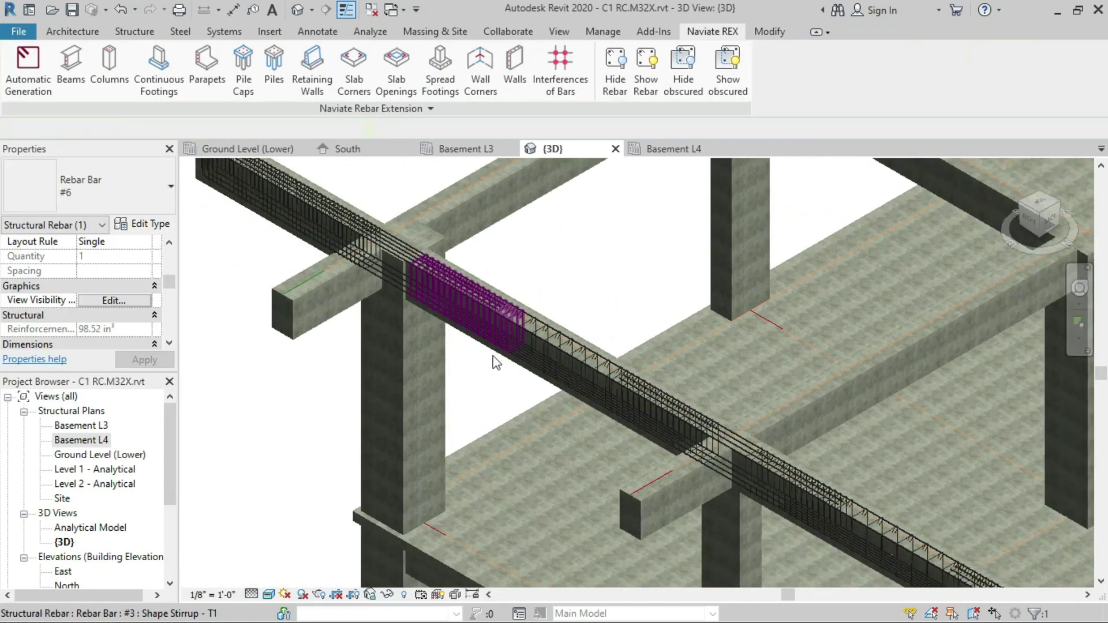
left_click(494, 361)
scroll(495, 360, "down", 4)
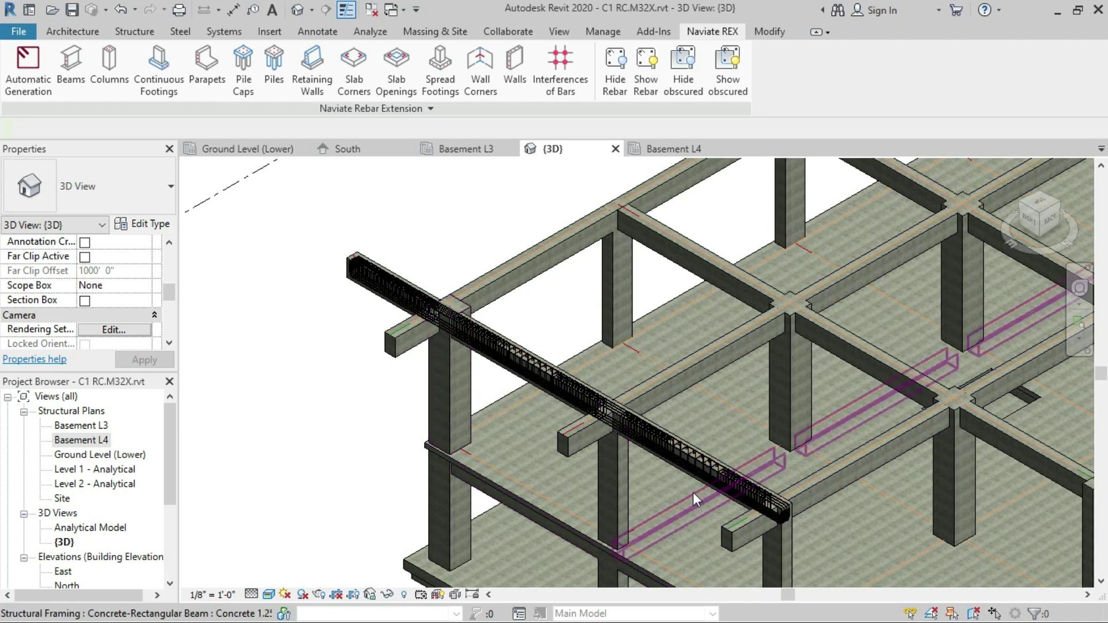
scroll(628, 503, "up", 2)
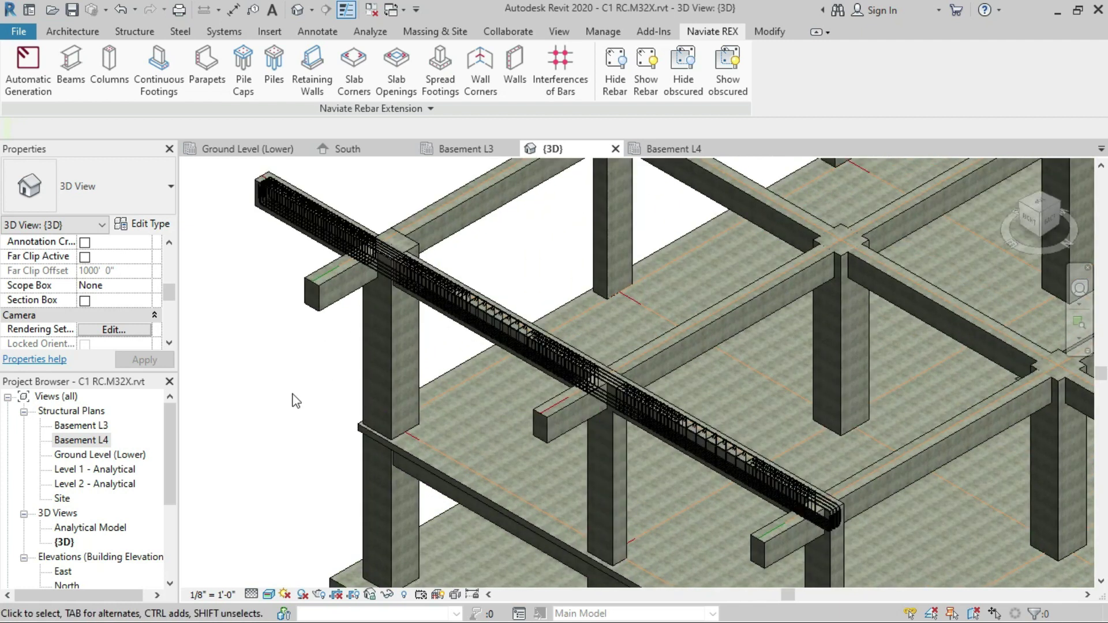